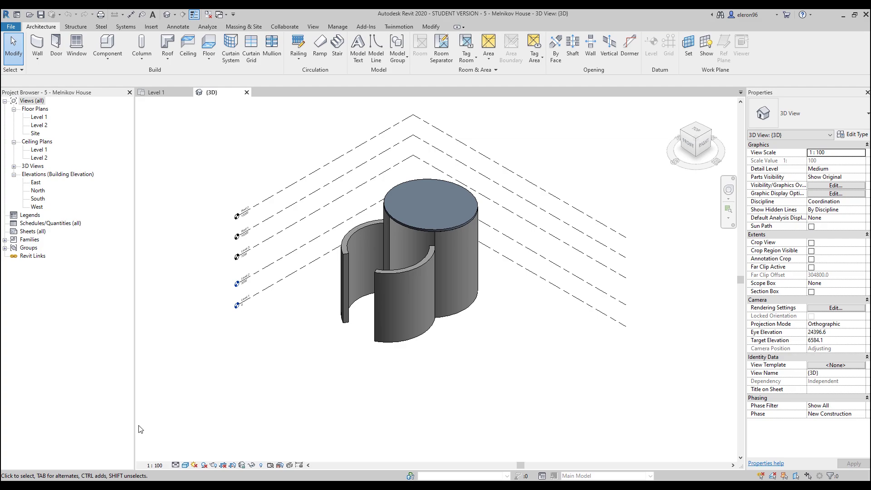
- Pan the model left and narrow the Project Browser to widen the 3D view
{"action": "middle_click_drag", "start_coordinate": [292, 363], "coordinate": [268, 356]}
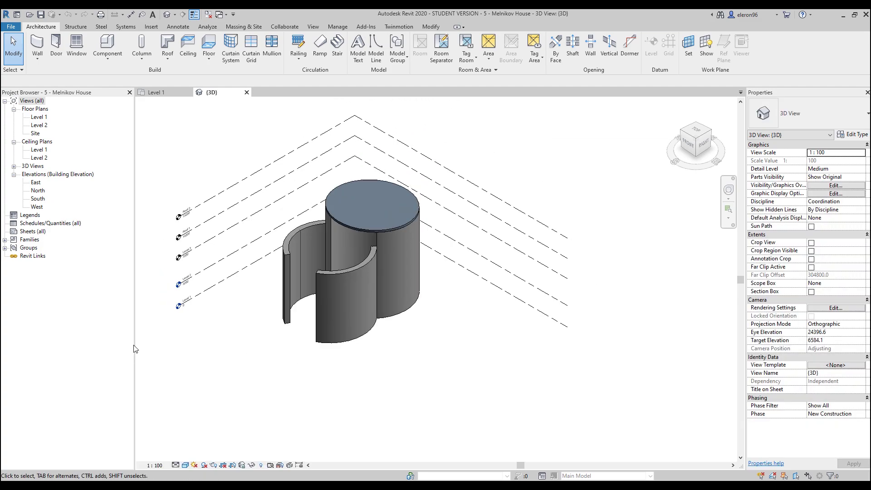
{"action": "left_click_drag", "start_coordinate": [135, 345], "coordinate": [107, 347]}
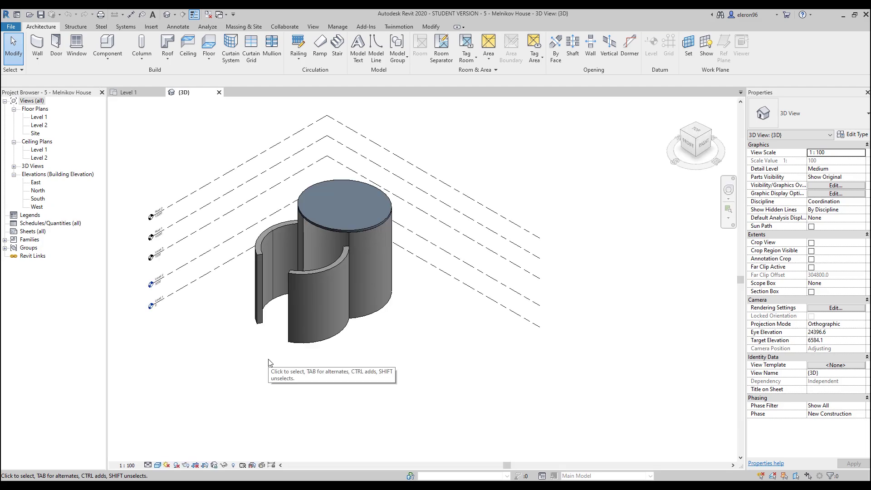
- Show the Massing & Site tools, then orbit and zoom around the interlocking cylinder masses
{"action": "left_click", "coordinate": [242, 27]}
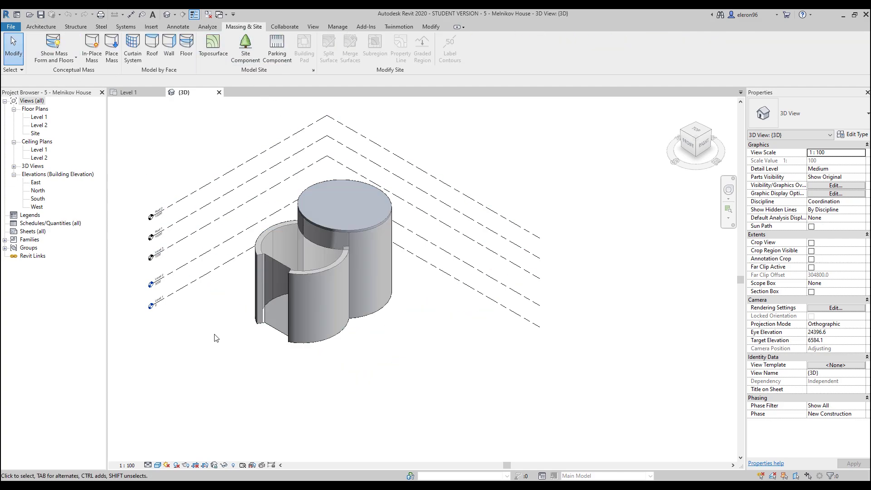
{"action": "middle_click_drag", "start_coordinate": [213, 346], "coordinate": [219, 255], "text": "shift"}
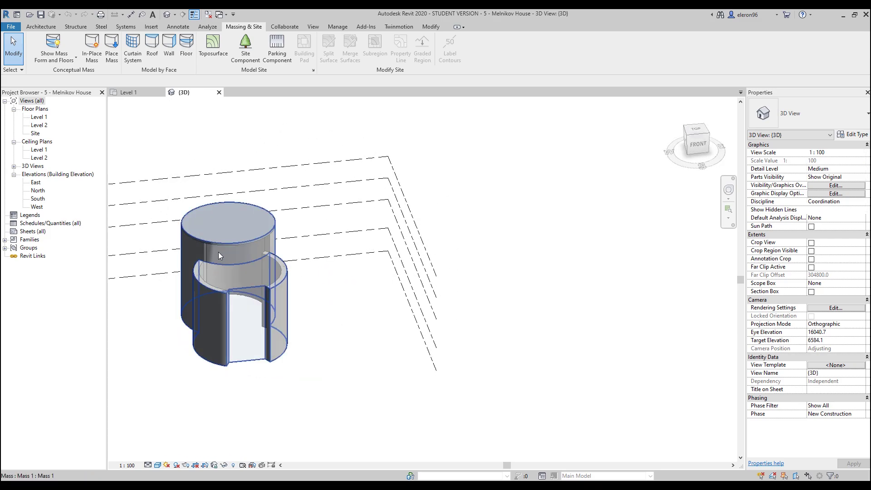
{"action": "scroll", "coordinate": [218, 268], "scroll_direction": "up", "scroll_amount": 5}
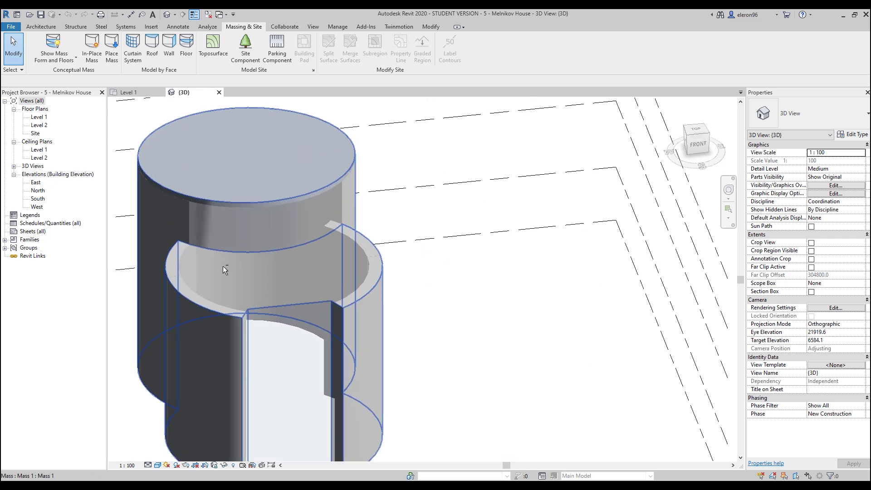
{"action": "middle_click_drag", "start_coordinate": [223, 266], "coordinate": [282, 262], "text": "shift"}
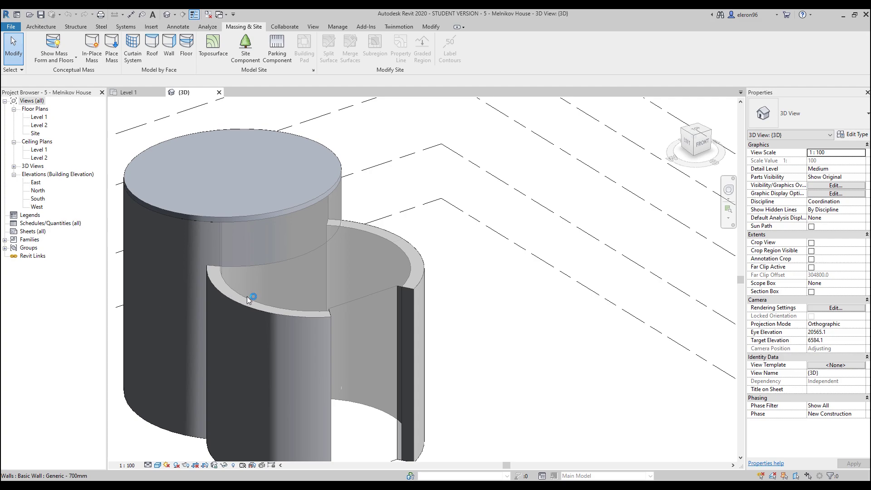
{"action": "scroll", "coordinate": [515, 276], "scroll_direction": "down", "scroll_amount": 4}
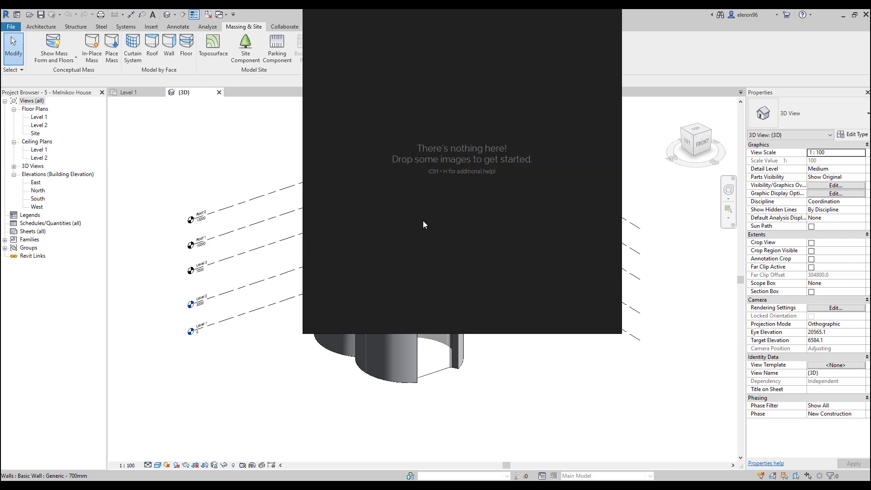
- Load the recent Melnikov House.pur board in PureRef and zoom through its photos
{"action": "right_click", "coordinate": [401, 228]}
{"action": "mouse_move", "coordinate": [440, 382]}
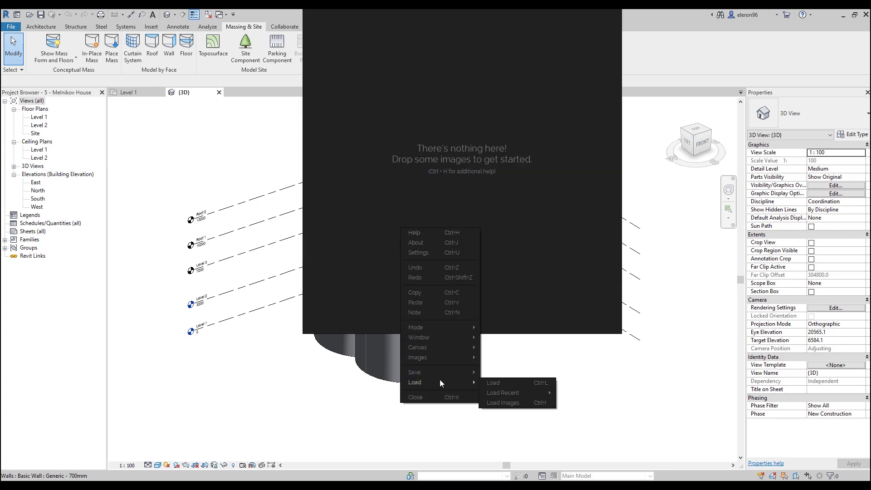
{"action": "mouse_move", "coordinate": [534, 395]}
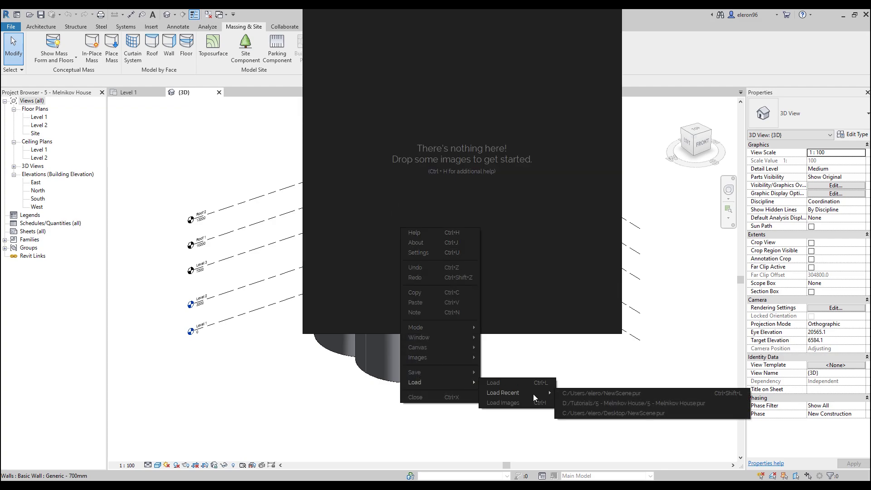
{"action": "left_click", "coordinate": [595, 402]}
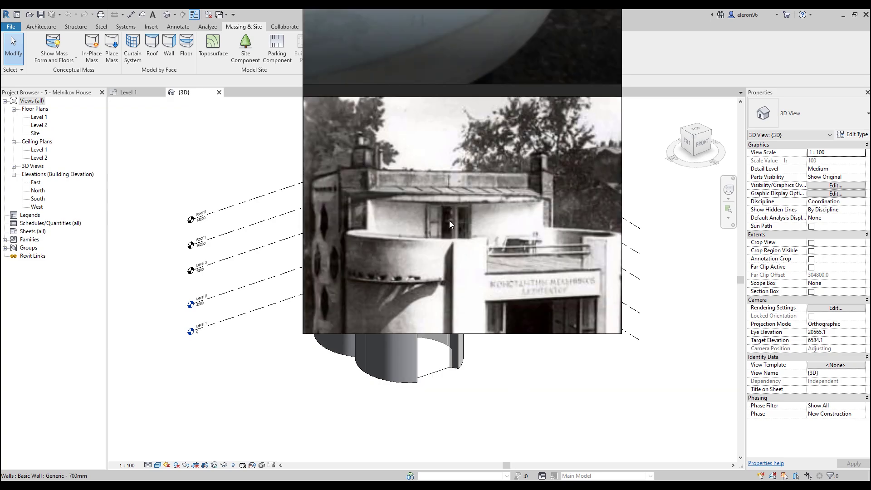
{"action": "scroll", "coordinate": [462, 217], "scroll_direction": "up", "scroll_amount": 6}
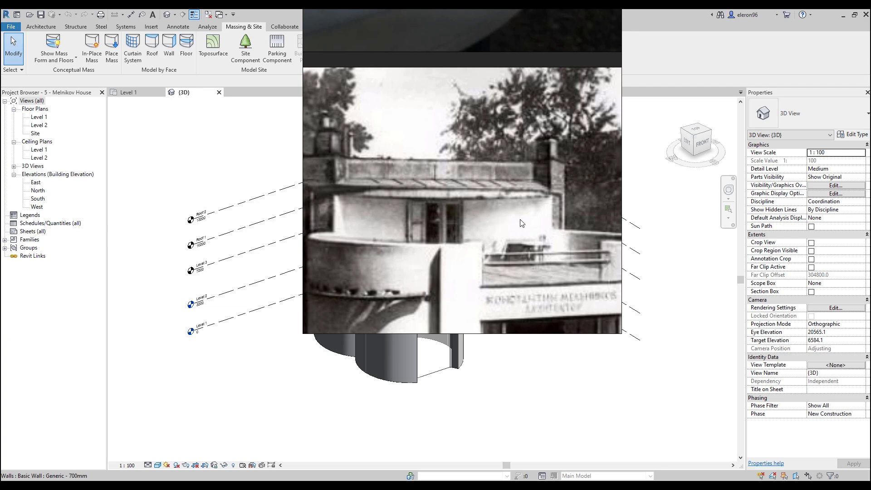
{"action": "scroll", "coordinate": [522, 222], "scroll_direction": "down", "scroll_amount": 6}
{"action": "scroll", "coordinate": [456, 107], "scroll_direction": "up", "scroll_amount": 6}
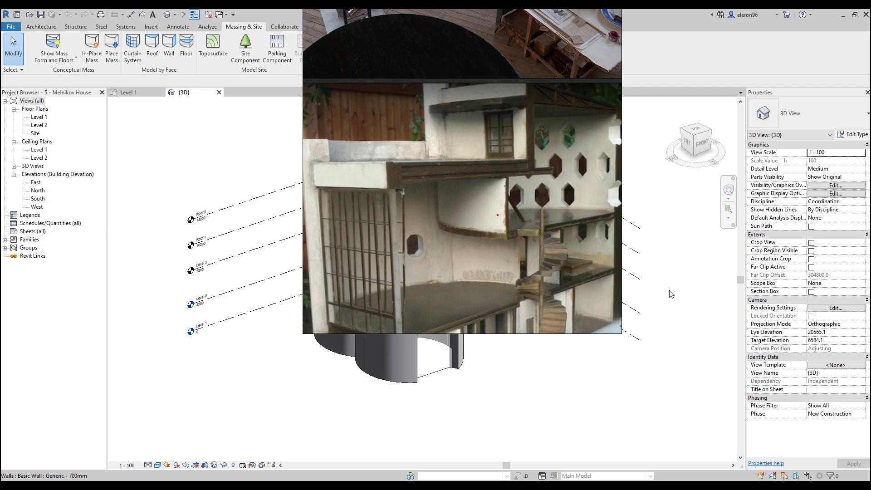
- Return to Revit and orbit the cylinders to see their left side
{"action": "left_click", "coordinate": [670, 294]}
{"action": "scroll", "coordinate": [364, 243], "scroll_direction": "up", "scroll_amount": 3}
{"action": "mouse_move", "coordinate": [395, 273]}
{"action": "middle_mouse_down", "text": "shift"}
{"action": "mouse_move", "coordinate": [531, 250]}
{"action": "mouse_move", "coordinate": [529, 212]}
{"action": "middle_mouse_up", "text": "shift"}
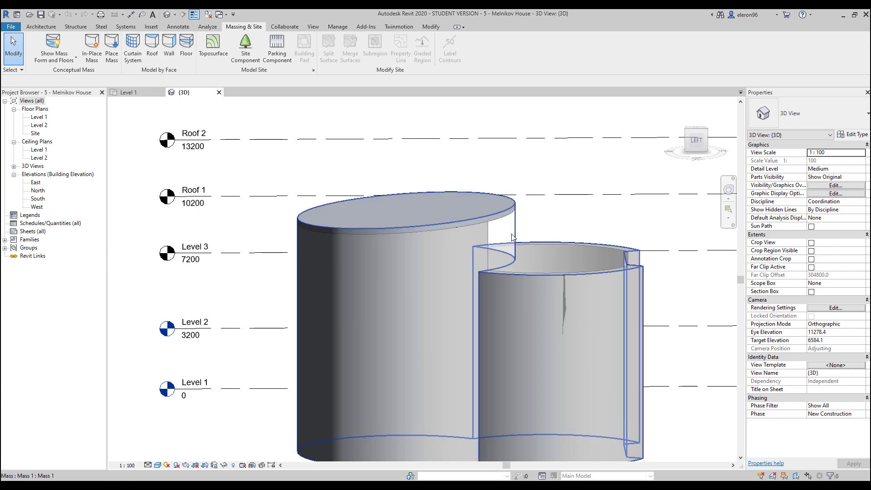
- Select the cylinder mass, edit it in place, and zoom into the flat LEFT view
{"action": "middle_click_drag", "start_coordinate": [470, 235], "coordinate": [434, 230]}
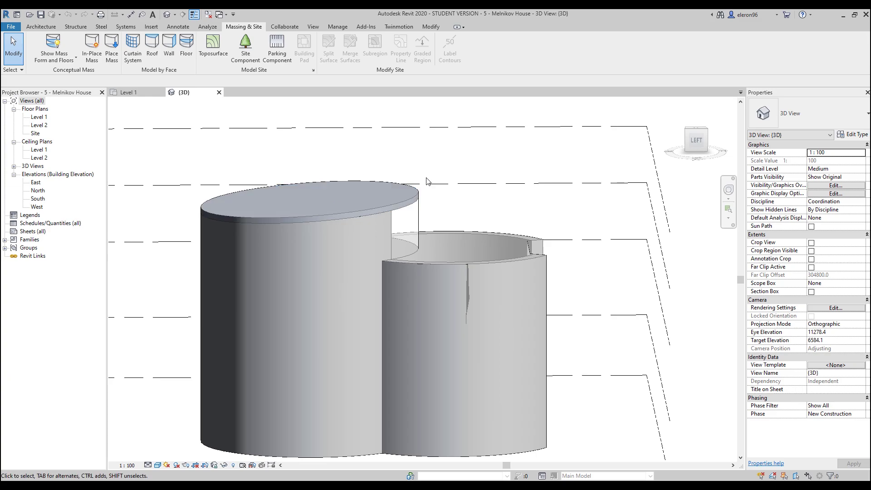
{"action": "left_click", "coordinate": [414, 234]}
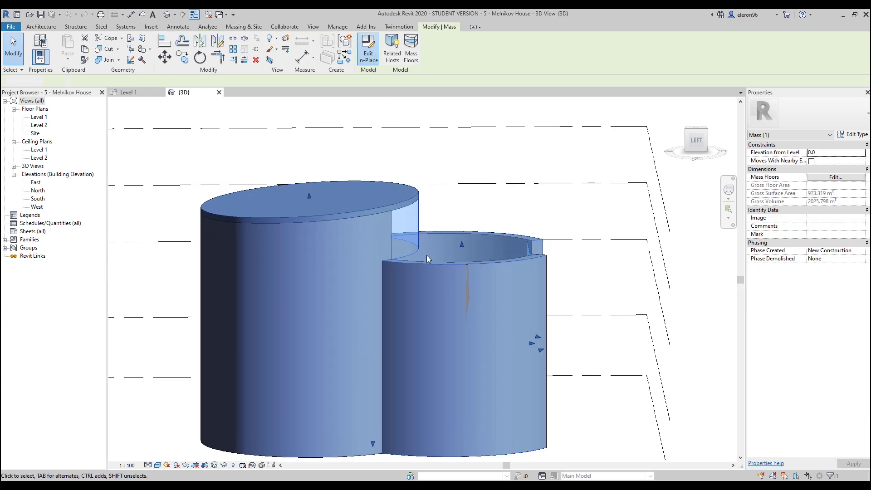
{"action": "double_click", "coordinate": [467, 231]}
{"action": "left_click", "coordinate": [696, 141]}
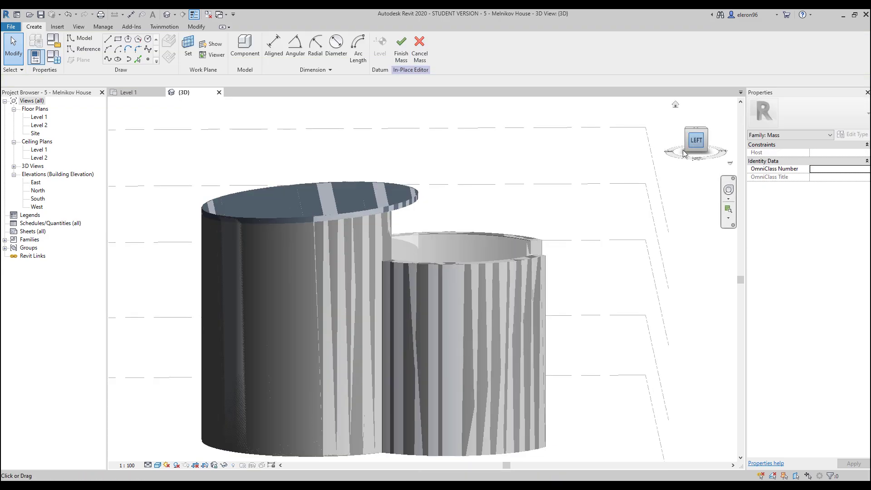
{"action": "scroll", "coordinate": [505, 247], "scroll_direction": "up", "scroll_amount": 4}
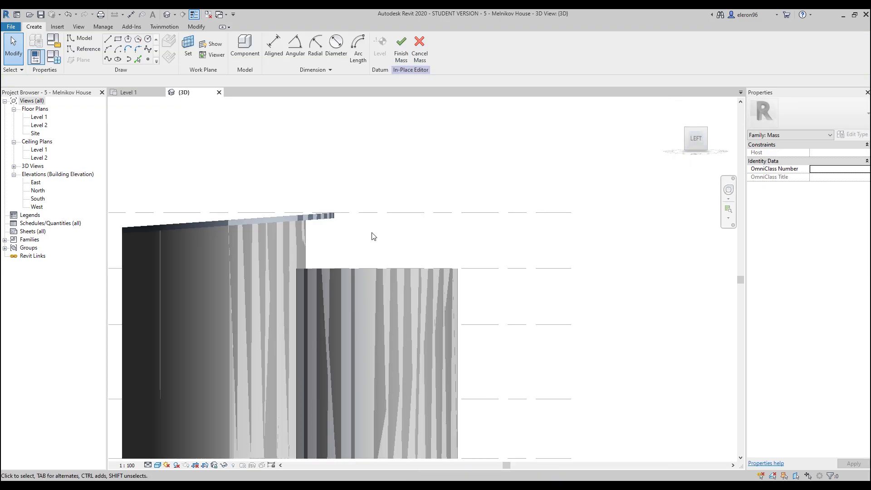
- Set a new work plane, display it, and return to the flat LEFT view
{"action": "left_click", "coordinate": [118, 40]}
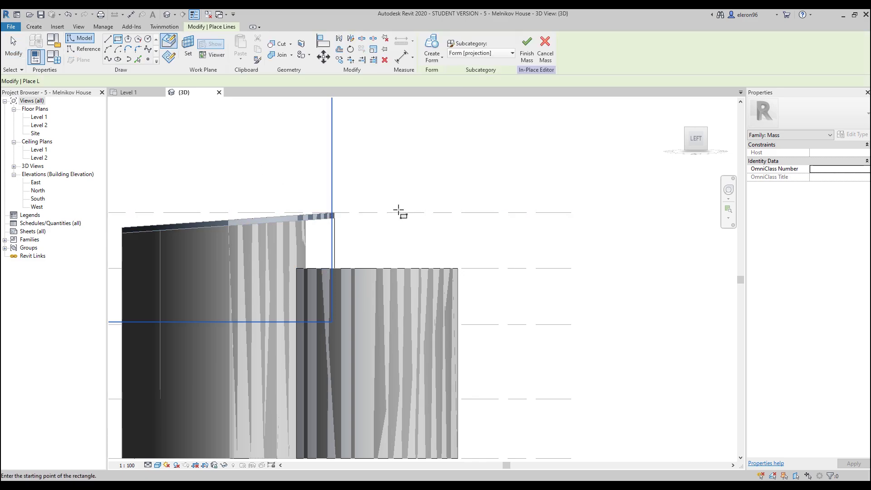
{"action": "scroll", "coordinate": [399, 211], "scroll_direction": "down", "scroll_amount": 5}
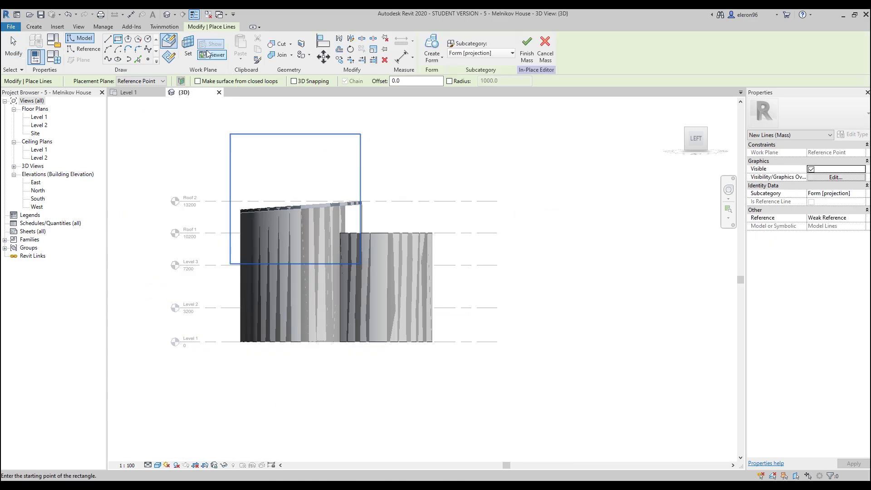
{"action": "left_click", "coordinate": [190, 46]}
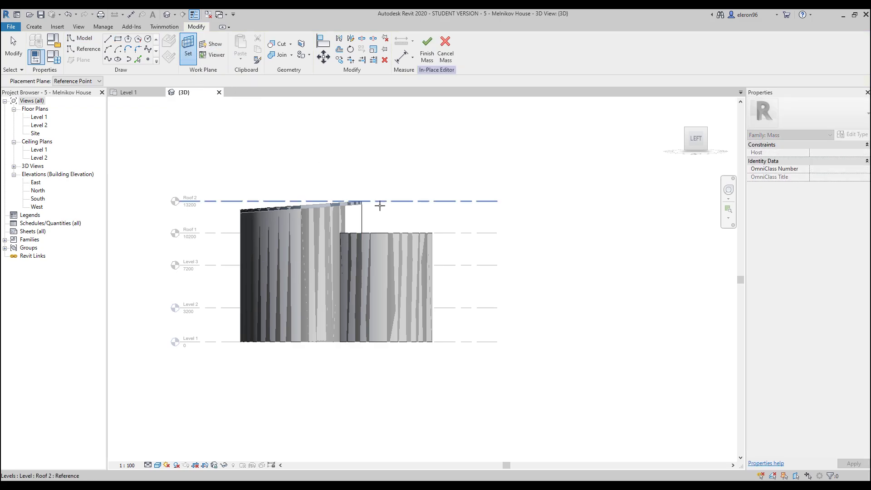
{"action": "middle_click_drag", "start_coordinate": [381, 203], "coordinate": [344, 170], "text": "shift"}
{"action": "key", "text": "Escape"}
{"action": "left_click", "coordinate": [214, 44]}
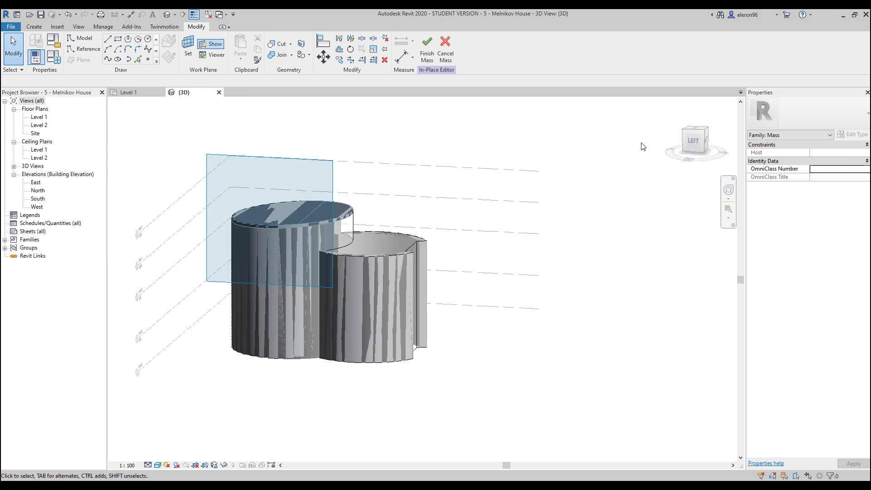
{"action": "left_click", "coordinate": [693, 140]}
{"action": "scroll", "coordinate": [318, 267], "scroll_direction": "up", "scroll_amount": 6}
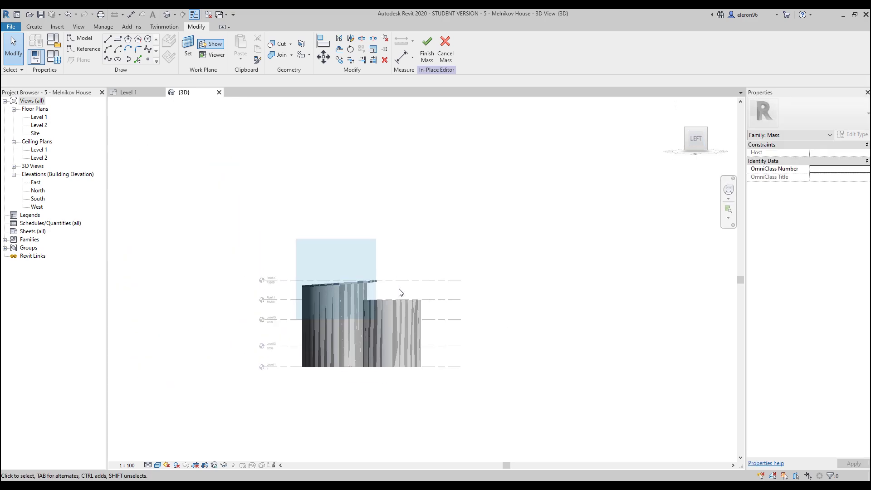
- Sketch a rectangle above the shorter cylinder, rising from Roof 1 past Roof 2
{"action": "left_click", "coordinate": [119, 40]}
{"action": "left_click", "coordinate": [327, 368]}
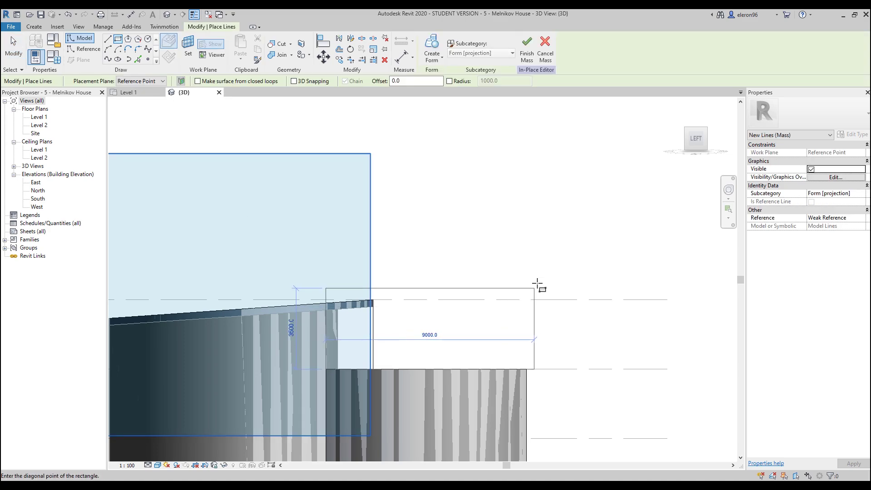
{"action": "left_click", "coordinate": [529, 263]}
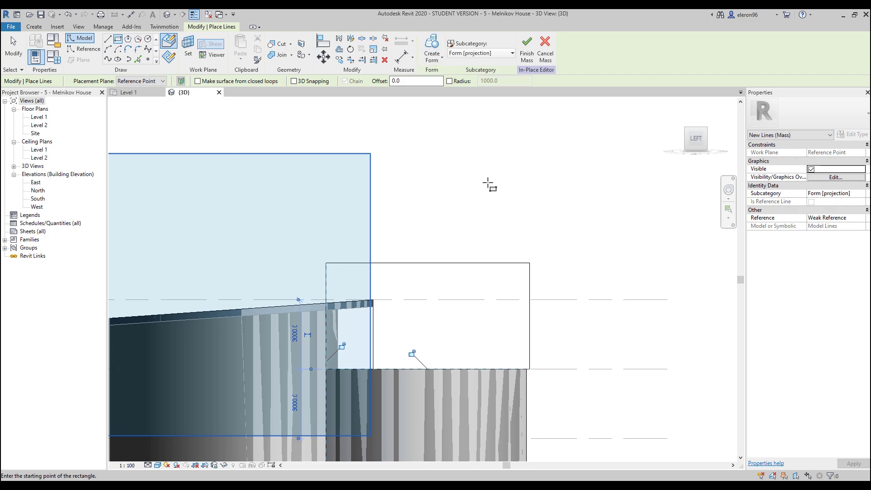
{"action": "key", "text": "Escape"}
{"action": "key", "text": "Escape"}
{"action": "scroll", "coordinate": [490, 231], "scroll_direction": "down", "scroll_amount": 4}
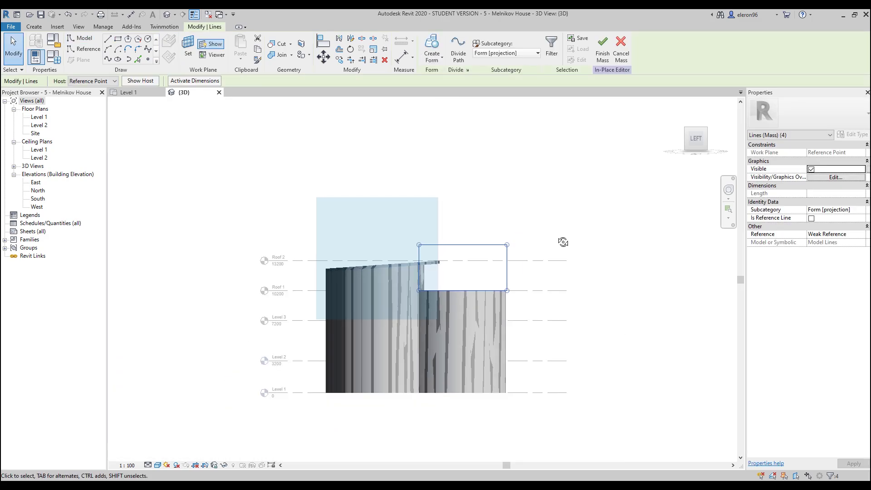
- Turn the rectangle into a void form and push it into the shorter cylinder
{"action": "middle_click_drag", "start_coordinate": [563, 242], "coordinate": [481, 222], "text": "shift"}
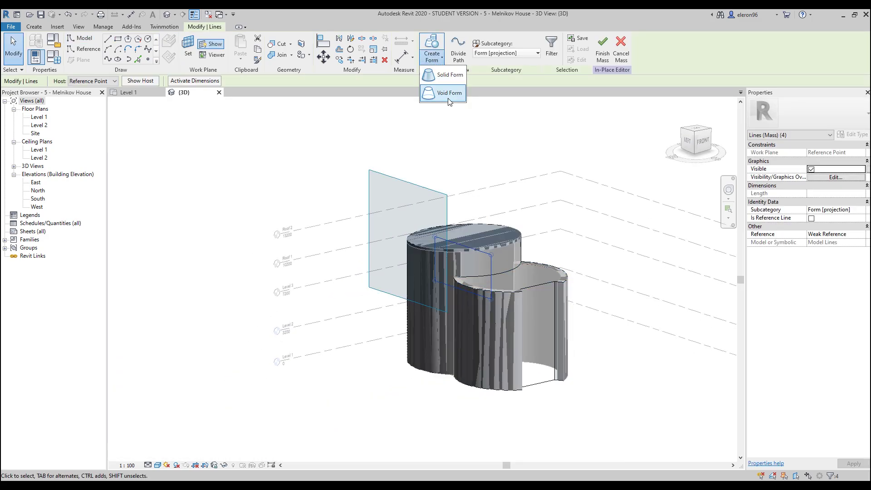
{"action": "left_click", "coordinate": [449, 97]}
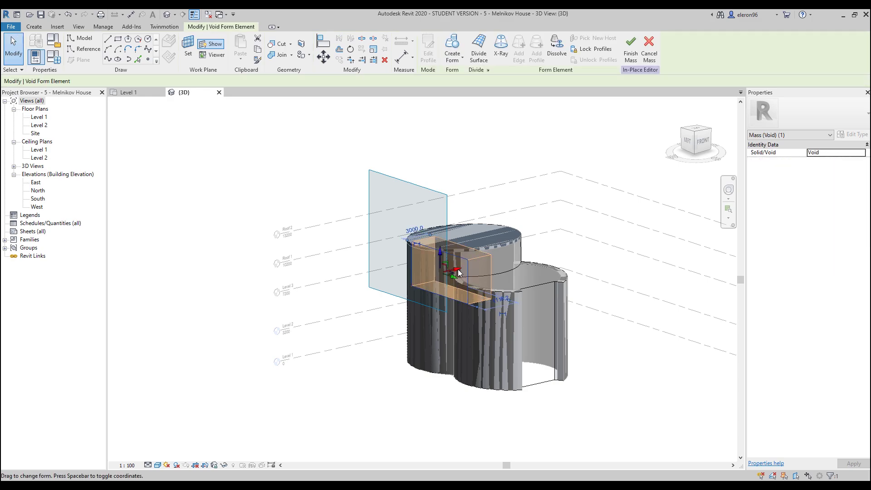
{"action": "left_click_drag", "start_coordinate": [566, 251], "coordinate": [597, 305]}
{"action": "middle_click_drag", "start_coordinate": [597, 305], "coordinate": [626, 389], "text": "shift"}
{"action": "left_click", "coordinate": [626, 389]}
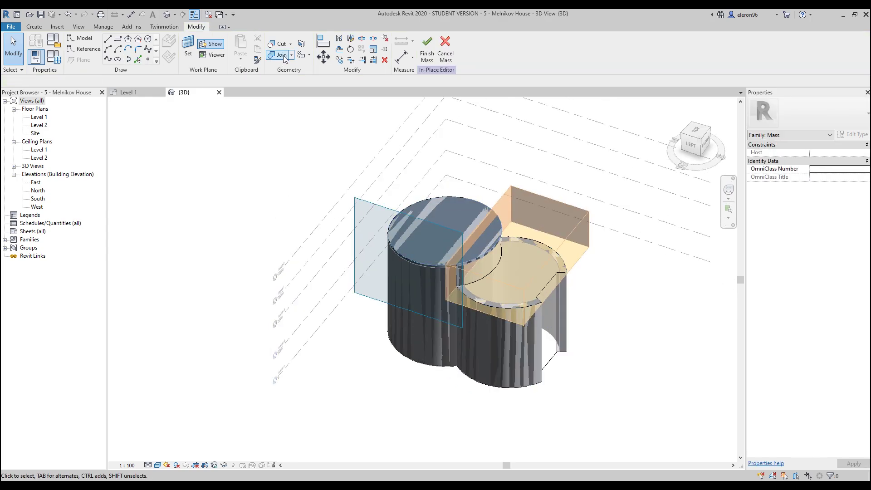
- Cut the shorter cylinder with the void box and finish the in-place mass edit
{"action": "left_click", "coordinate": [281, 43]}
{"action": "left_click", "coordinate": [526, 280]}
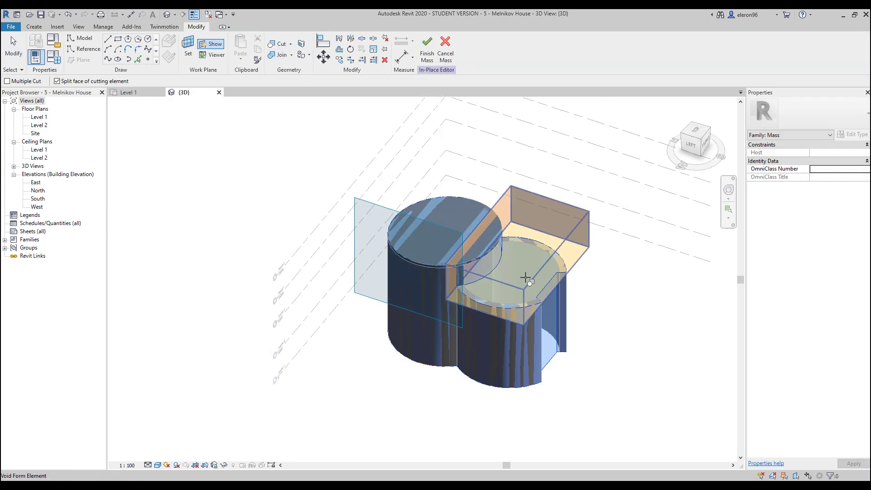
{"action": "left_click", "coordinate": [569, 217]}
{"action": "middle_click_drag", "start_coordinate": [642, 341], "coordinate": [438, 151], "text": "shift"}
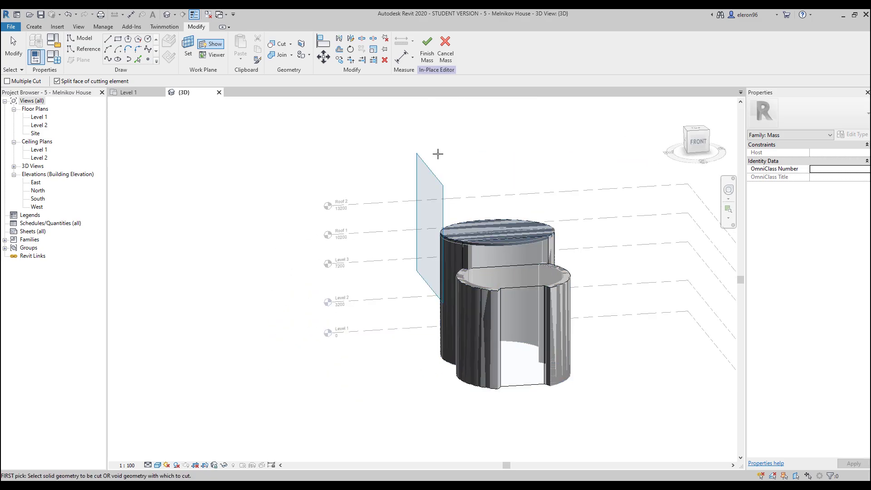
{"action": "key", "text": "Escape"}
{"action": "left_click", "coordinate": [427, 48]}
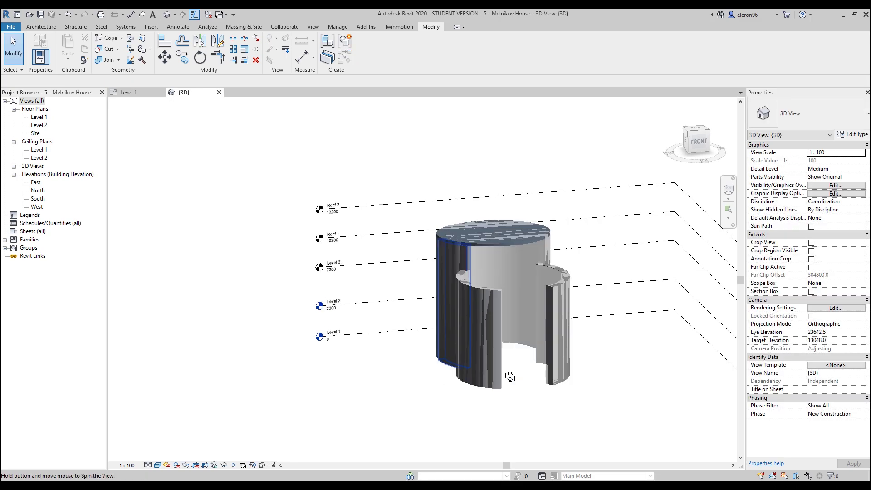
- Update the curved 700 mm wall on the tall cylinder to the cut mass face
{"action": "middle_click_drag", "start_coordinate": [505, 373], "coordinate": [478, 273], "text": "shift"}
{"action": "scroll", "coordinate": [478, 273], "scroll_direction": "up", "scroll_amount": 5}
{"action": "left_click", "coordinate": [415, 259]}
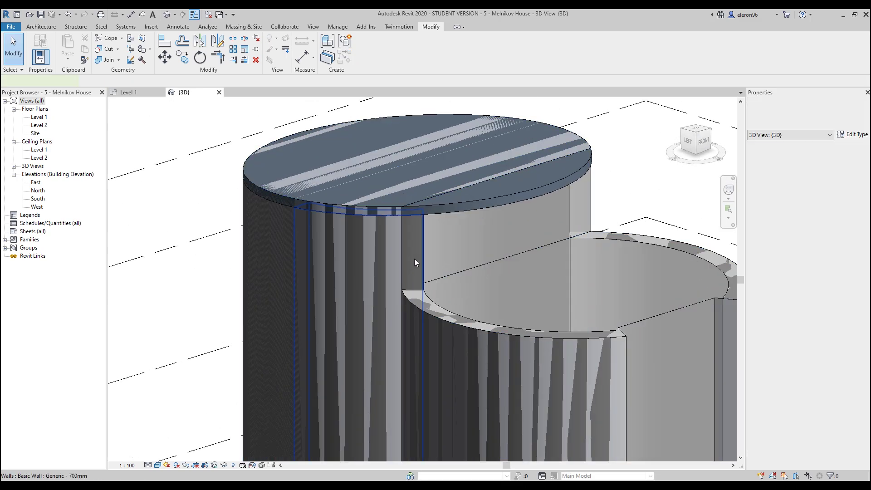
{"action": "left_click", "coordinate": [492, 43]}
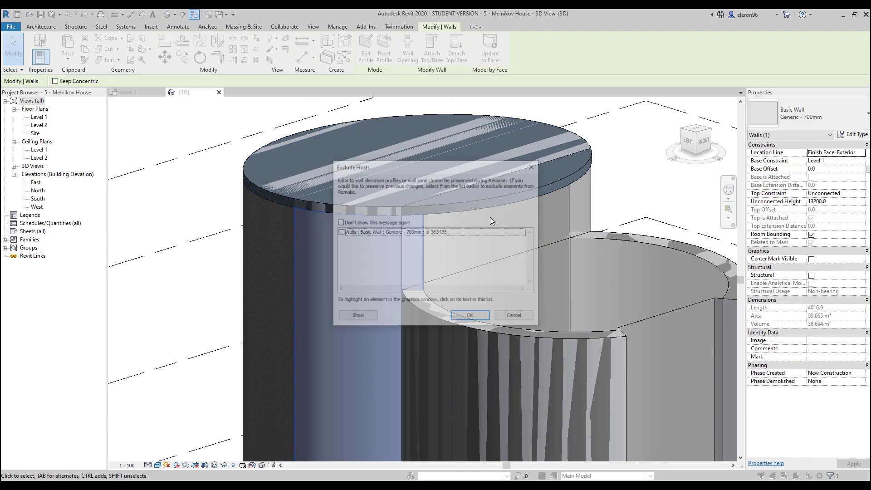
{"action": "left_click", "coordinate": [339, 232]}
{"action": "left_click", "coordinate": [470, 317]}
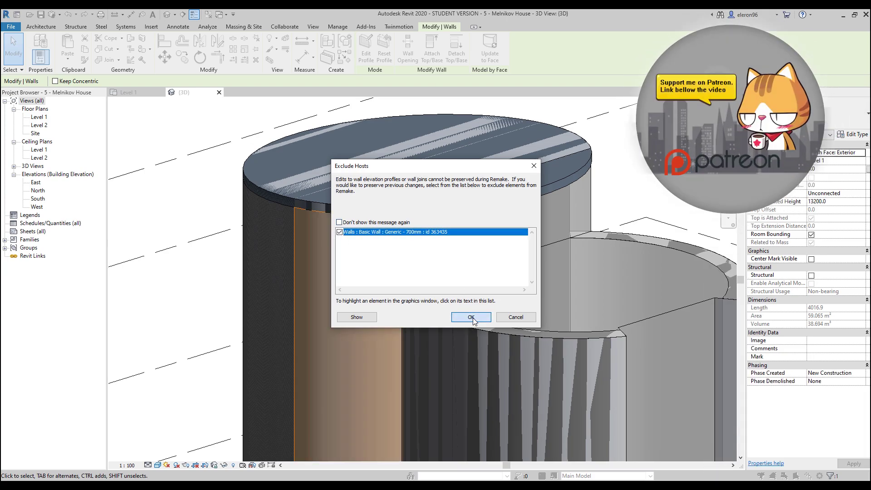
{"action": "scroll", "coordinate": [377, 262], "scroll_direction": "down", "scroll_amount": 2}
- Orbit around the model and select the inner curved wall
{"action": "middle_click_drag", "start_coordinate": [376, 262], "coordinate": [527, 225], "text": "shift"}
{"action": "middle_click_drag", "start_coordinate": [443, 235], "coordinate": [400, 216], "text": "shift"}
{"action": "left_click", "coordinate": [335, 234]}
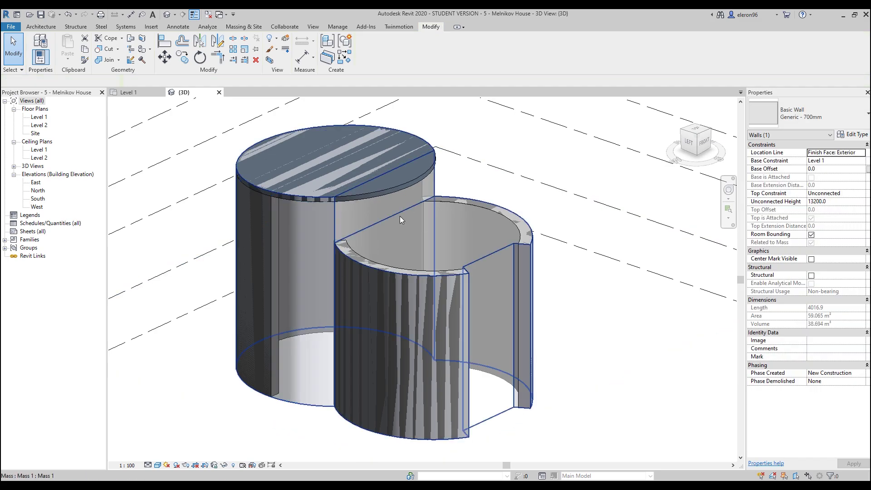
- Add a wall by picking the tall cylinder's mass face with Wall by Face
{"action": "key", "text": "Escape"}
{"action": "middle_click_drag", "start_coordinate": [349, 206], "coordinate": [374, 219], "text": "shift"}
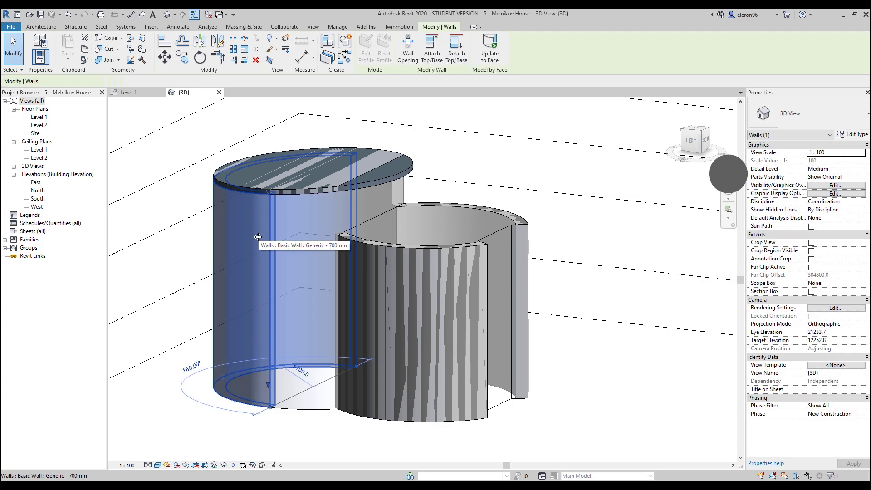
{"action": "key", "text": "w"}
{"action": "key", "text": "a"}
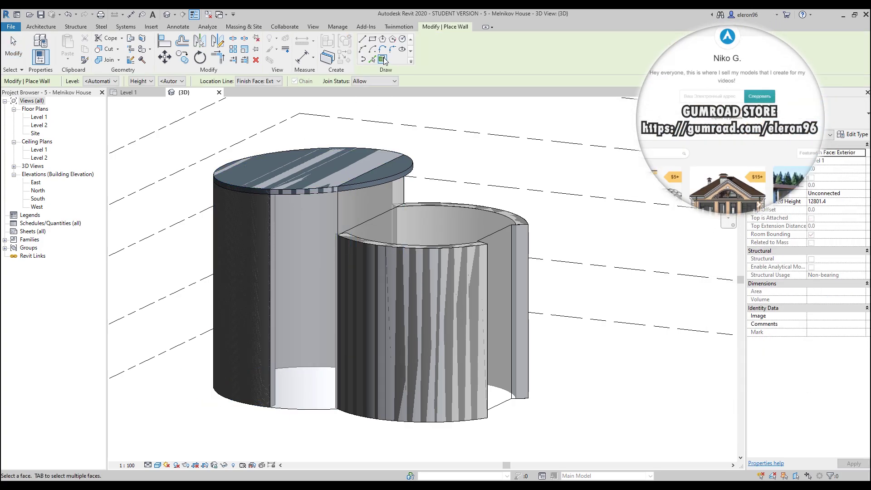
{"action": "key", "text": "Escape"}
{"action": "key", "text": "Escape"}
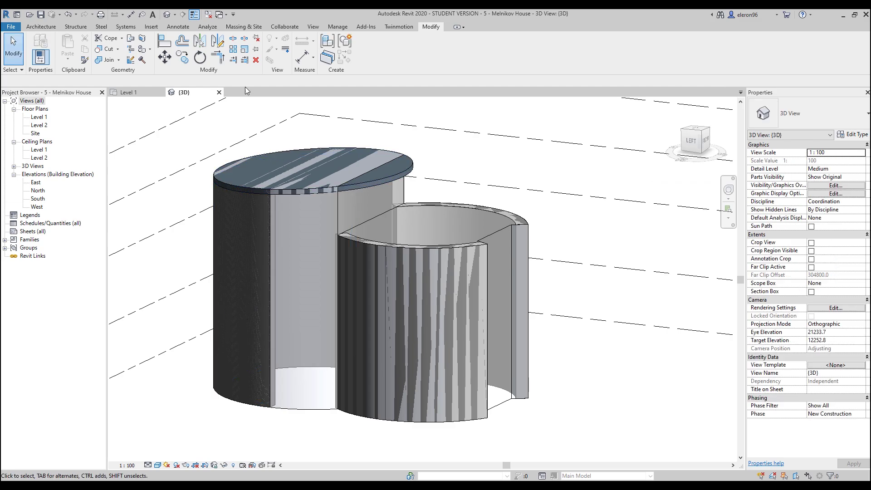
{"action": "left_click", "coordinate": [40, 26]}
{"action": "left_click", "coordinate": [40, 44]}
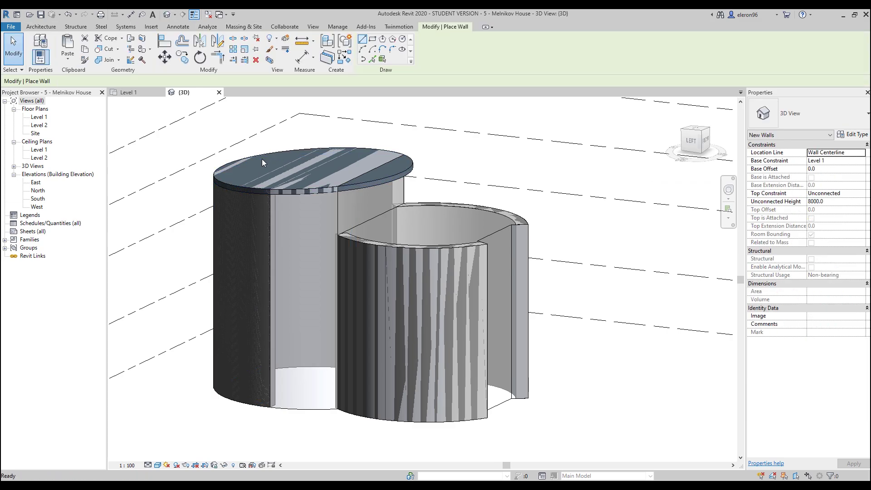
{"action": "left_click", "coordinate": [382, 59]}
{"action": "left_click", "coordinate": [309, 253]}
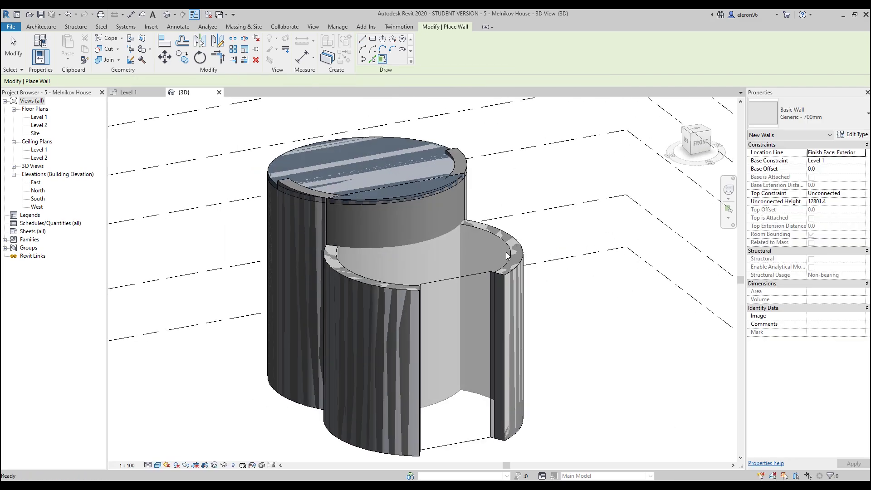
{"action": "key", "text": "Escape"}
{"action": "key", "text": "Escape"}
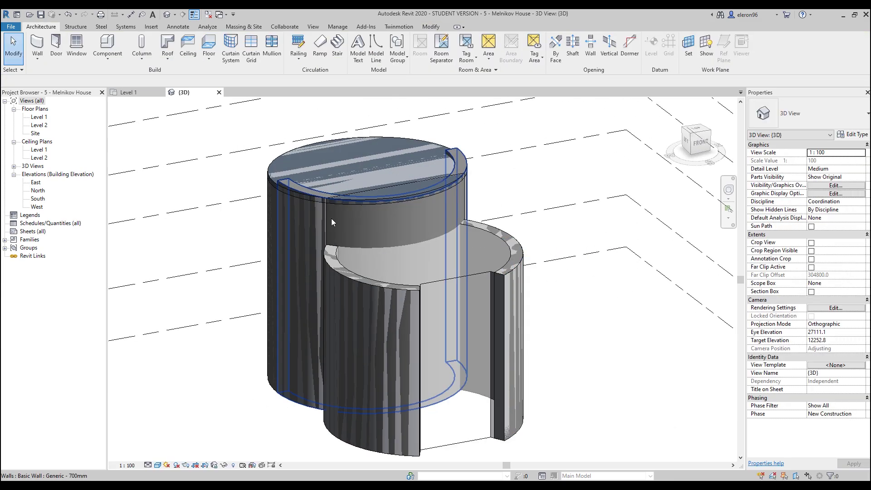
- Split the tall cylinder's wall where the two cylinders meet
{"action": "middle_click_drag", "start_coordinate": [399, 225], "coordinate": [384, 194], "text": "shift"}
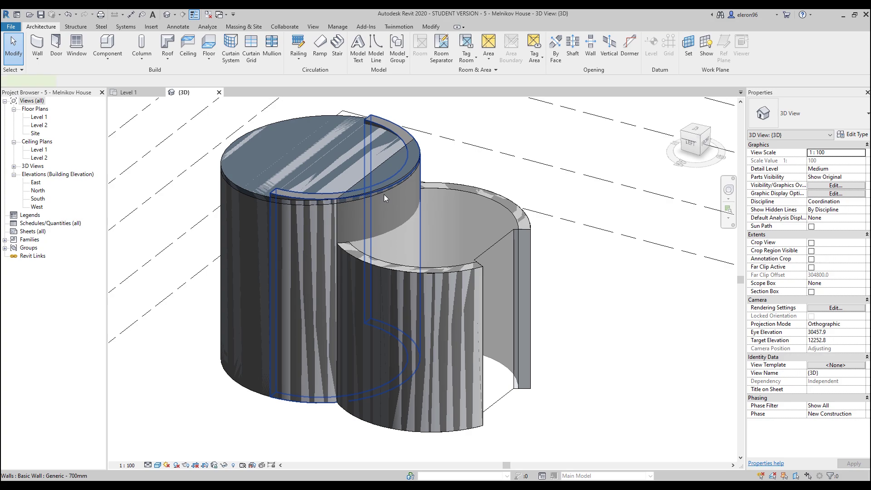
{"action": "left_click", "coordinate": [383, 194]}
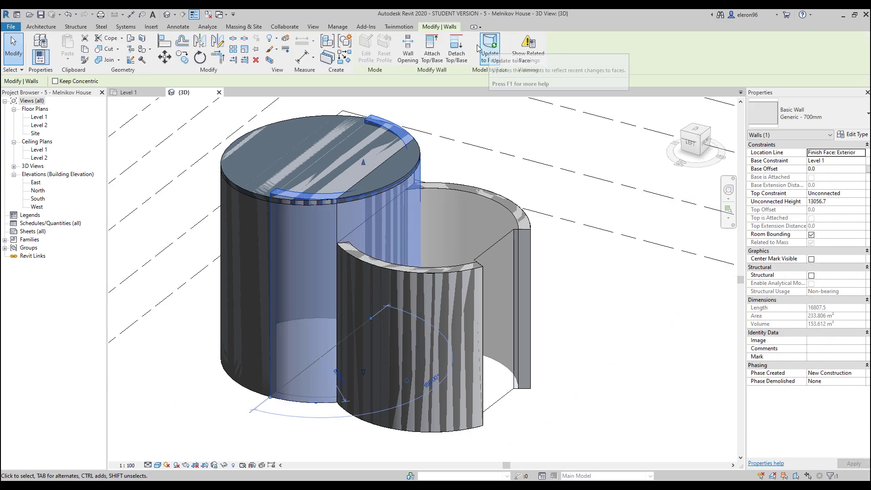
{"action": "key", "text": "Escape"}
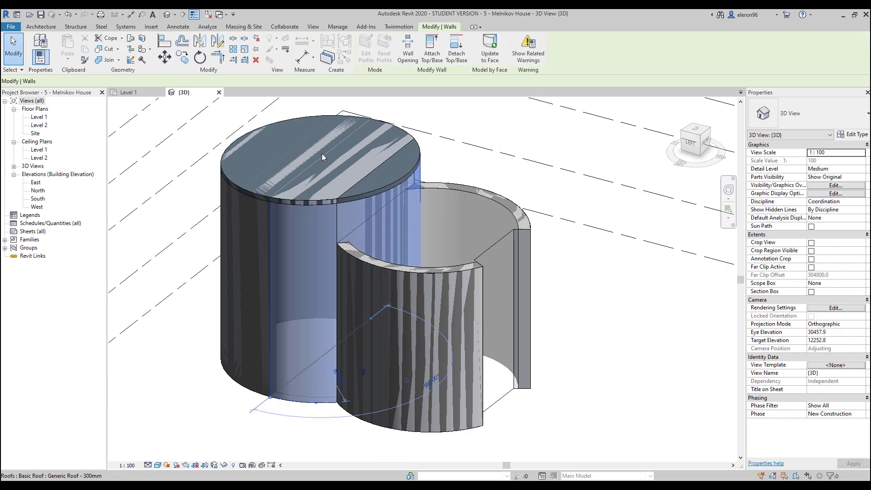
{"action": "left_click", "coordinate": [345, 272]}
{"action": "middle_click_drag", "start_coordinate": [345, 272], "coordinate": [399, 272], "text": "shift"}
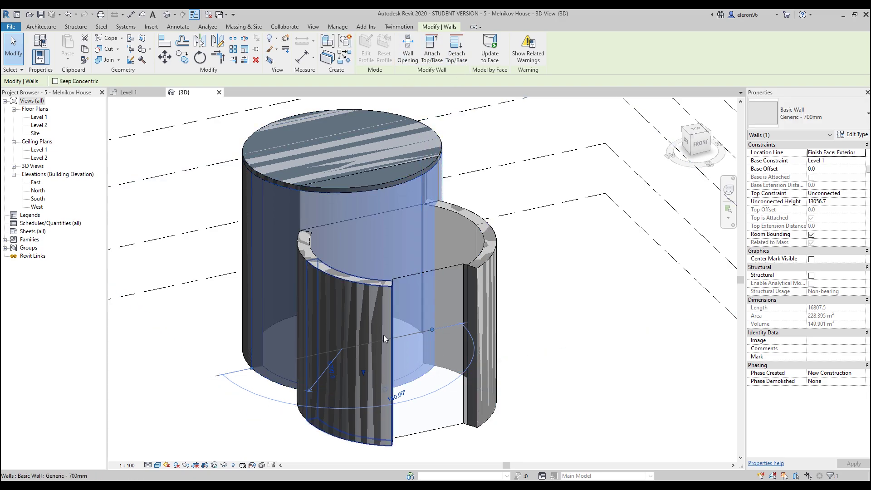
{"action": "key", "text": "l"}
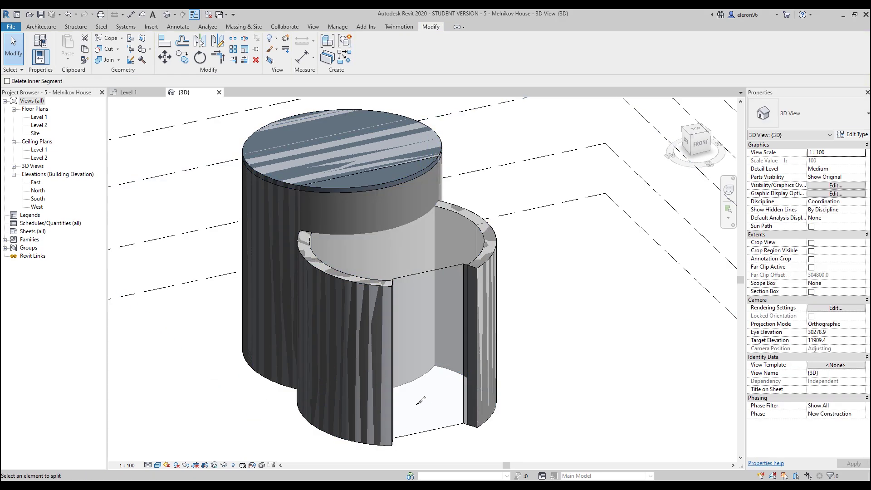
{"action": "left_click", "coordinate": [400, 229]}
{"action": "key", "text": "Escape"}
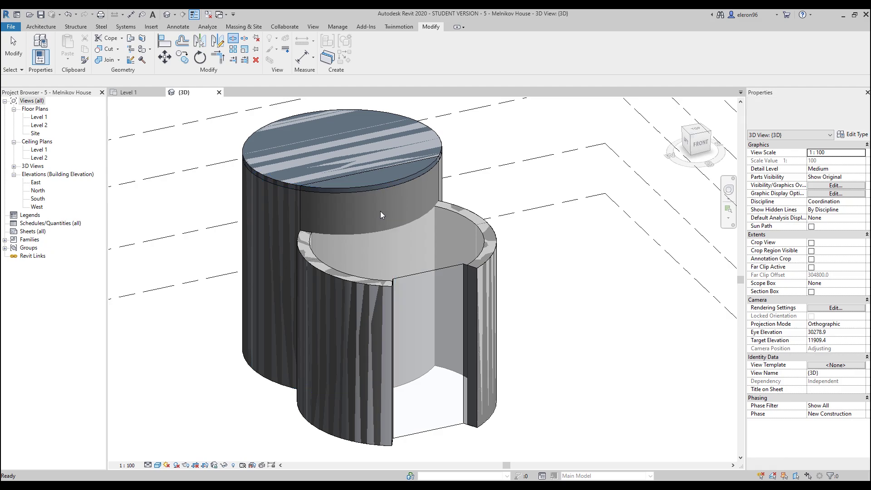
- Align the wall face to the mass edge, resolve the join error, and shorten the wall to 6161.6
{"action": "key", "text": "l"}
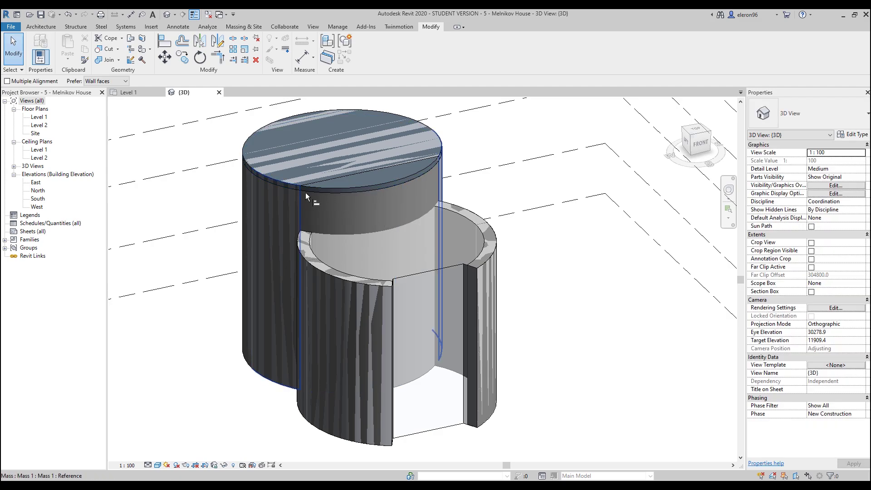
{"action": "left_click", "coordinate": [303, 200]}
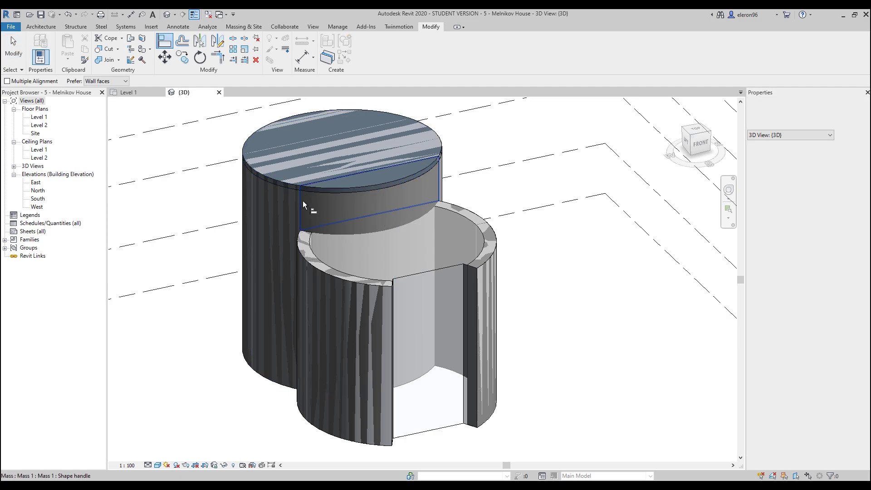
{"action": "left_click", "coordinate": [401, 210]}
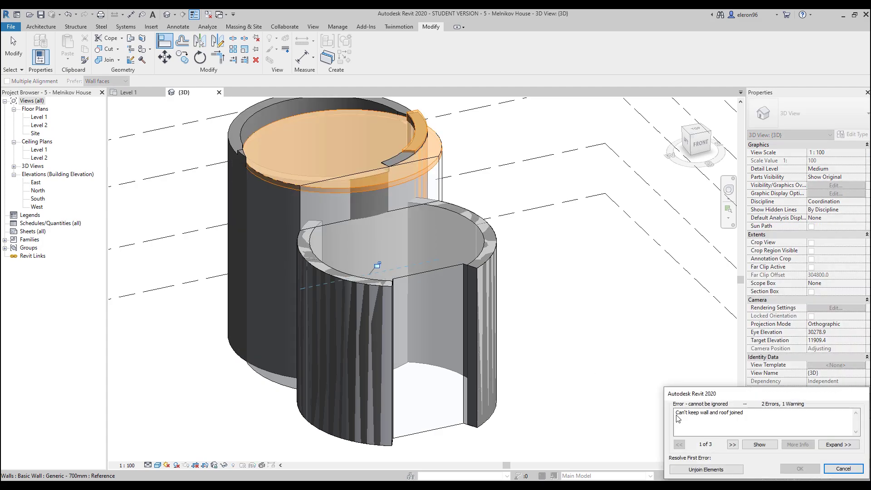
{"action": "left_click", "coordinate": [848, 473]}
{"action": "left_click", "coordinate": [378, 208]}
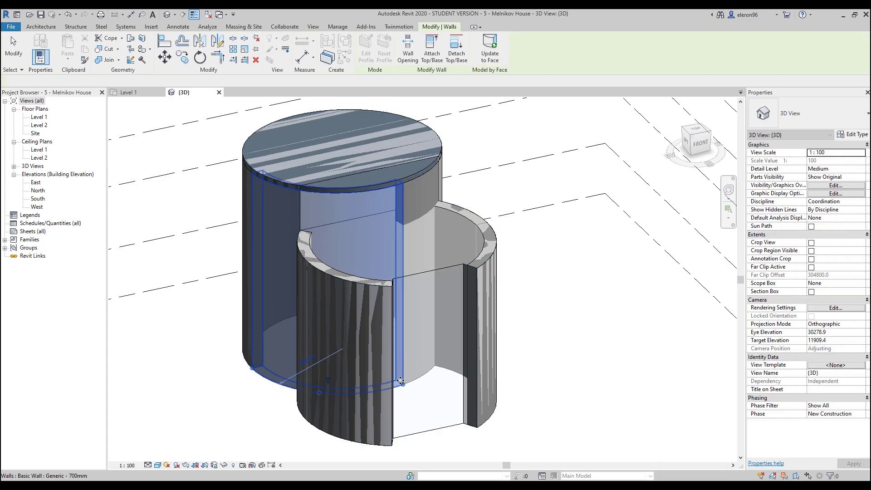
{"action": "left_click_drag", "start_coordinate": [403, 387], "coordinate": [397, 383]}
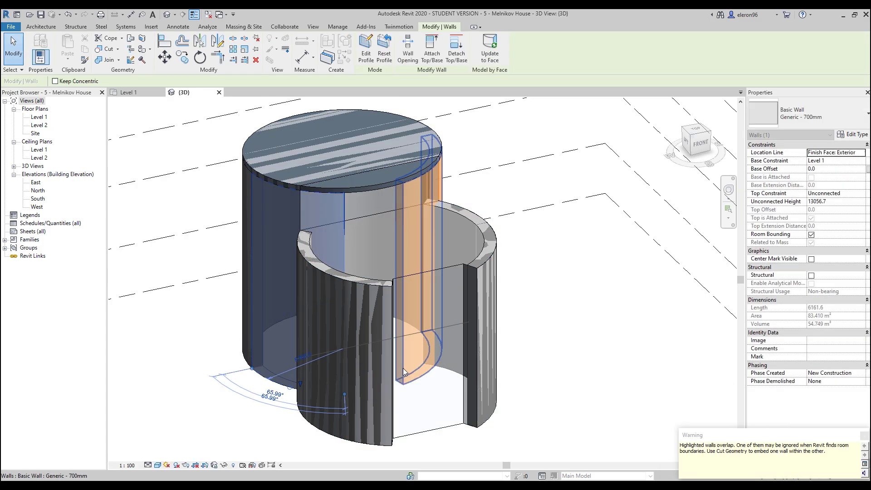
{"action": "left_click", "coordinate": [421, 357]}
{"action": "key", "text": "Escape"}
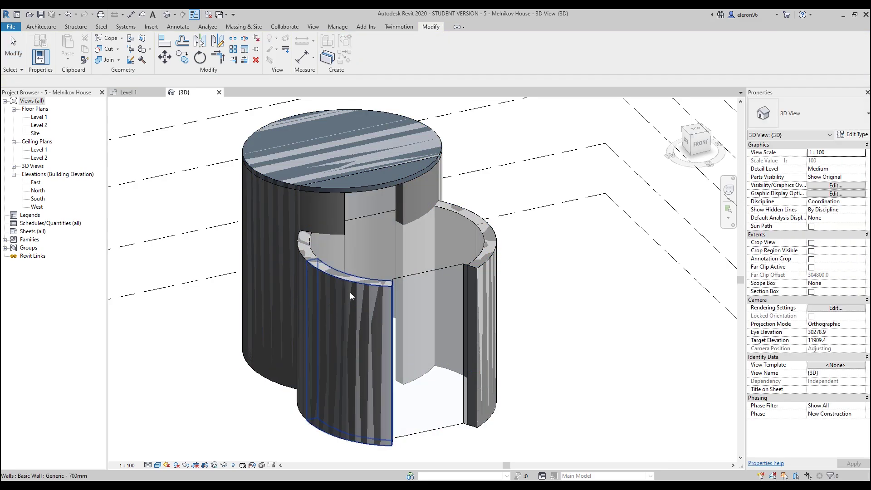
- Align one more wall to the mass edge with AL
{"action": "key", "text": "a"}
{"action": "key", "text": "l"}
{"action": "scroll", "coordinate": [303, 214], "scroll_direction": "up", "scroll_amount": 2}
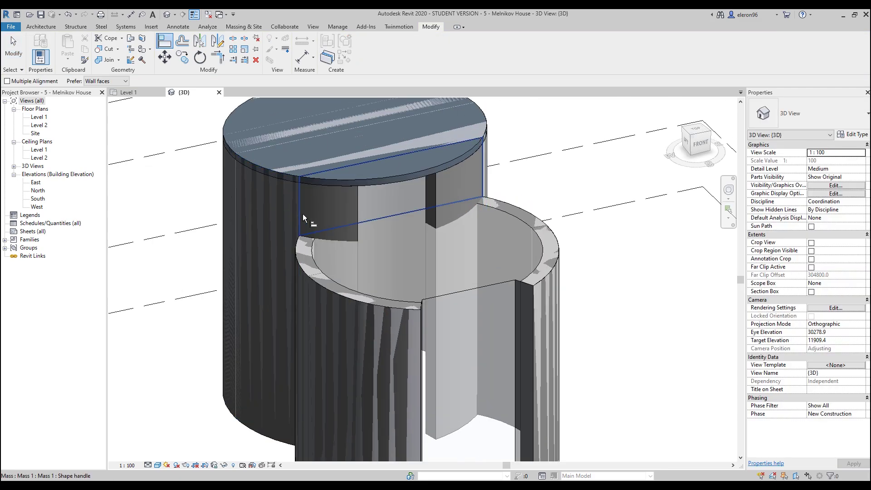
{"action": "left_click", "coordinate": [303, 214]}
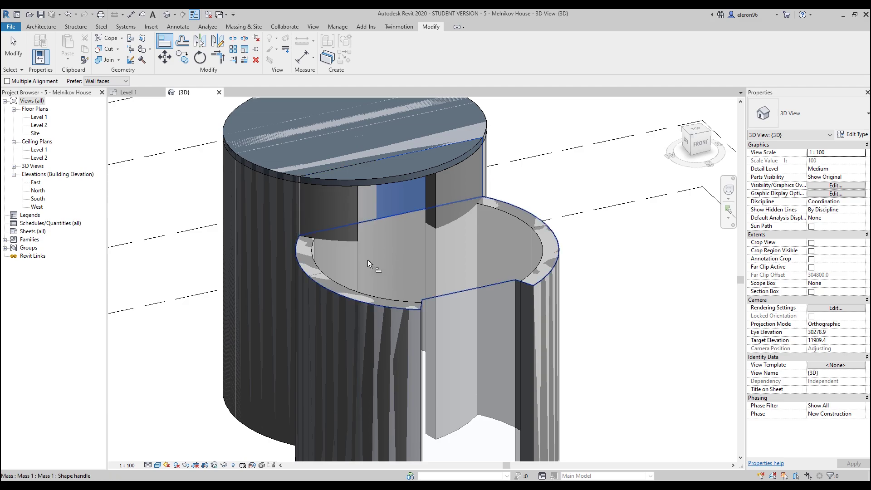
{"action": "key", "text": "Escape"}
- In the Level 1 plan, shorten the curved wall's end and extend the right outer wall
{"action": "double_click", "coordinate": [44, 117]}
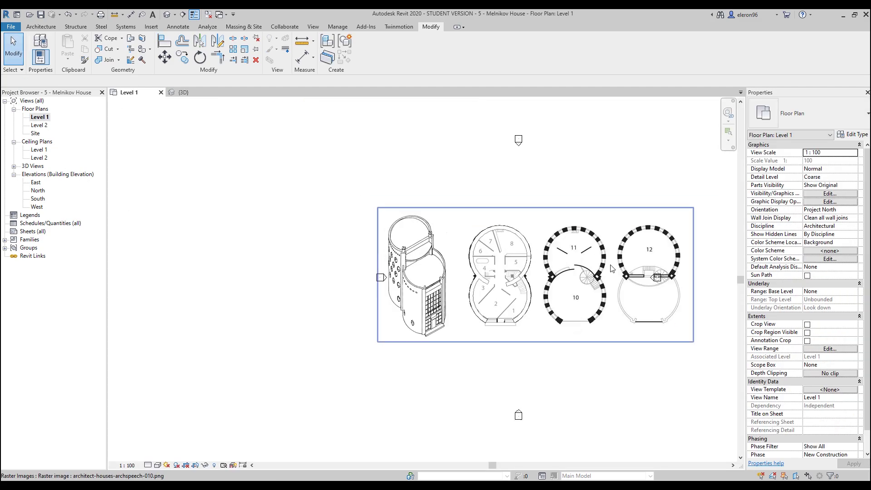
{"action": "scroll", "coordinate": [513, 272], "scroll_direction": "up", "scroll_amount": 8}
{"action": "left_click", "coordinate": [341, 368]}
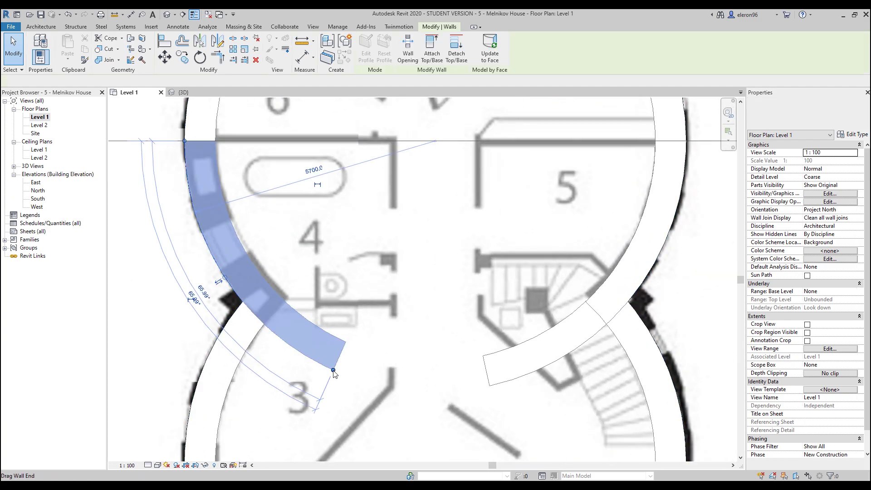
{"action": "left_click_drag", "start_coordinate": [334, 369], "coordinate": [252, 312]}
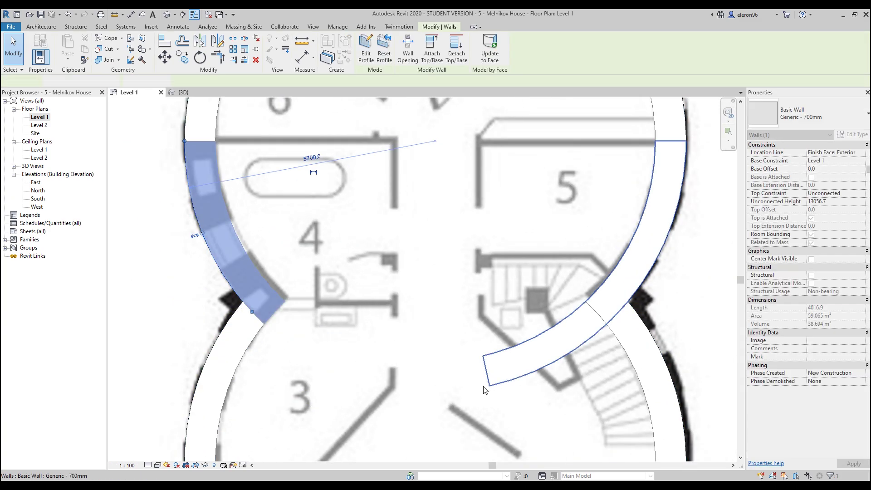
{"action": "left_click", "coordinate": [499, 379]}
{"action": "left_click", "coordinate": [671, 345]}
{"action": "left_click_drag", "start_coordinate": [635, 313], "coordinate": [631, 303]}
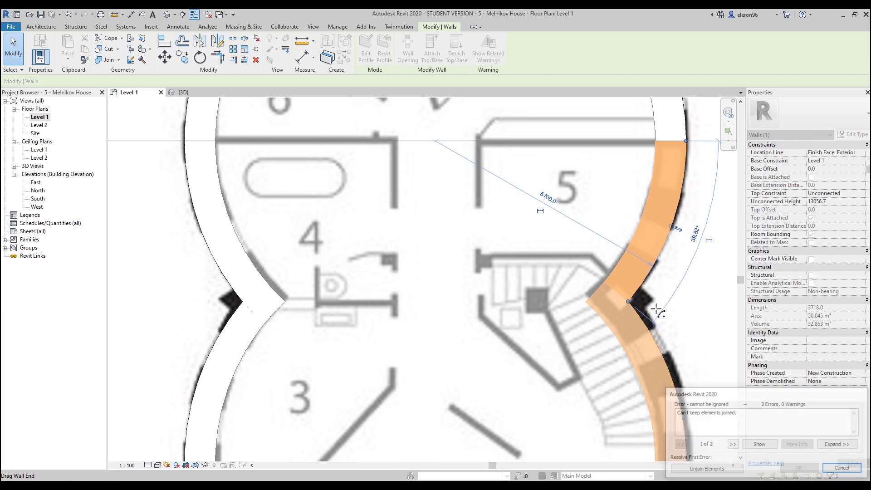
- Delete the small curved wall and unjoin the walls that cannot stay joined
{"action": "left_click", "coordinate": [497, 377]}
{"action": "left_click", "coordinate": [607, 311]}
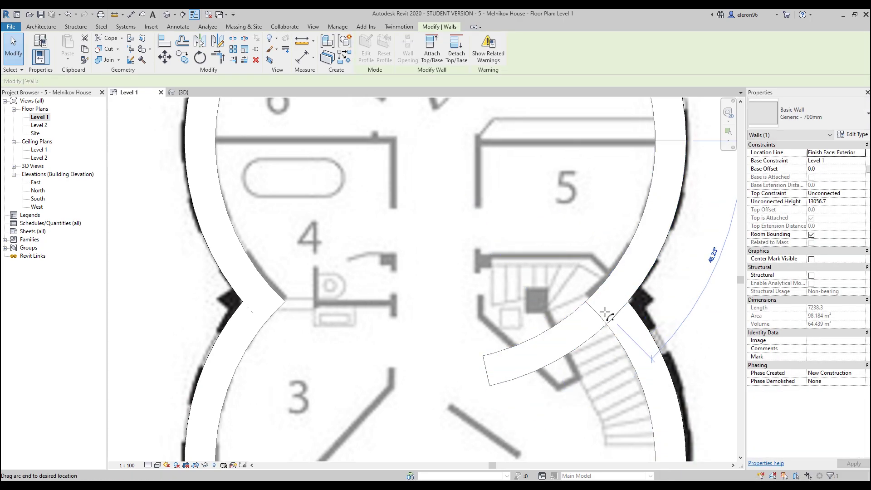
{"action": "left_click", "coordinate": [615, 370]}
{"action": "key", "text": "Escape"}
{"action": "left_click", "coordinate": [538, 363]}
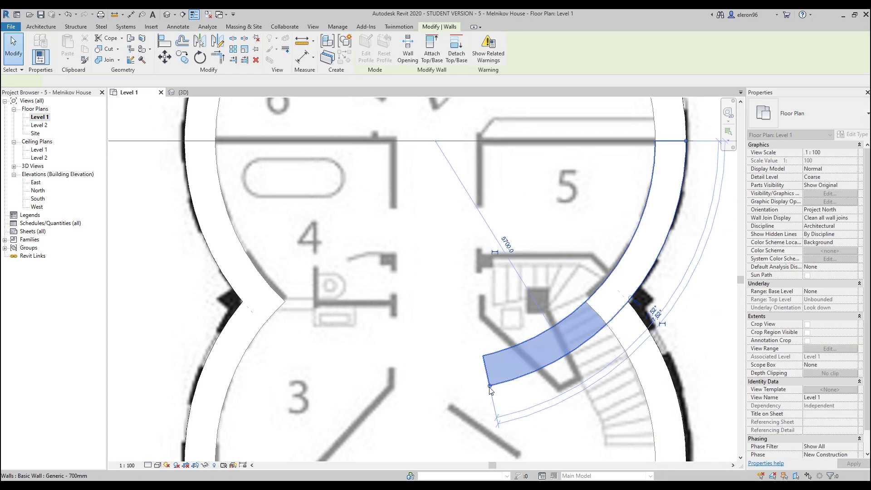
{"action": "key", "text": "Delete"}
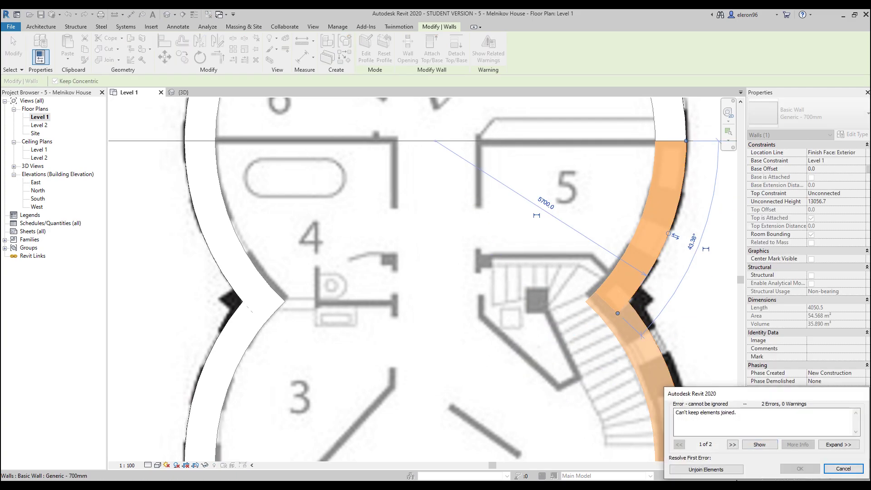
{"action": "left_click", "coordinate": [707, 468]}
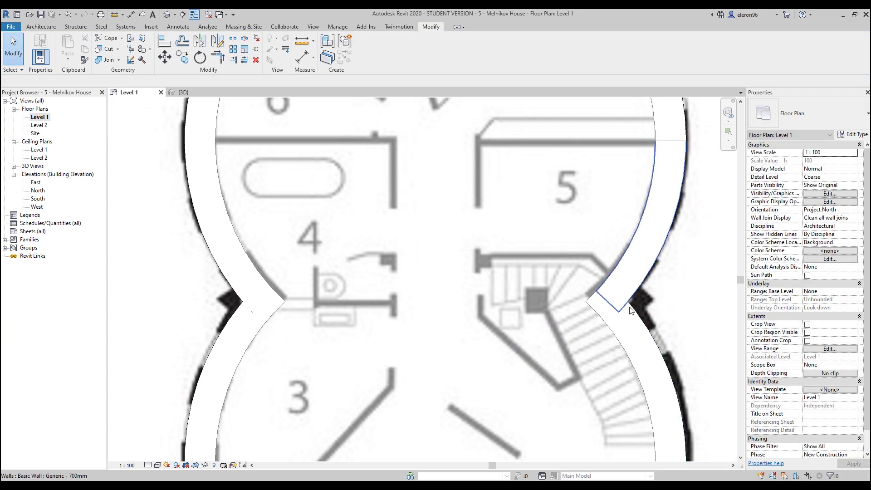
- Trim the upper curved wall to the lower one and pull its end to the cusp
{"action": "left_click", "coordinate": [641, 317]}
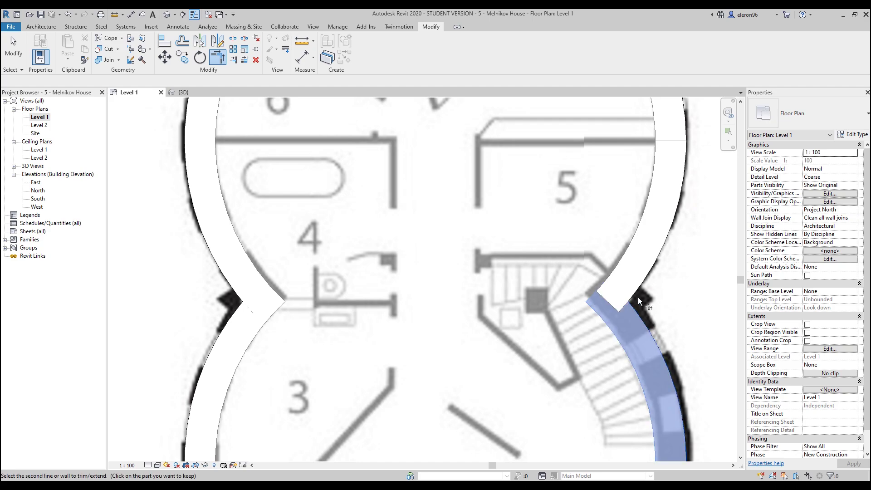
{"action": "left_click", "coordinate": [633, 289]}
{"action": "key", "text": "Escape"}
{"action": "key", "text": "Escape"}
{"action": "left_click", "coordinate": [609, 293]}
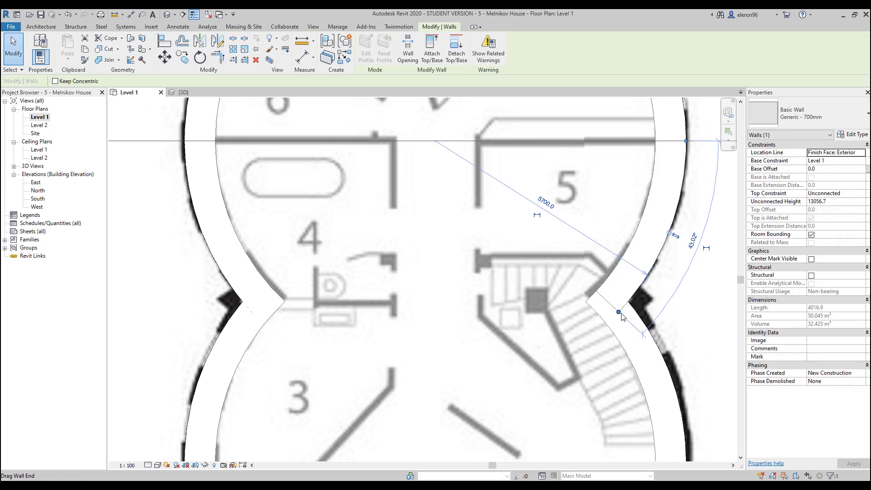
{"action": "left_click_drag", "start_coordinate": [621, 316], "coordinate": [599, 311]}
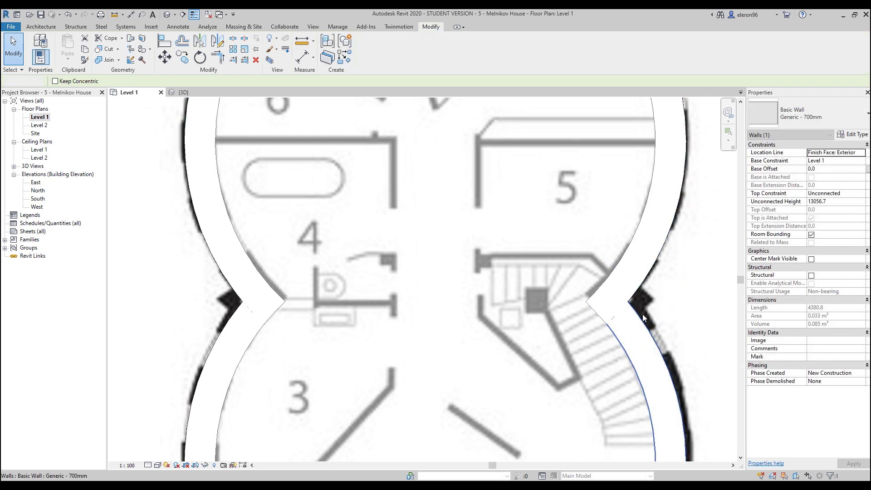
{"action": "key", "text": "Escape"}
- Switch to the 3D view and orbit to a near-front view of the cylinders
{"action": "key", "text": "ctrl+Tab"}
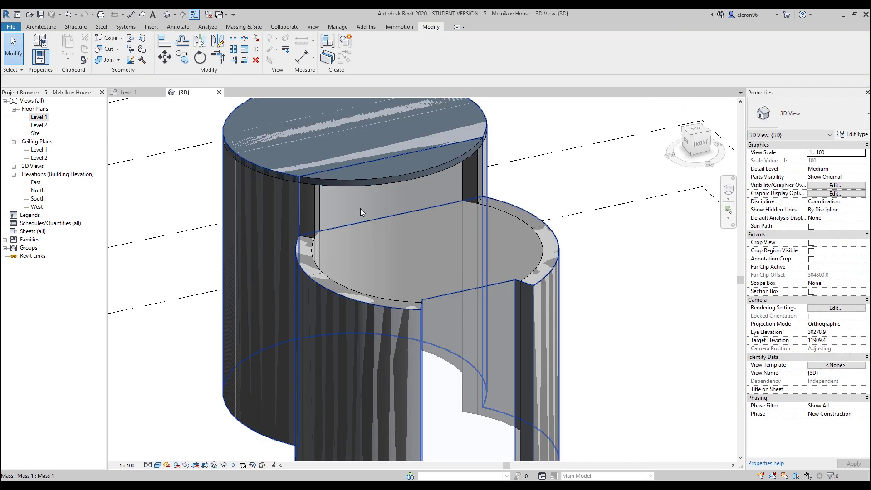
{"action": "middle_click_drag", "start_coordinate": [411, 214], "coordinate": [391, 196], "text": "shift"}
{"action": "scroll", "coordinate": [409, 200], "scroll_direction": "up", "scroll_amount": 5}
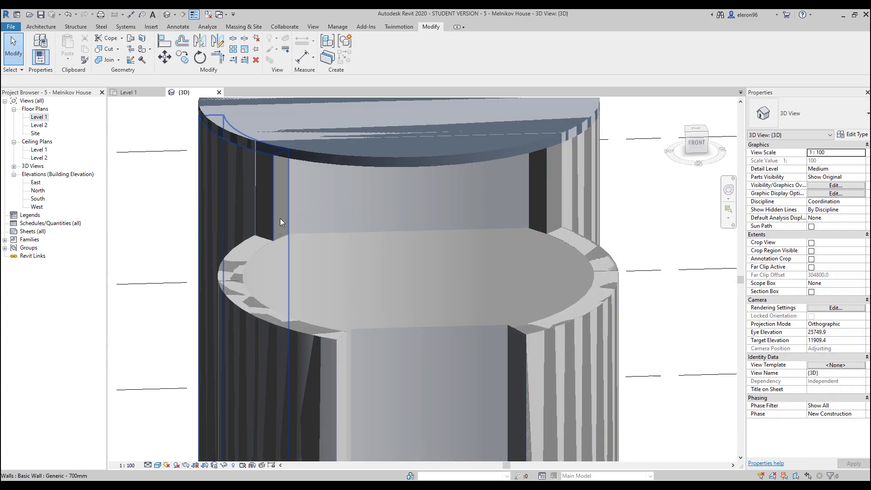
{"action": "scroll", "coordinate": [352, 197], "scroll_direction": "down", "scroll_amount": 3}
{"action": "key", "text": "Escape"}
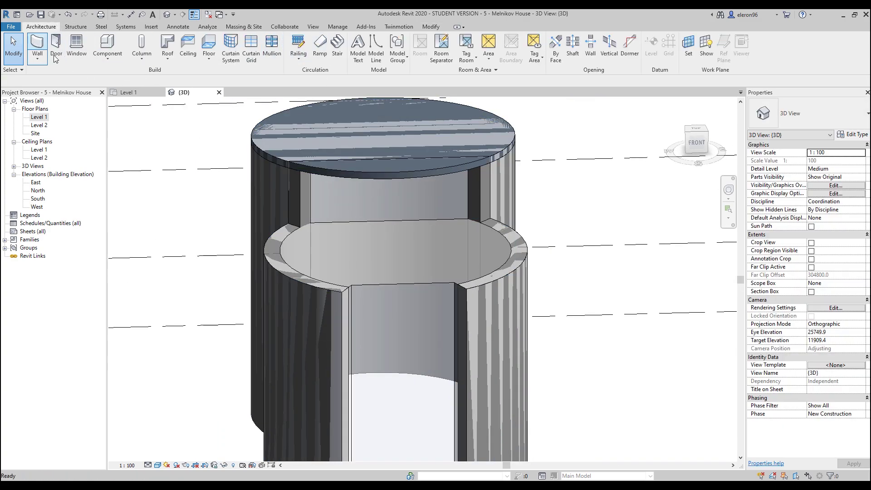
{"action": "left_click", "coordinate": [382, 59]}
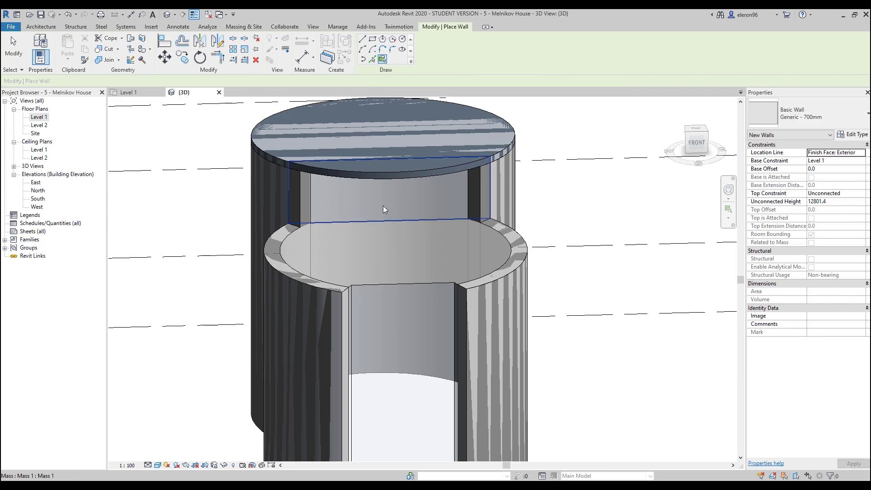
{"action": "middle_click_drag", "start_coordinate": [379, 235], "coordinate": [453, 262], "text": "shift"}
{"action": "key", "text": "Escape"}
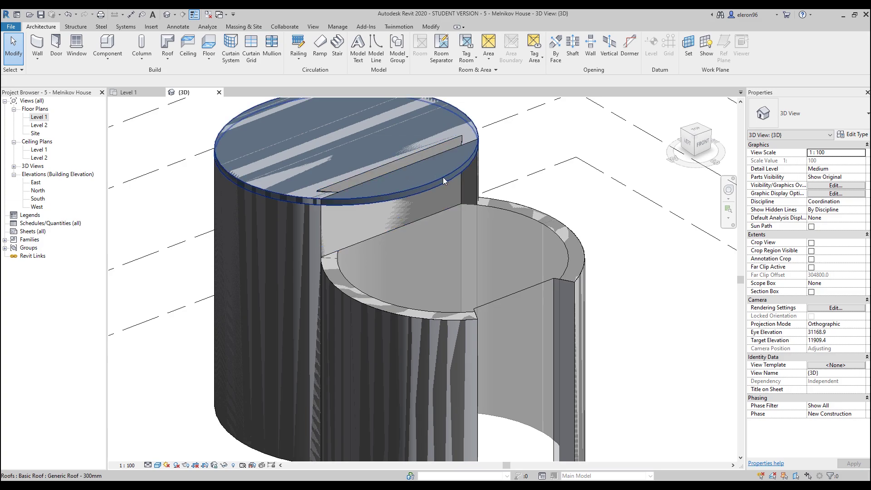
- Attach the top of the wall beneath the circular roof to the roof, then inspect it
{"action": "left_click", "coordinate": [372, 214]}
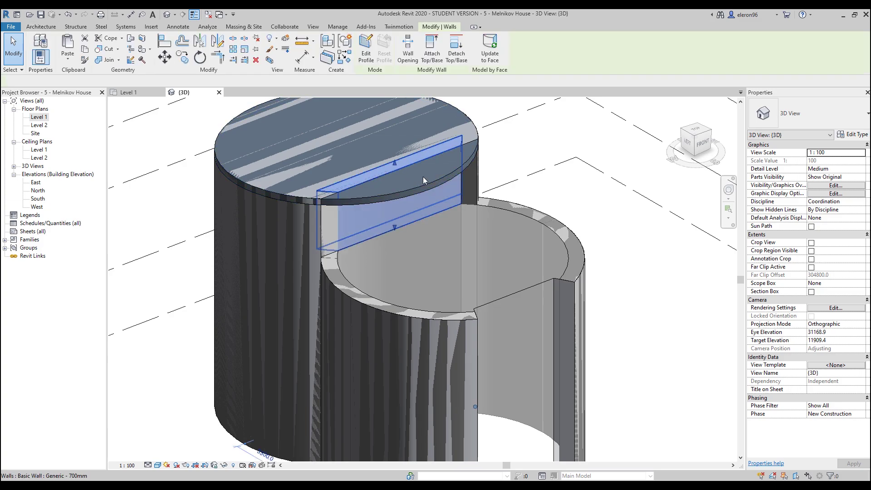
{"action": "left_click", "coordinate": [432, 50]}
{"action": "left_click", "coordinate": [445, 172]}
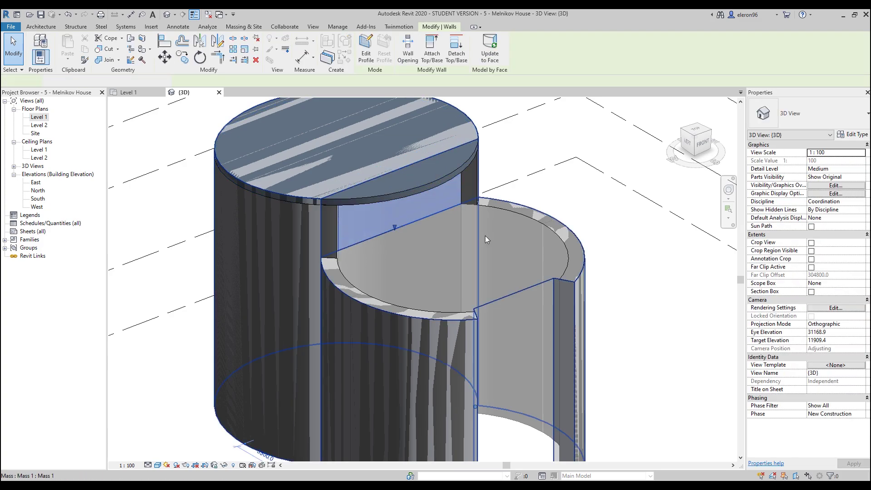
{"action": "key", "text": "Escape"}
{"action": "middle_click_drag", "start_coordinate": [542, 252], "coordinate": [393, 274], "text": "shift"}
{"action": "left_click", "coordinate": [393, 274]}
{"action": "middle_click_drag", "start_coordinate": [486, 209], "coordinate": [488, 254], "text": "shift"}
{"action": "key", "text": "Escape"}
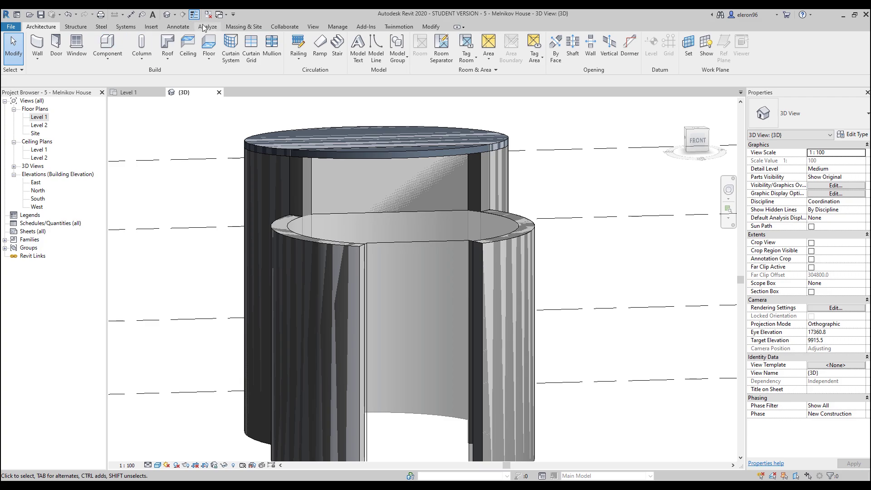
- Turn off Show Mass so the conceptual mass is no longer displayed
{"action": "left_click", "coordinate": [244, 26]}
{"action": "left_click", "coordinate": [54, 46]}
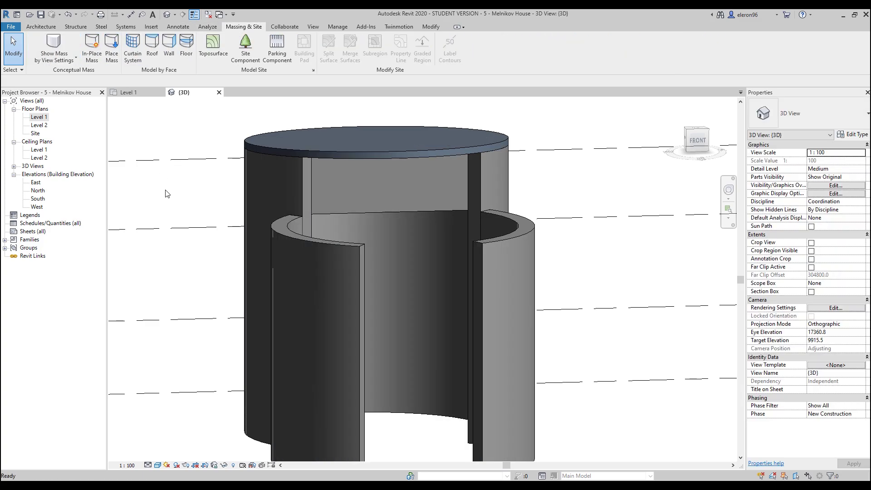
{"action": "middle_click_drag", "start_coordinate": [348, 202], "coordinate": [310, 191], "text": "shift"}
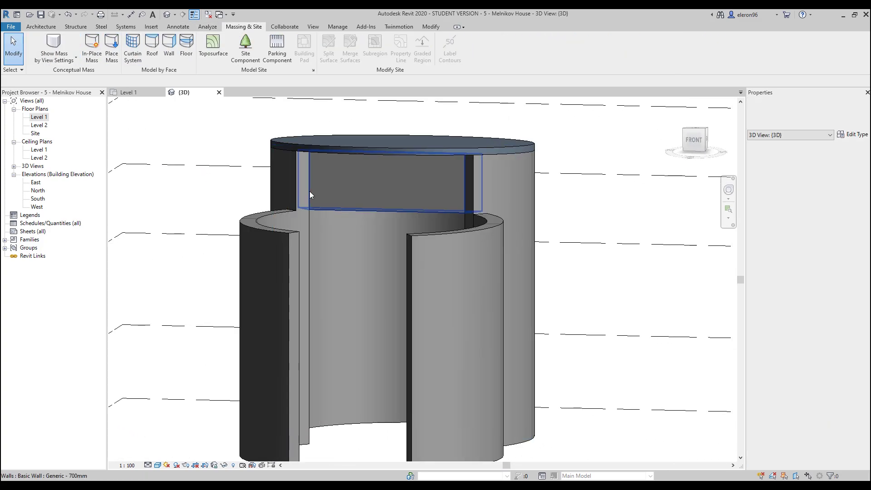
{"action": "middle_click_drag", "start_coordinate": [496, 169], "coordinate": [403, 198], "text": "shift"}
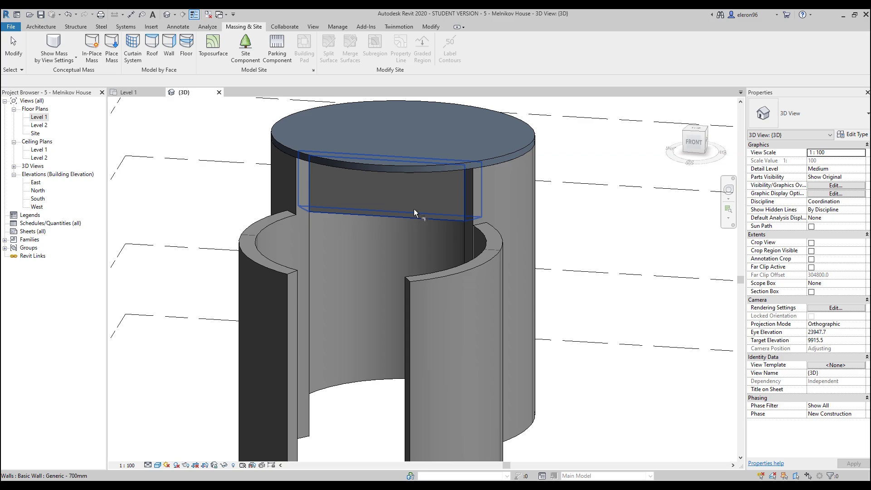
- Trim/Extend to Corner the left cylinder wall against the back wall beneath the roof
{"action": "left_click", "coordinate": [309, 202]}
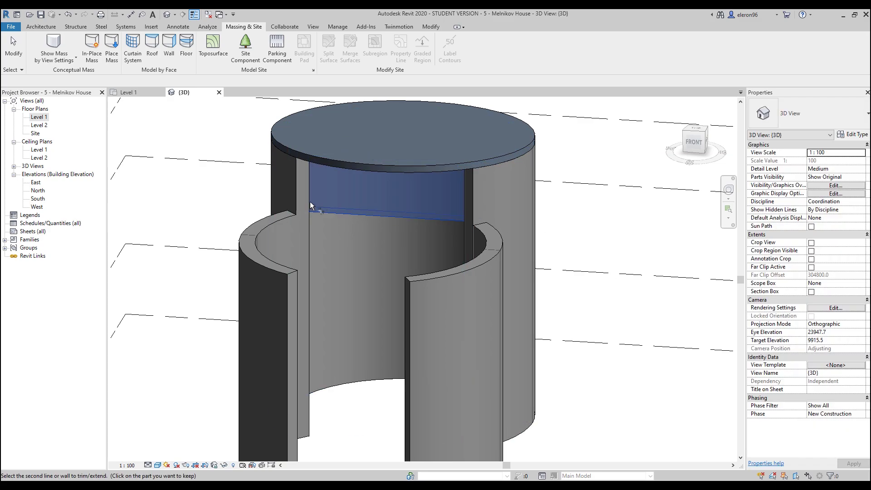
{"action": "left_click", "coordinate": [286, 193]}
{"action": "key", "text": "Escape"}
{"action": "key", "text": "Escape"}
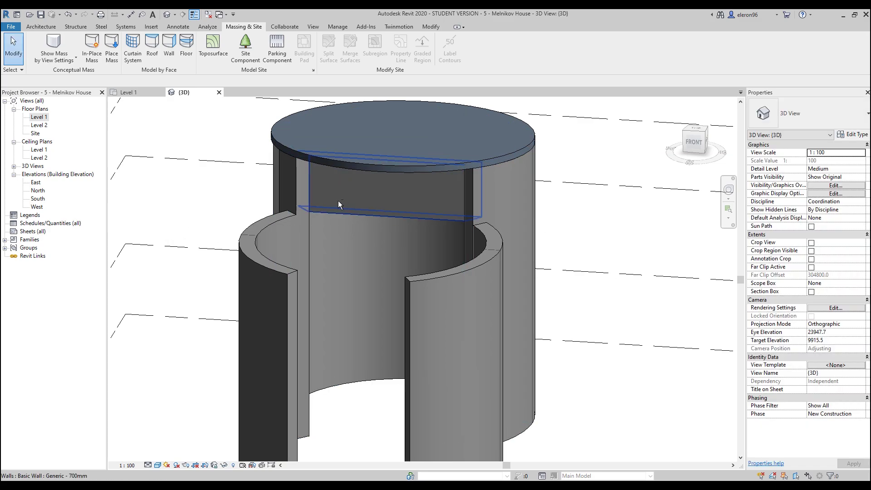
{"action": "middle_click_drag", "start_coordinate": [338, 201], "coordinate": [322, 250], "text": "shift"}
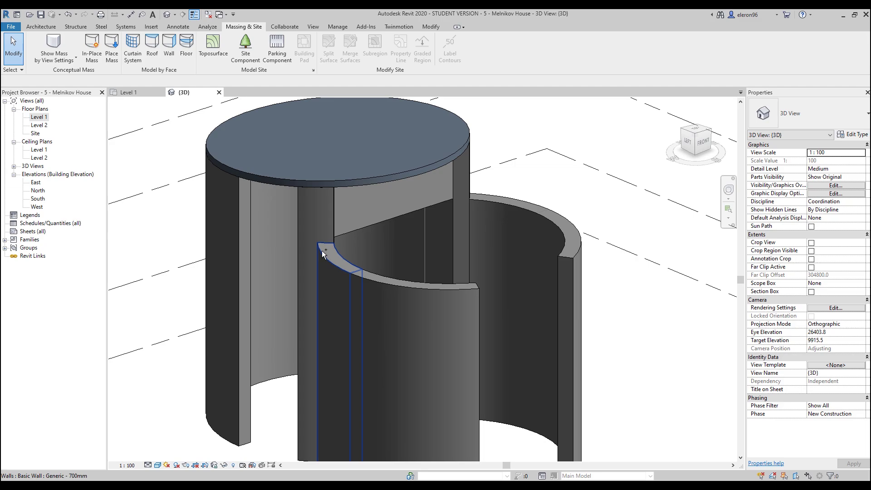
{"action": "left_click", "coordinate": [352, 220]}
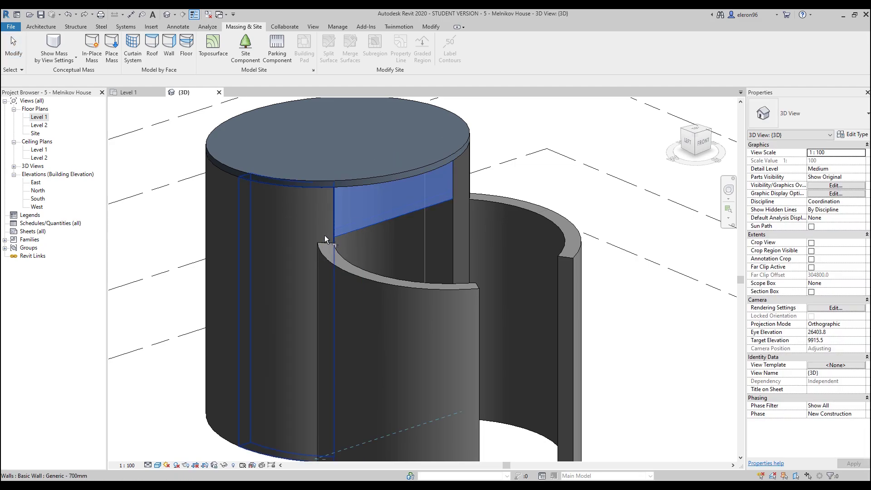
{"action": "left_click", "coordinate": [325, 235]}
{"action": "left_click", "coordinate": [401, 219]}
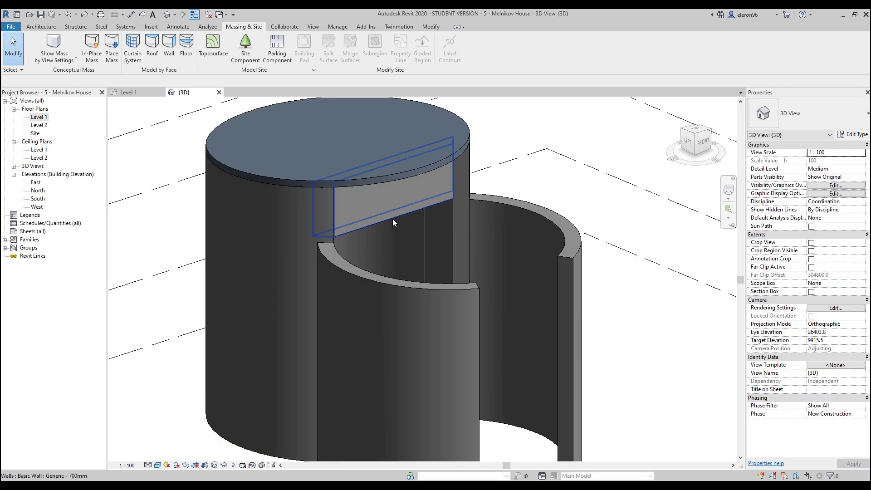
{"action": "left_click", "coordinate": [284, 238]}
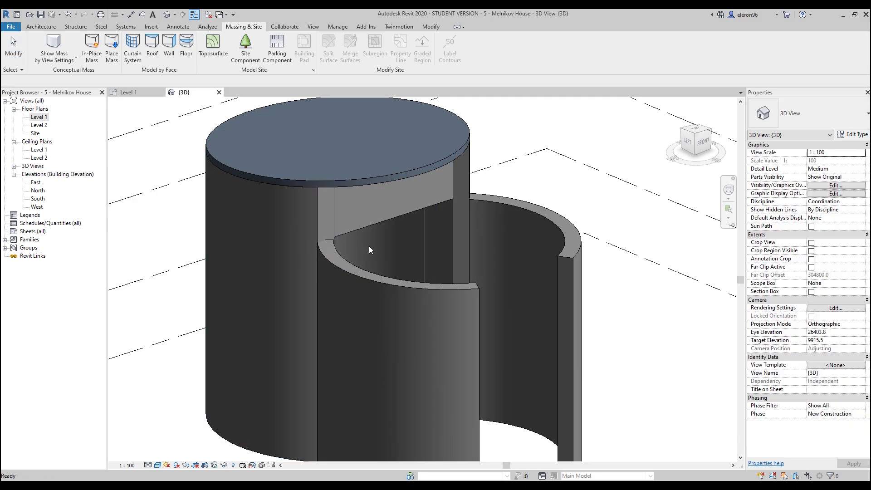
{"action": "key", "text": "Escape"}
{"action": "key", "text": "Escape"}
- Inspect the joined walls around the cylinder, then cancel any active command
{"action": "scroll", "coordinate": [369, 246], "scroll_direction": "down", "scroll_amount": 3}
{"action": "middle_click_drag", "start_coordinate": [369, 246], "coordinate": [346, 214], "text": "shift"}
{"action": "scroll", "coordinate": [376, 218], "scroll_direction": "up", "scroll_amount": 3}
{"action": "left_click", "coordinate": [444, 230]}
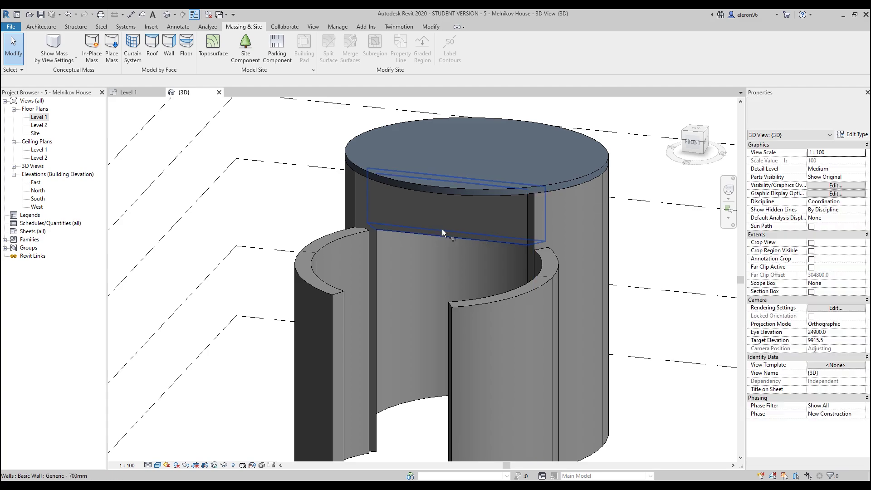
{"action": "key", "text": "Escape"}
{"action": "left_click", "coordinate": [591, 257]}
{"action": "key", "text": "Escape"}
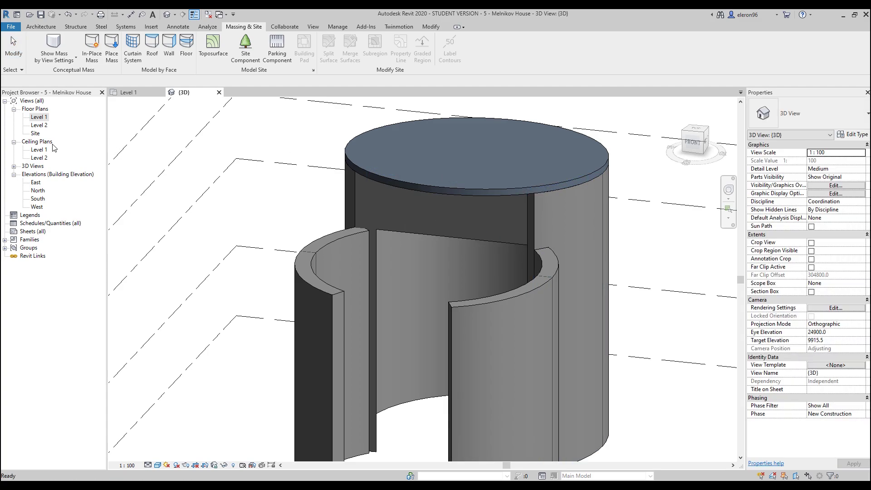
{"action": "scroll", "coordinate": [250, 172], "scroll_direction": "down", "scroll_amount": 5}
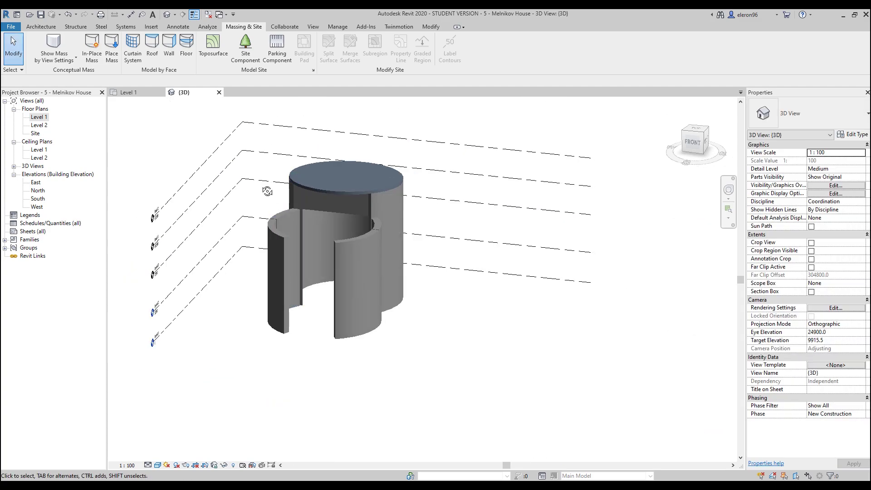
- In a side view, select the Roof 1 level and check its context options
{"action": "middle_click_drag", "start_coordinate": [250, 172], "coordinate": [197, 173], "text": "shift"}
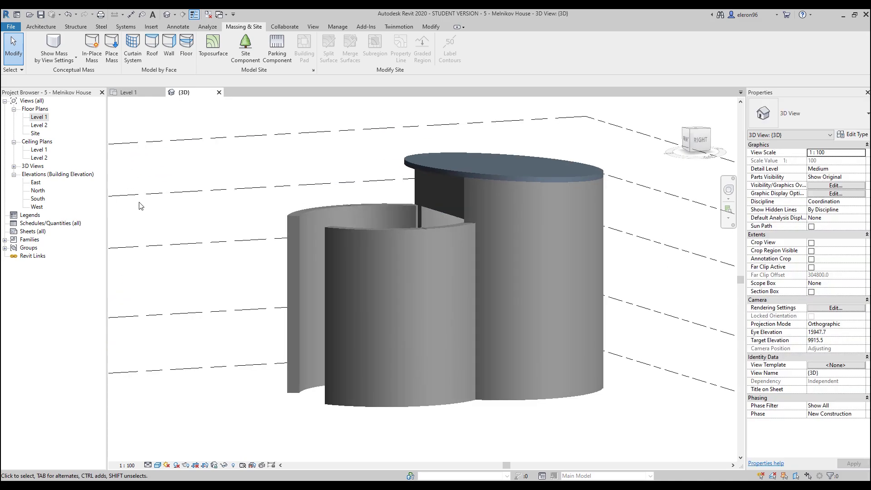
{"action": "scroll", "coordinate": [198, 174], "scroll_direction": "up", "scroll_amount": 4}
{"action": "left_click", "coordinate": [245, 171]}
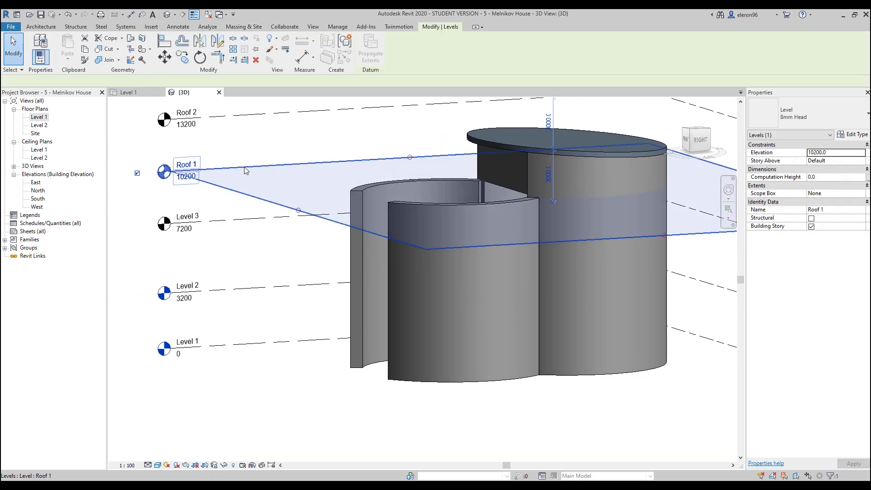
{"action": "right_click", "coordinate": [245, 170]}
{"action": "key", "text": "Escape"}
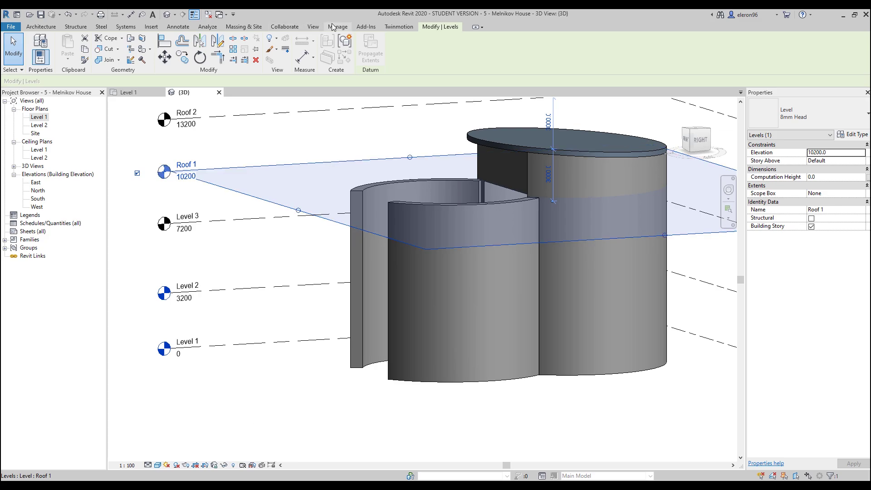
- Create a new floor plan view for the Roof 1 level and open it
{"action": "left_click", "coordinate": [334, 26]}
{"action": "left_click", "coordinate": [313, 27]}
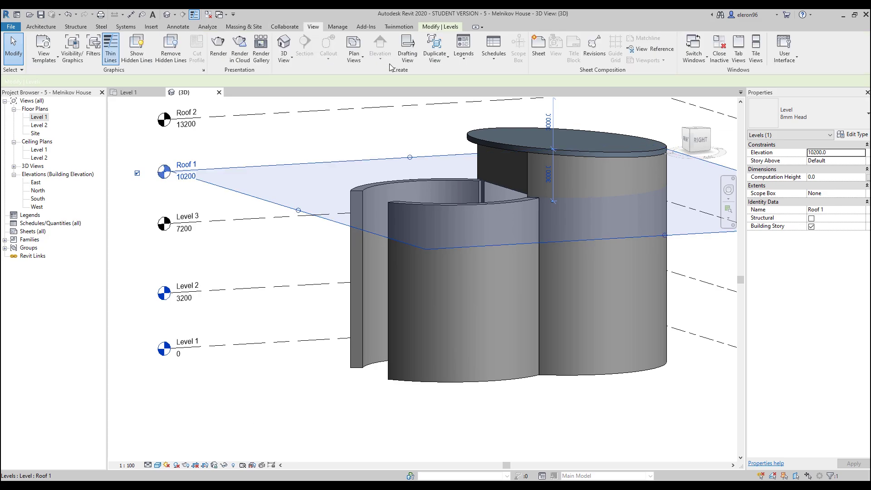
{"action": "left_click", "coordinate": [355, 59]}
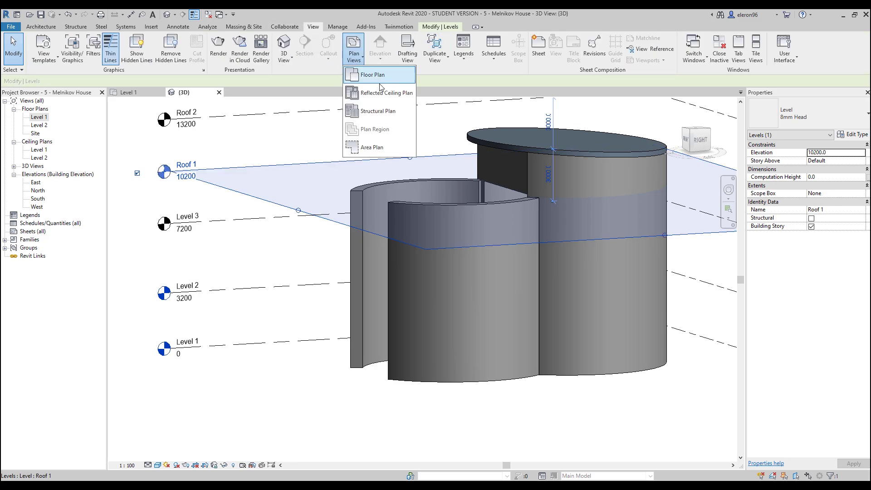
{"action": "left_click", "coordinate": [385, 76]}
{"action": "left_click", "coordinate": [389, 223]}
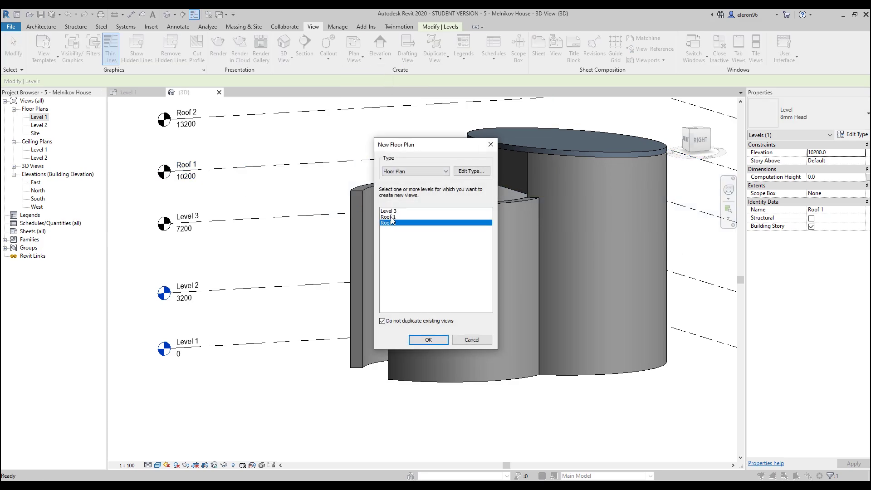
{"action": "key", "text": "Up"}
{"action": "left_click", "coordinate": [435, 340]}
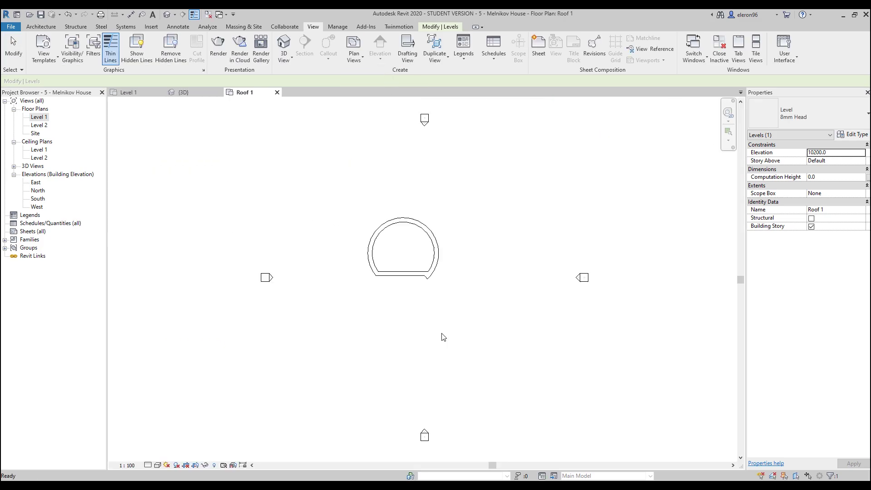
{"action": "scroll", "coordinate": [401, 298], "scroll_direction": "up", "scroll_amount": 3}
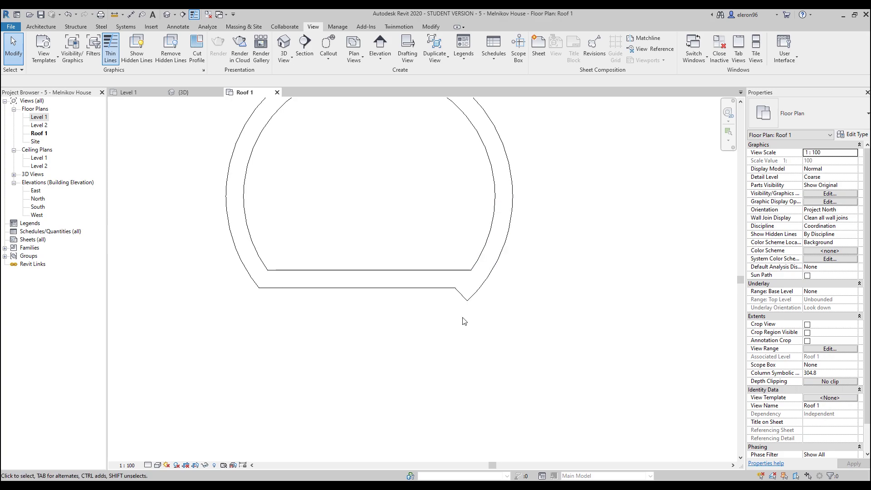
- At the lower-right wall join, try other configurations, Miter and Square off, then unjoin the walls
{"action": "left_click", "coordinate": [431, 28]}
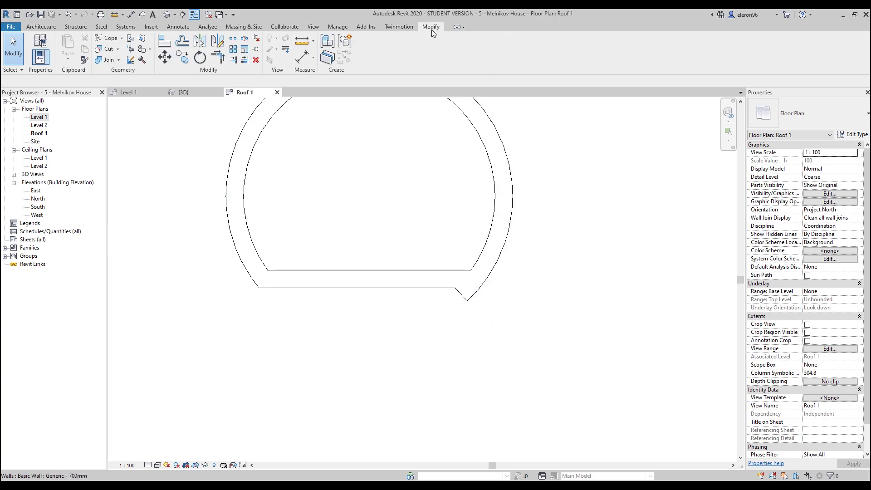
{"action": "left_click", "coordinate": [131, 60]}
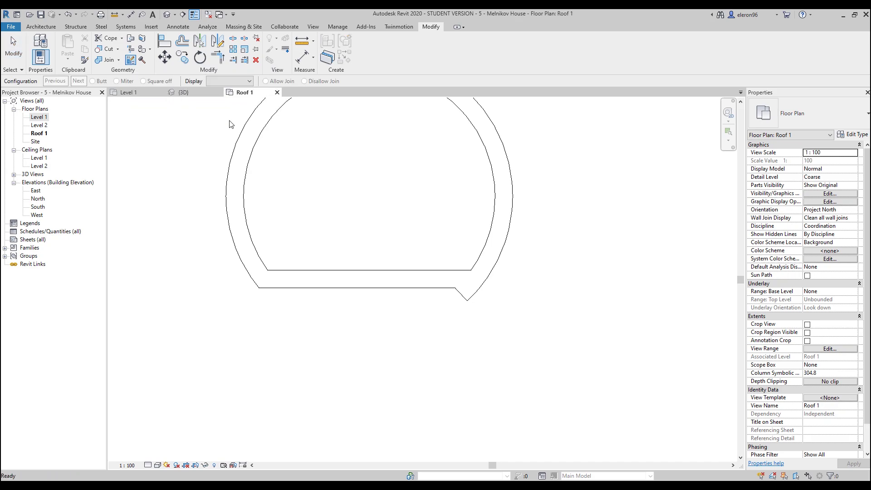
{"action": "left_click", "coordinate": [465, 282]}
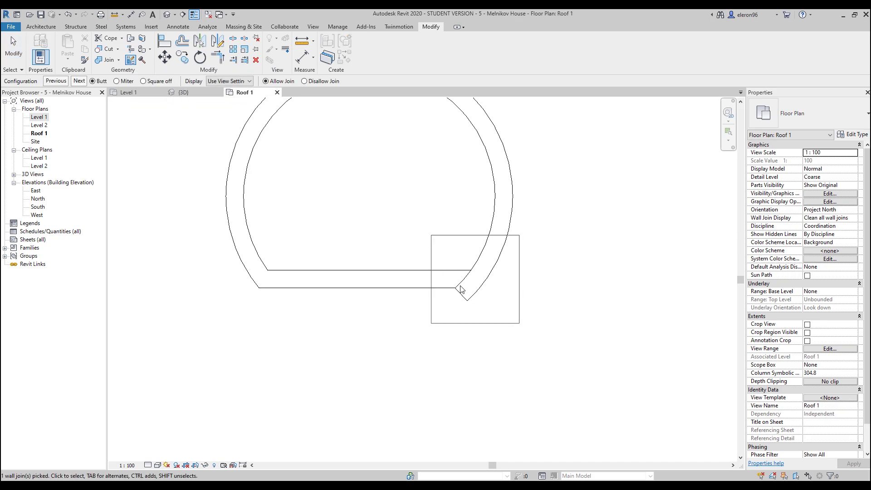
{"action": "scroll", "coordinate": [459, 277], "scroll_direction": "up", "scroll_amount": 2}
{"action": "left_click", "coordinate": [83, 84]}
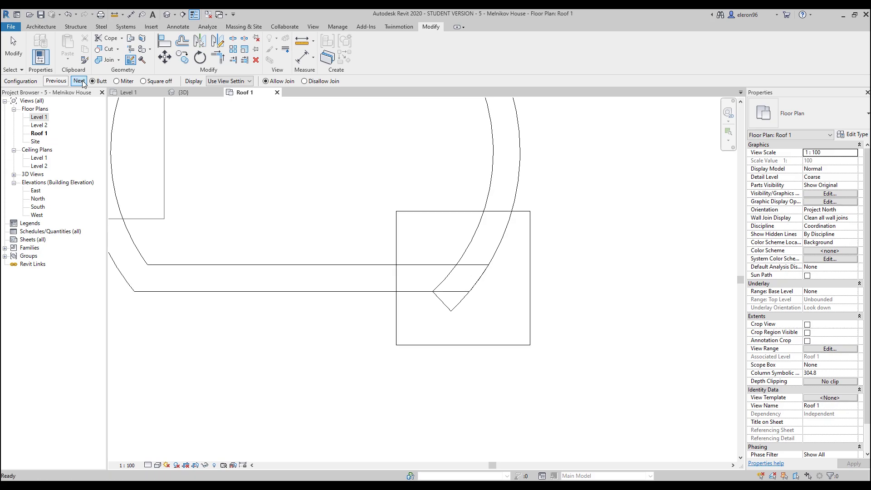
{"action": "left_click", "coordinate": [79, 81]}
{"action": "left_click", "coordinate": [79, 81]}
{"action": "left_click", "coordinate": [122, 83]}
{"action": "left_click", "coordinate": [143, 81]}
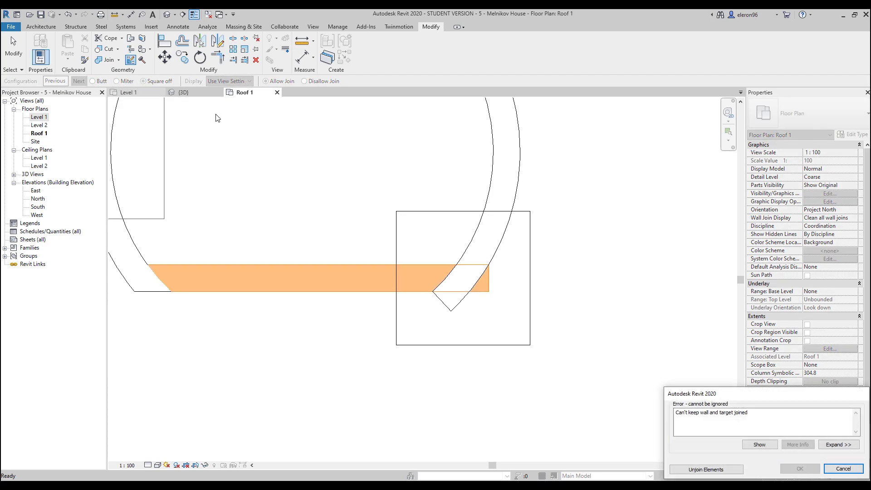
{"action": "left_click", "coordinate": [706, 469]}
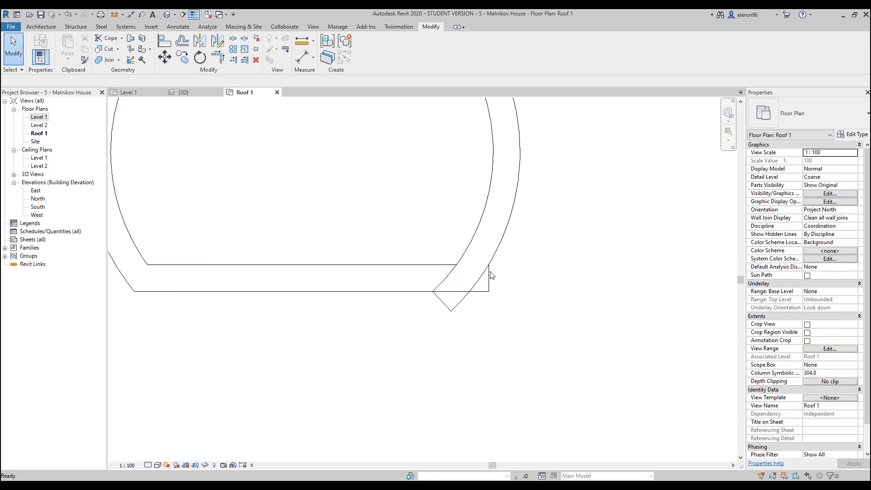
- Trim the straight wall to meet the curved wall with TR (Trim/Extend to Corner)
{"action": "key", "text": "t"}
{"action": "key", "text": "r"}
{"action": "left_click", "coordinate": [421, 276]}
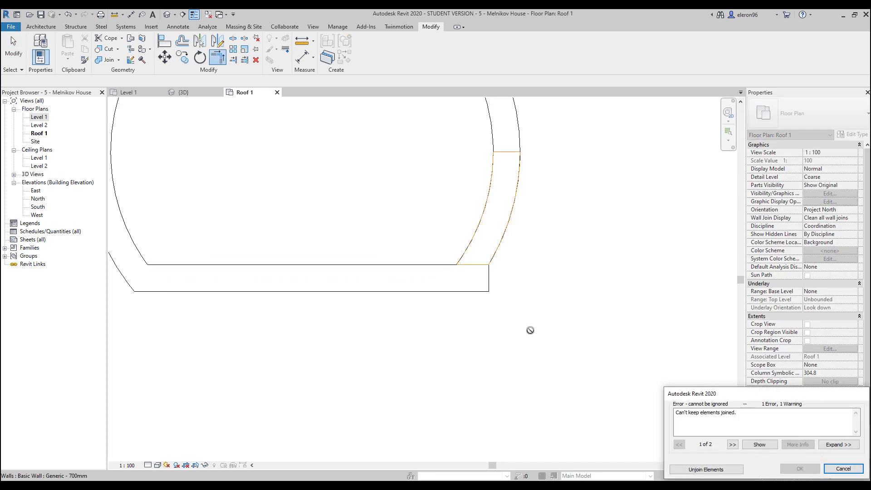
{"action": "key", "text": "Escape"}
{"action": "key", "text": "Escape"}
{"action": "key", "text": "t"}
{"action": "key", "text": "r"}
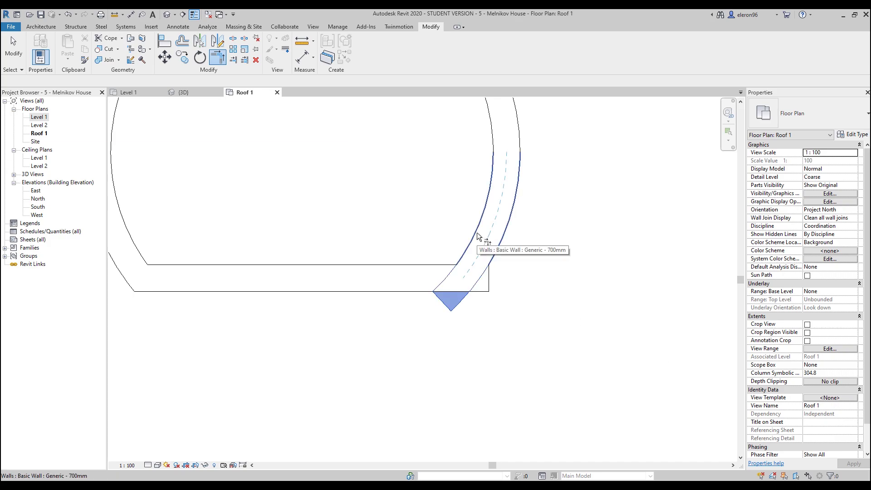
{"action": "left_click", "coordinate": [486, 225]}
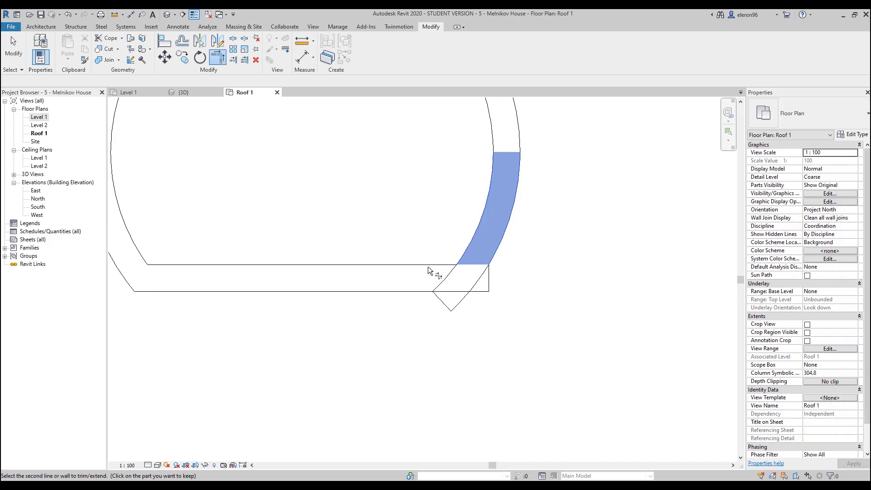
{"action": "left_click", "coordinate": [431, 266]}
{"action": "key", "text": "Escape"}
{"action": "key", "text": "Escape"}
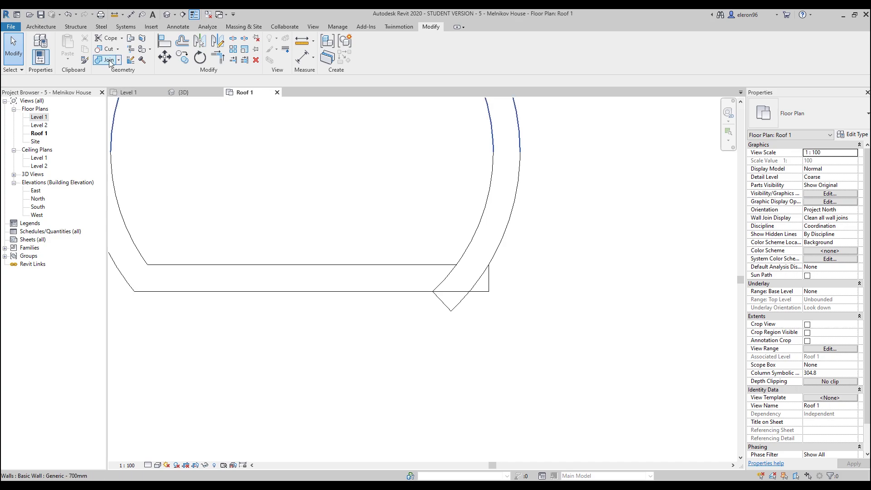
- Pull the curved wall's end back and set the corner to a Butt join ending at the curve
{"action": "left_click", "coordinate": [451, 306]}
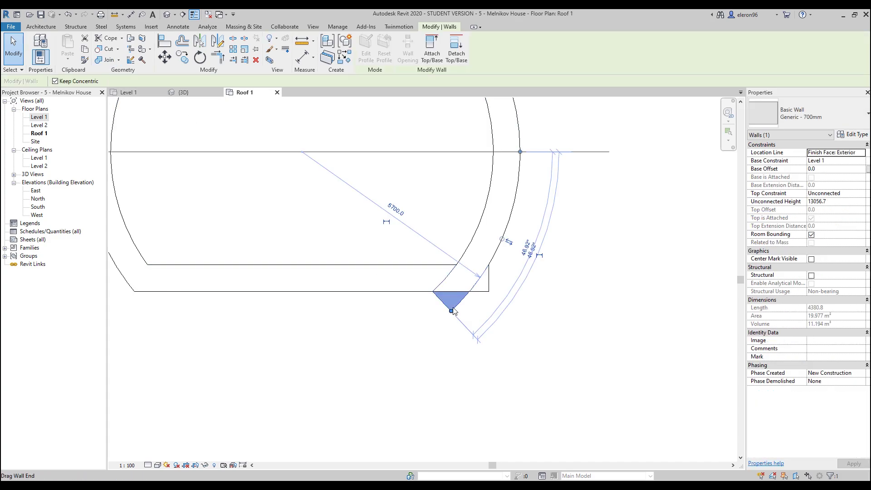
{"action": "left_click_drag", "start_coordinate": [451, 311], "coordinate": [466, 311]}
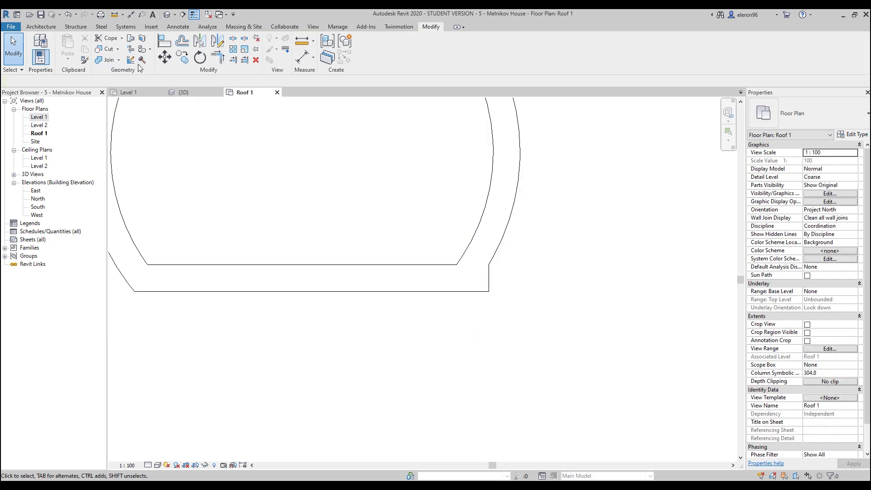
{"action": "left_click", "coordinate": [499, 272]}
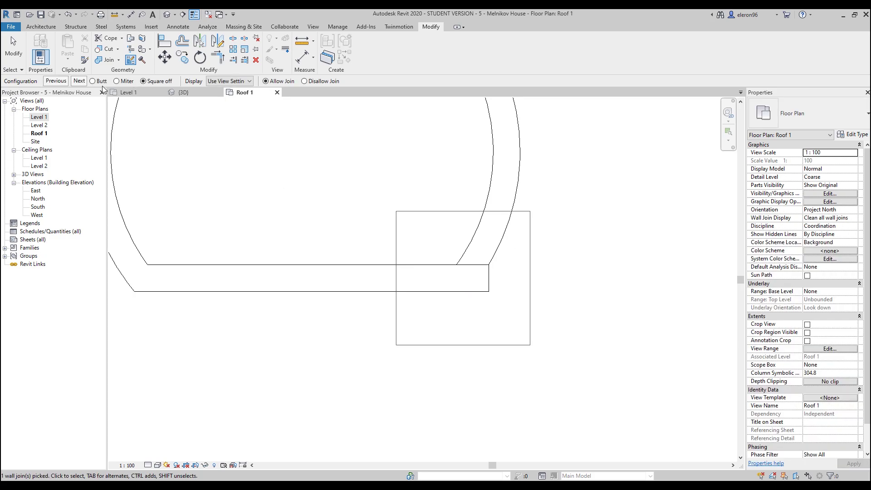
{"action": "left_click", "coordinate": [93, 80]}
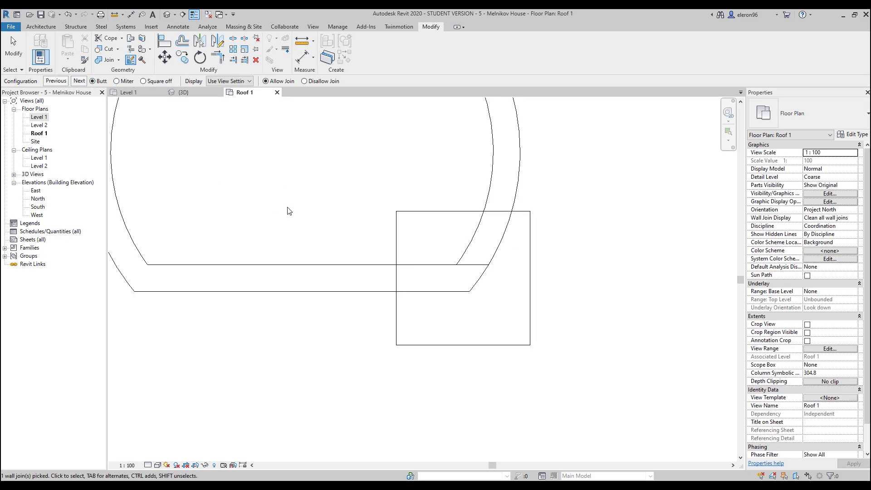
{"action": "left_click", "coordinate": [80, 82]}
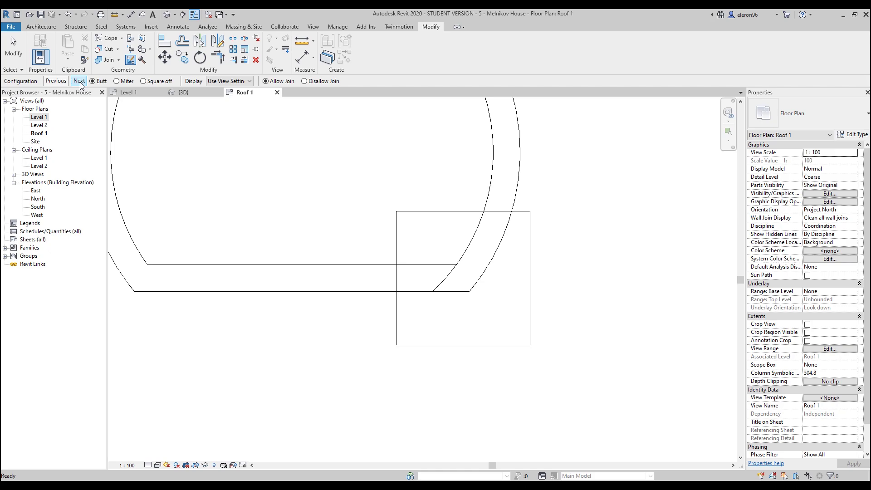
{"action": "left_click", "coordinate": [79, 82]}
{"action": "left_click", "coordinate": [79, 82]}
{"action": "key", "text": "Escape"}
{"action": "key", "text": "Escape"}
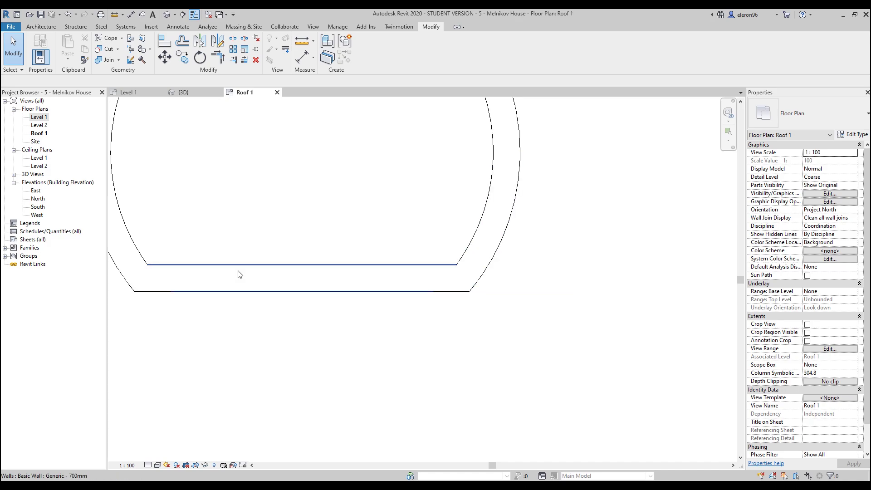
- In the 3D view, attach the curved wall's top to the roof
{"action": "left_click", "coordinate": [186, 92]}
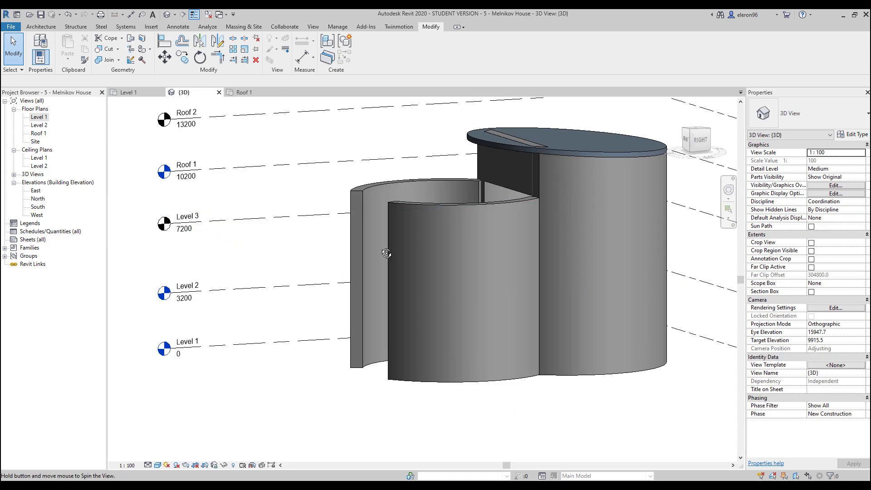
{"action": "middle_click_drag", "start_coordinate": [389, 249], "coordinate": [451, 214], "text": "shift"}
{"action": "scroll", "coordinate": [531, 202], "scroll_direction": "up", "scroll_amount": 3}
{"action": "left_click", "coordinate": [451, 215]}
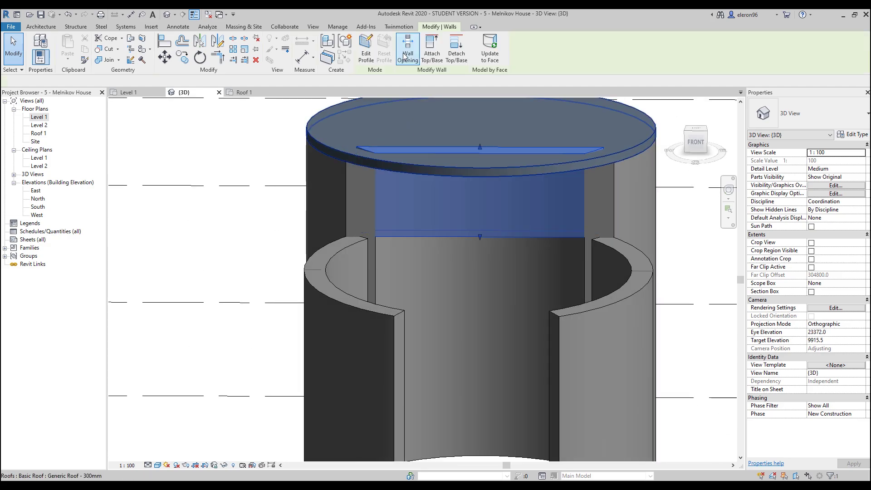
{"action": "left_click", "coordinate": [432, 50]}
{"action": "left_click", "coordinate": [410, 118]}
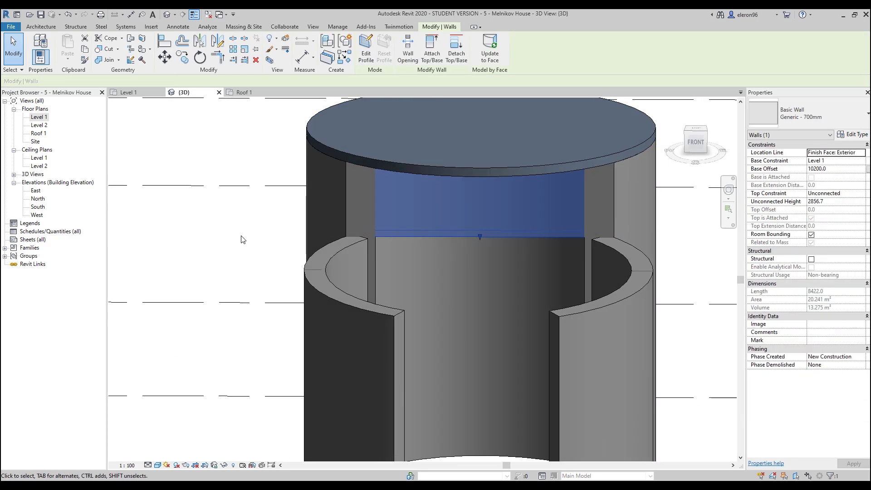
{"action": "key", "text": "Escape"}
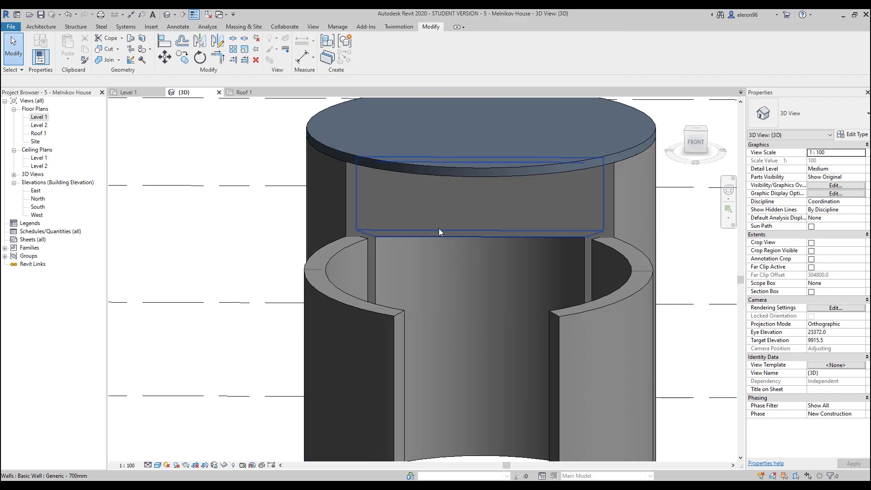
- Set the upper curved wall's Base Constraint to Level 3 and Top Constraint to Roof 2
{"action": "left_click", "coordinate": [440, 225]}
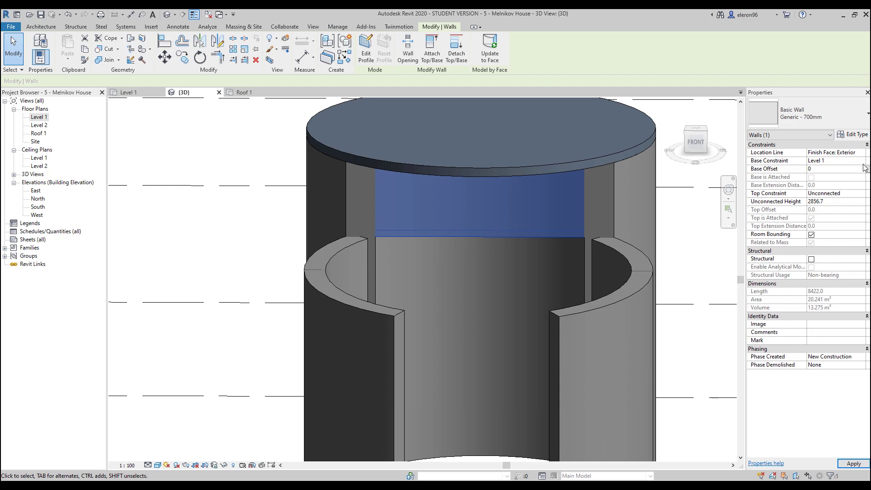
{"action": "left_click", "coordinate": [861, 161]}
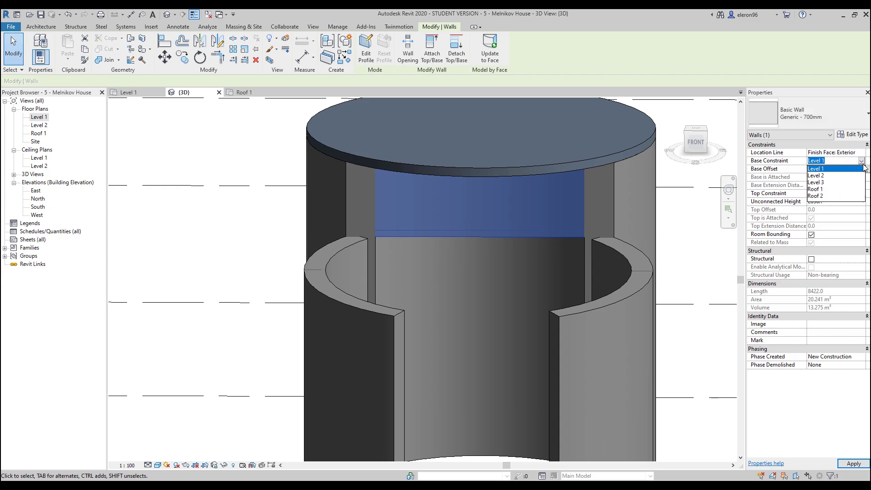
{"action": "left_click", "coordinate": [819, 183]}
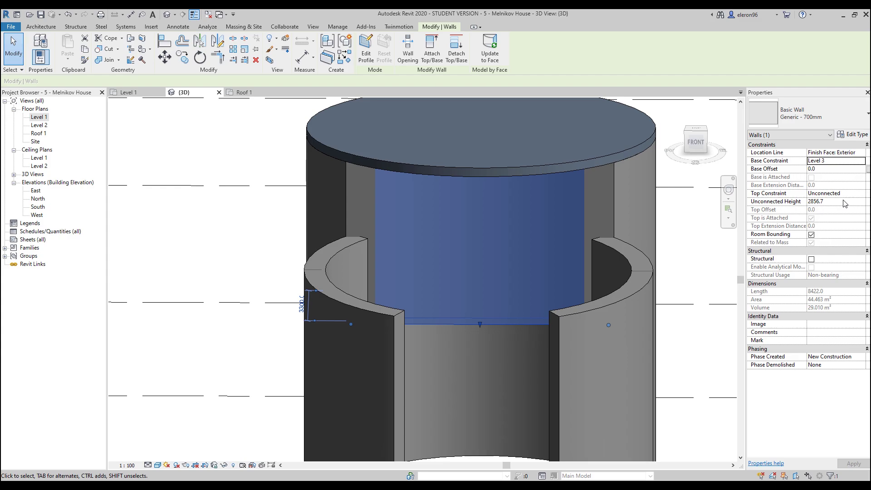
{"action": "left_click", "coordinate": [862, 194]}
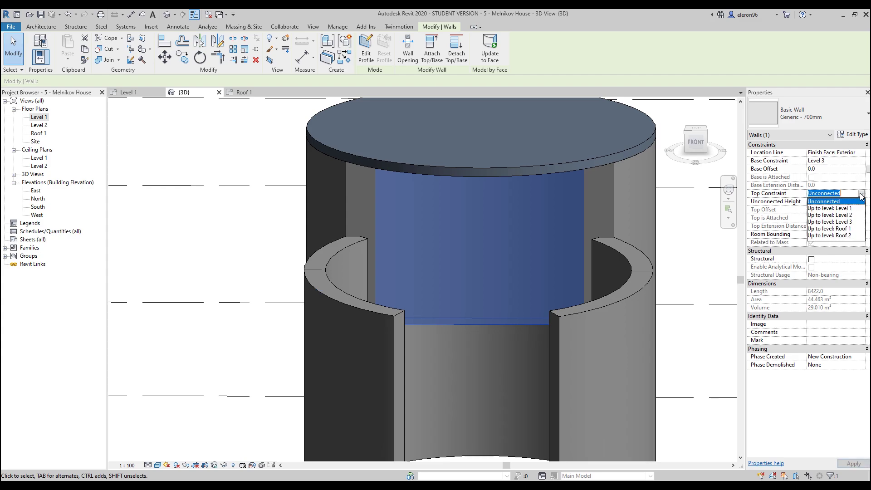
{"action": "left_click", "coordinate": [837, 236]}
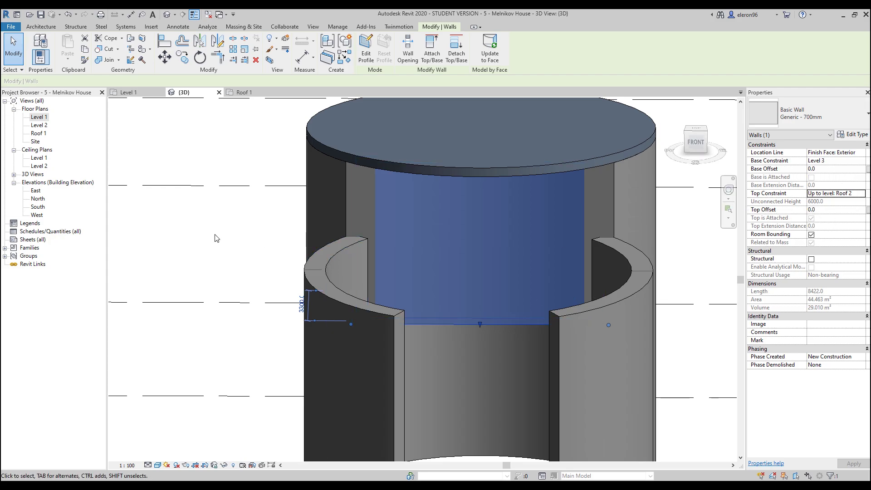
{"action": "left_click", "coordinate": [209, 262]}
{"action": "scroll", "coordinate": [313, 245], "scroll_direction": "down", "scroll_amount": 4}
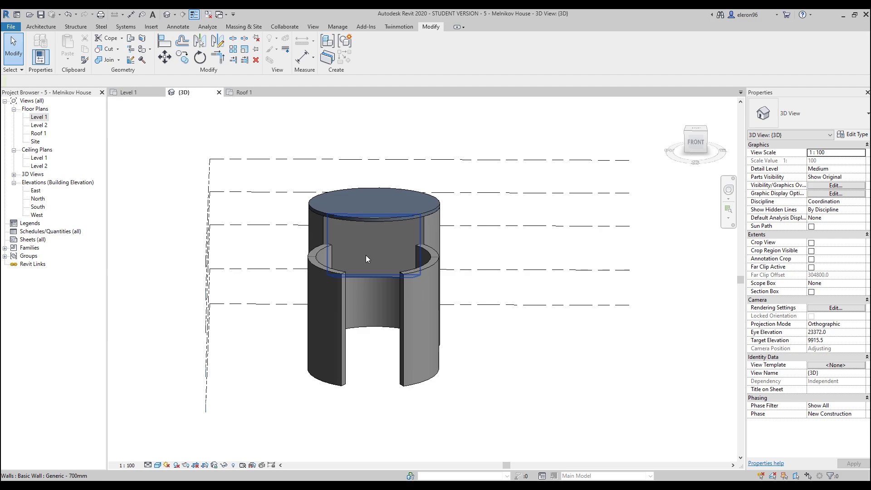
- In the Level 2 plan, trim the two left walls into a clean corner with TR
{"action": "middle_click_drag", "start_coordinate": [367, 259], "coordinate": [274, 287], "text": "shift"}
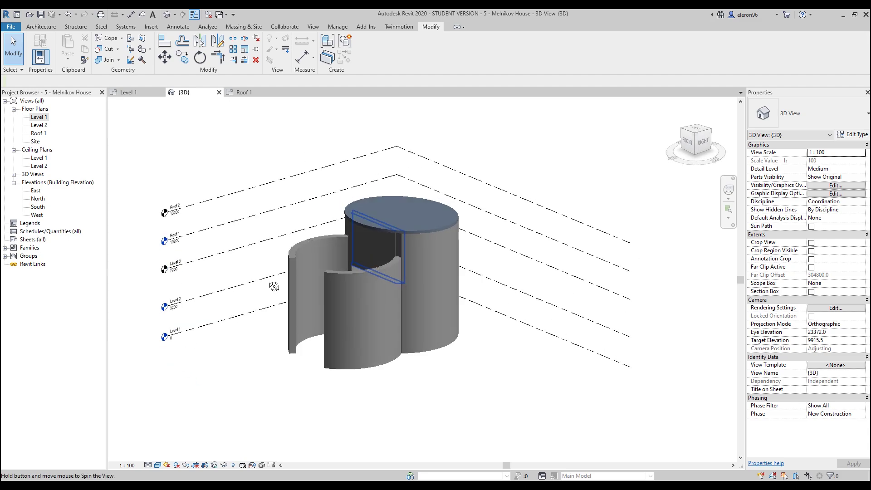
{"action": "scroll", "coordinate": [204, 324], "scroll_direction": "up", "scroll_amount": 4}
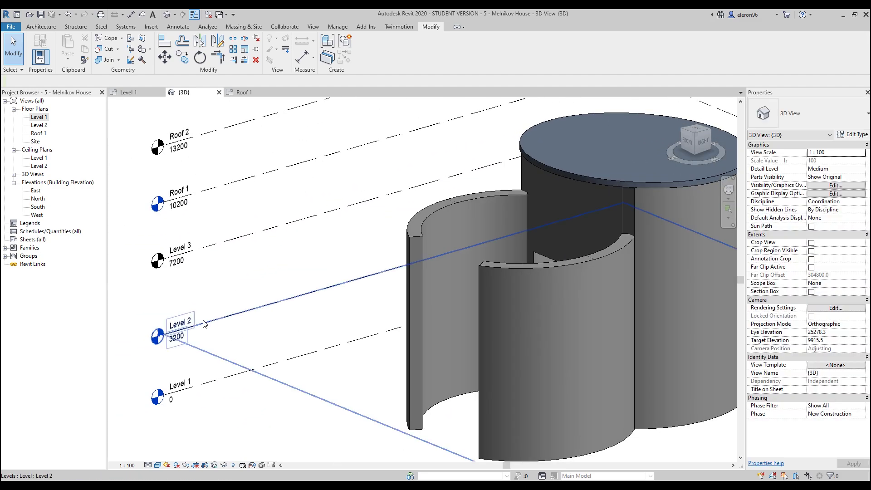
{"action": "double_click", "coordinate": [40, 125]}
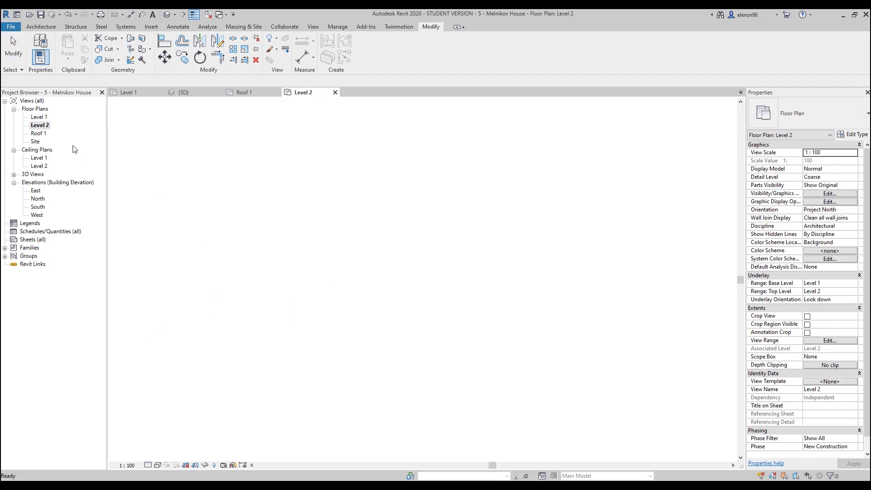
{"action": "scroll", "coordinate": [399, 269], "scroll_direction": "up", "scroll_amount": 2}
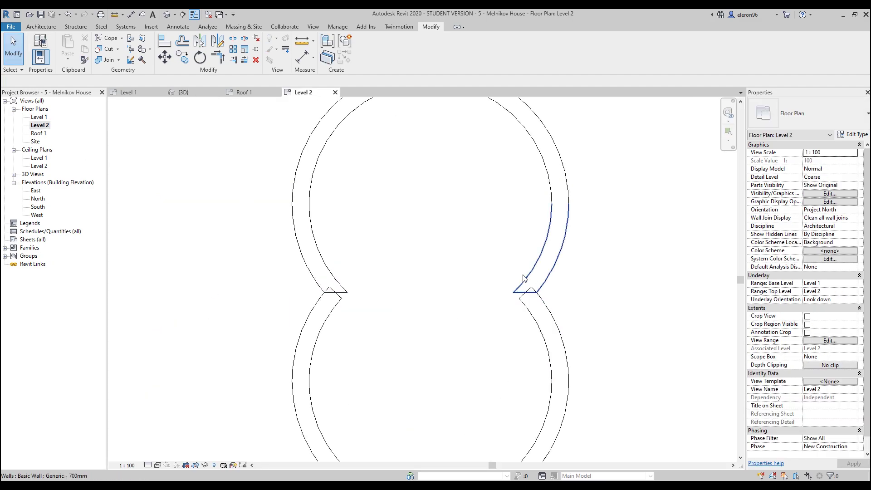
{"action": "scroll", "coordinate": [324, 291], "scroll_direction": "up", "scroll_amount": 2}
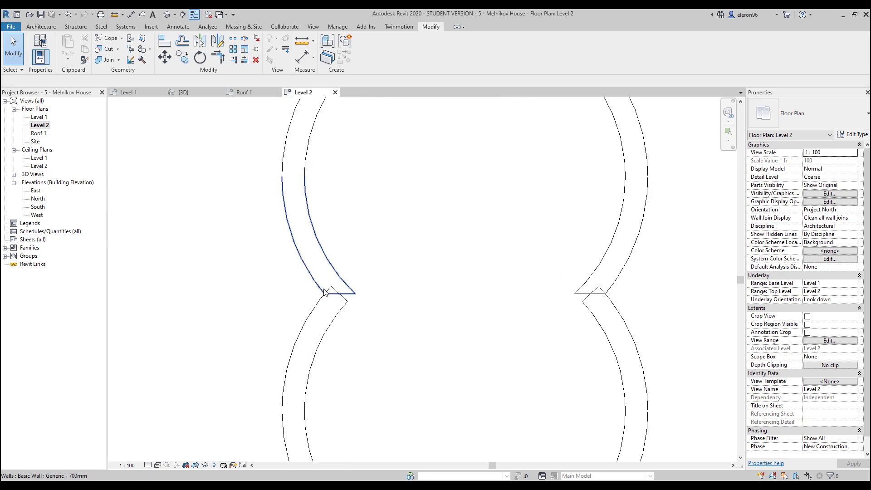
{"action": "key", "text": "t"}
{"action": "key", "text": "r"}
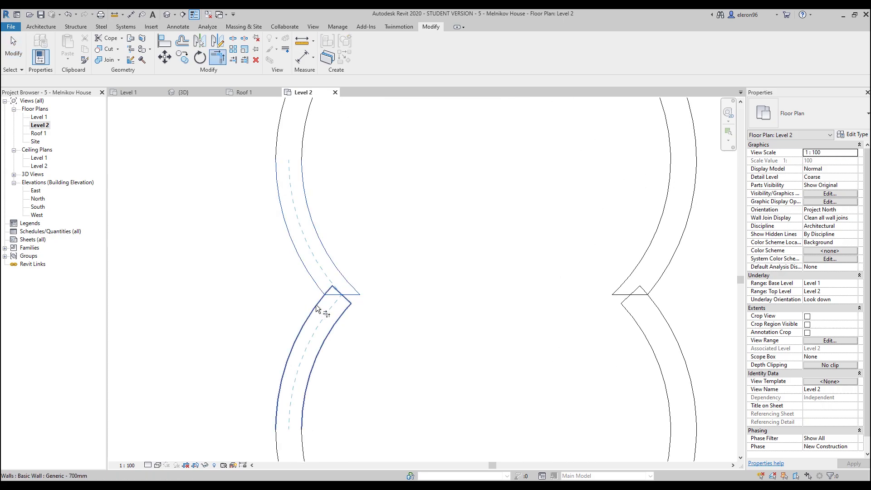
{"action": "left_click", "coordinate": [652, 263]}
{"action": "left_click", "coordinate": [660, 317]}
{"action": "key", "text": "Escape"}
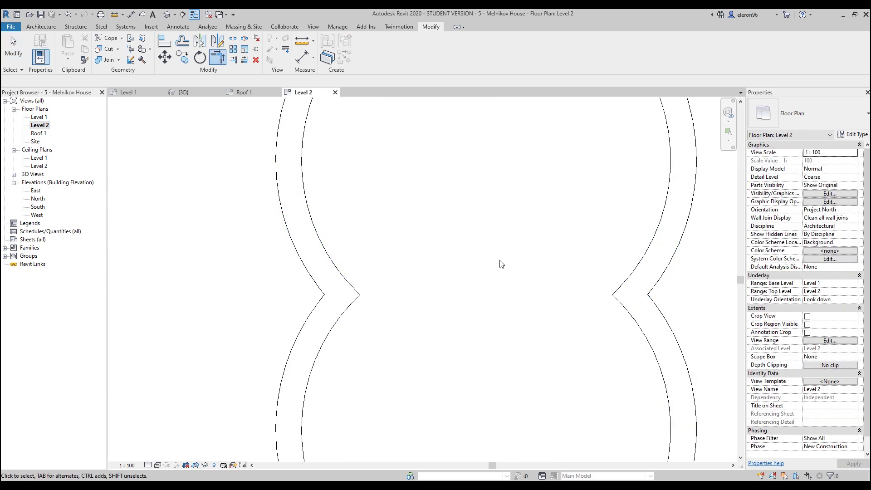
- Check the trimmed wall joins in the default 3D view
{"action": "left_click", "coordinate": [170, 16]}
{"action": "mouse_move", "coordinate": [568, 286]}
{"action": "middle_mouse_down", "text": "shift"}
{"action": "mouse_move", "coordinate": [613, 288]}
{"action": "mouse_move", "coordinate": [550, 282]}
{"action": "middle_mouse_up", "text": "shift"}
{"action": "scroll", "coordinate": [478, 247], "scroll_direction": "up", "scroll_amount": 5}
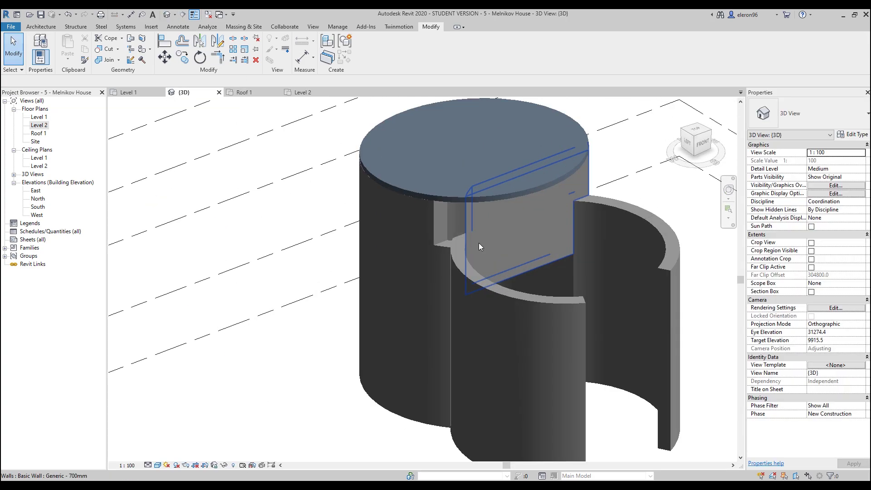
{"action": "middle_click_drag", "start_coordinate": [543, 247], "coordinate": [241, 115], "text": "shift"}
- In the Roof 1 plan, drag the straight bottom wall's left end to the curved wall
{"action": "left_click", "coordinate": [244, 92]}
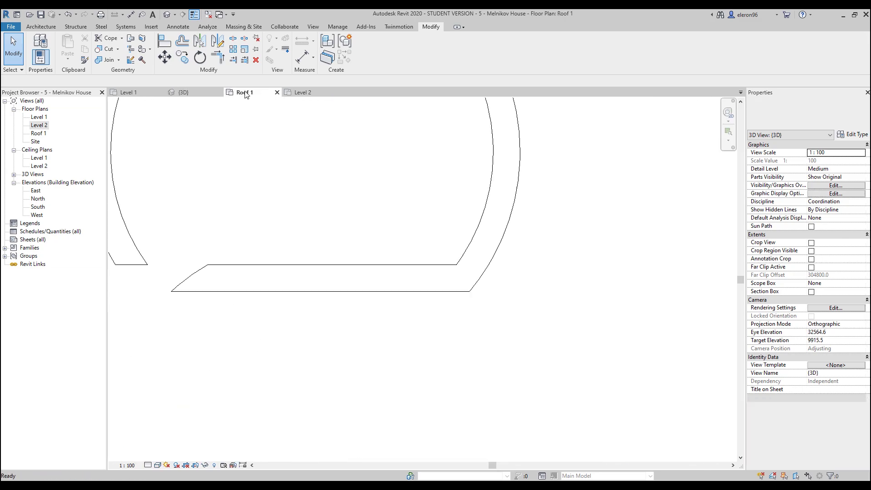
{"action": "scroll", "coordinate": [232, 213], "scroll_direction": "up", "scroll_amount": 3}
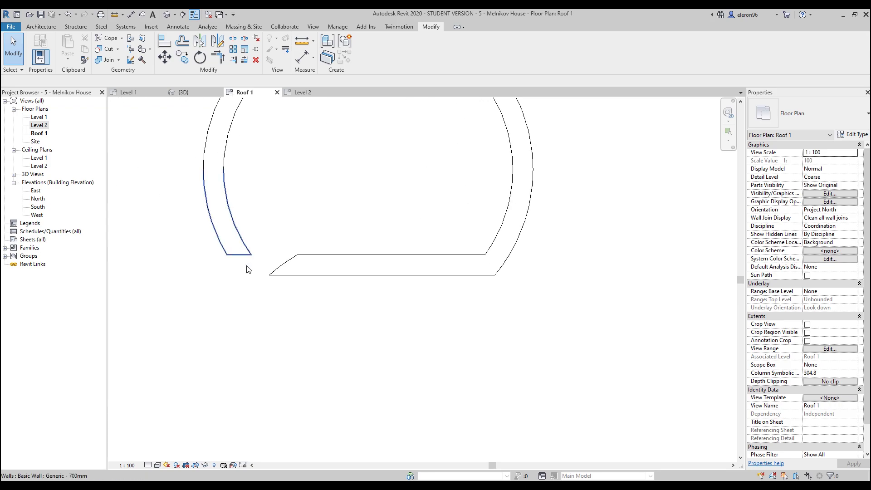
{"action": "left_click", "coordinate": [302, 266]}
{"action": "left_click_drag", "start_coordinate": [265, 276], "coordinate": [241, 276]}
{"action": "left_click", "coordinate": [324, 223]}
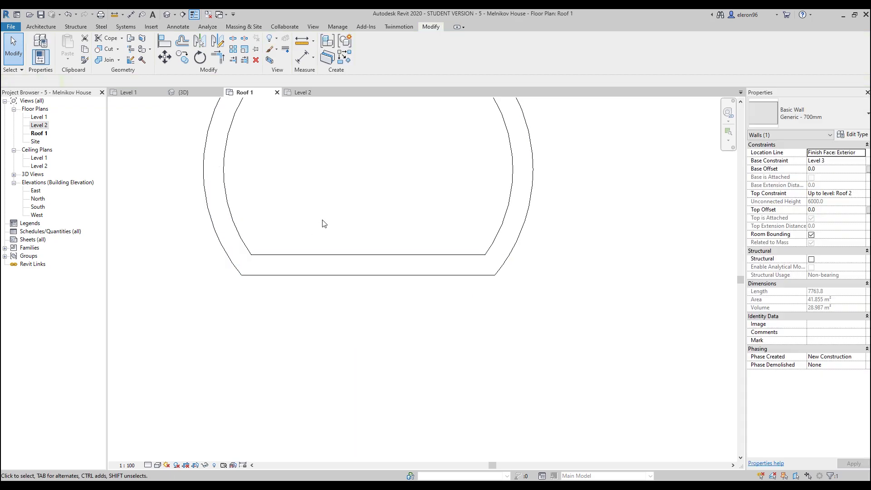
- Check the roof wall join in 3D, then zoom out on the Level 2 plan
{"action": "left_click", "coordinate": [184, 92]}
{"action": "middle_click_drag", "start_coordinate": [417, 286], "coordinate": [435, 278], "text": "shift"}
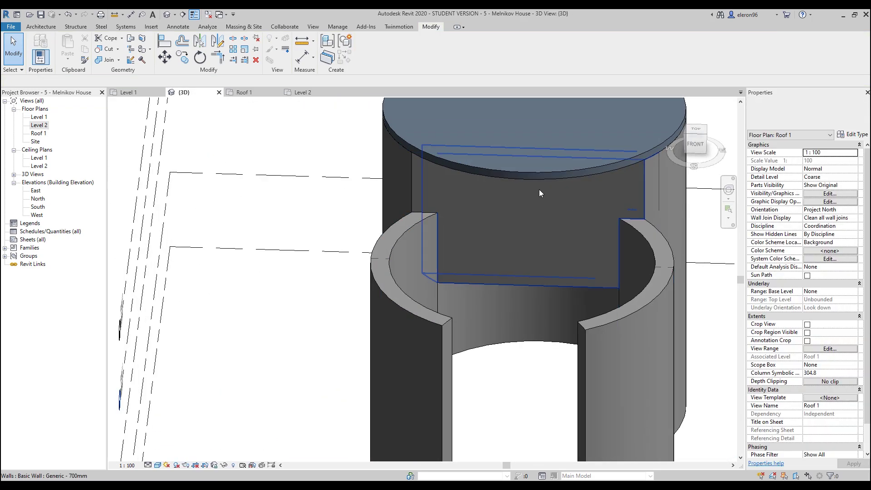
{"action": "left_click", "coordinate": [300, 93]}
{"action": "scroll", "coordinate": [352, 233], "scroll_direction": "down", "scroll_amount": 4}
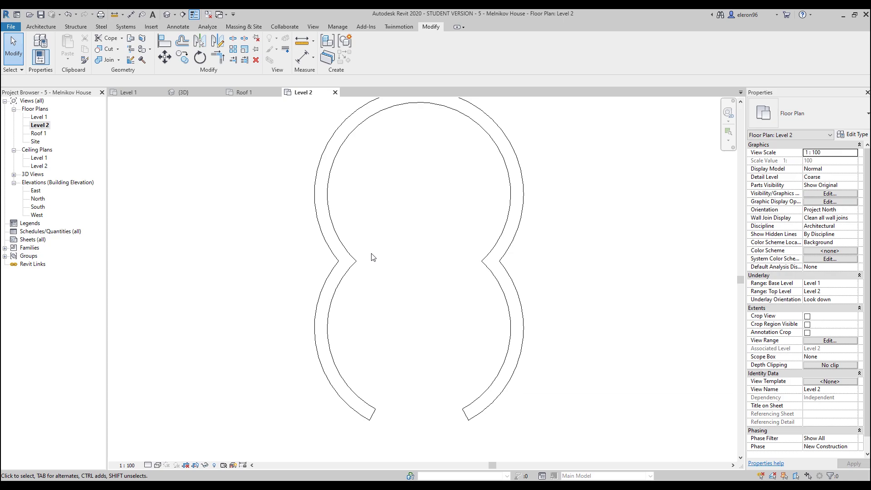
{"action": "scroll", "coordinate": [372, 257], "scroll_direction": "up", "scroll_amount": 3}
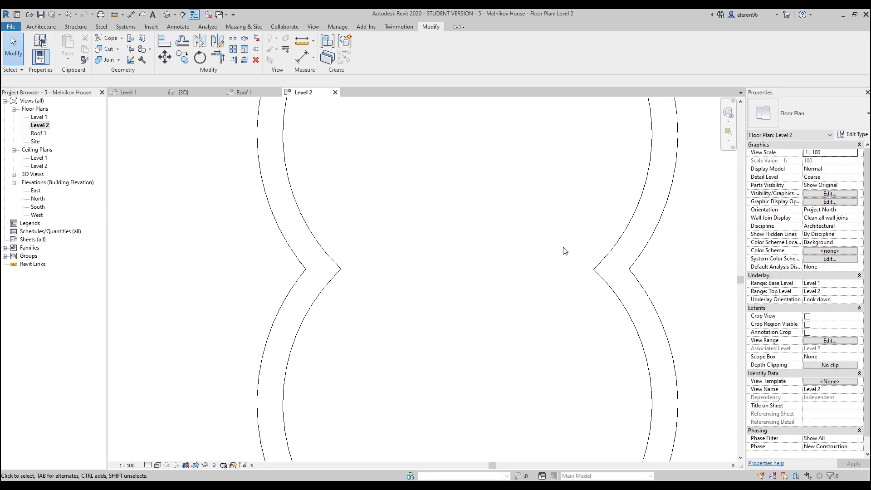
{"action": "scroll", "coordinate": [500, 258], "scroll_direction": "down", "scroll_amount": 2}
{"action": "scroll", "coordinate": [542, 266], "scroll_direction": "up", "scroll_amount": 1}
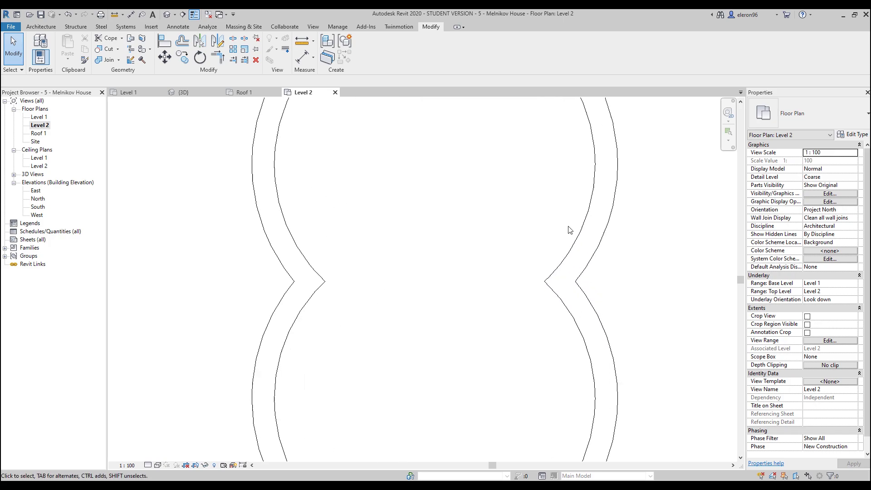
- Start the Wall tool (WA) with the Generic - 150mm wall type
{"action": "left_click", "coordinate": [48, 28]}
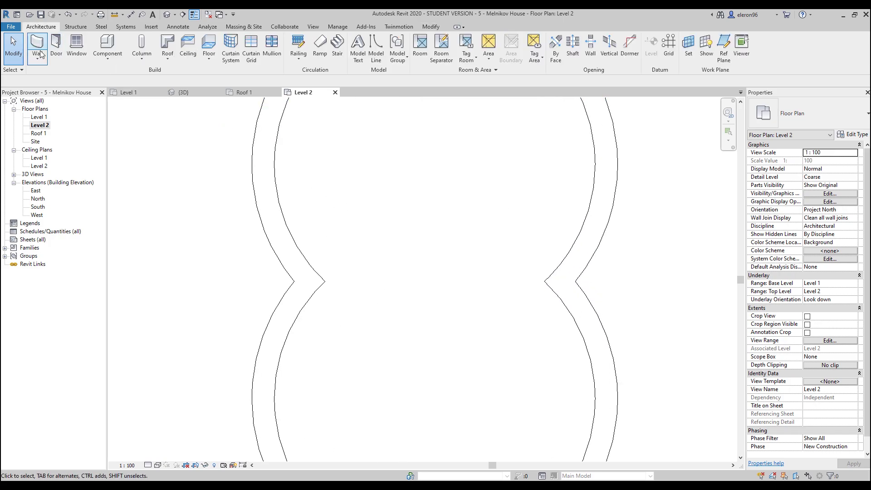
{"action": "key", "text": "w"}
{"action": "key", "text": "a"}
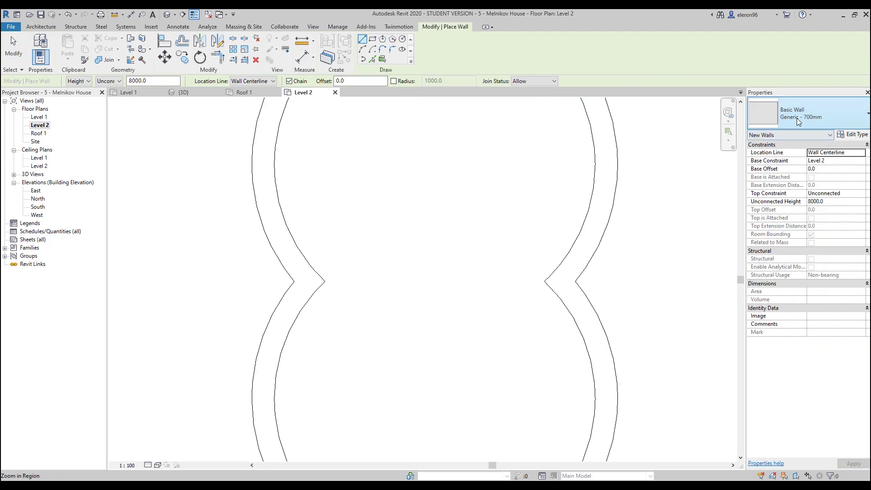
{"action": "left_click", "coordinate": [808, 115]}
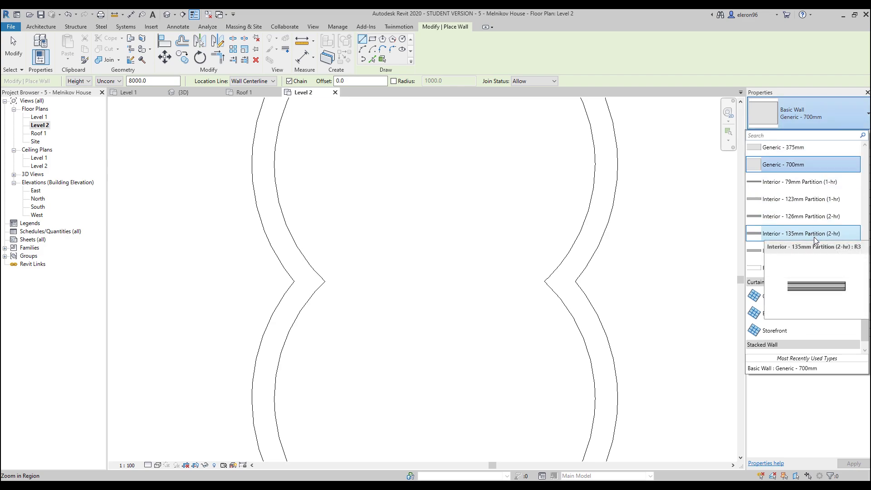
{"action": "scroll", "coordinate": [816, 239], "scroll_direction": "up", "scroll_amount": 3}
{"action": "scroll", "coordinate": [825, 195], "scroll_direction": "up", "scroll_amount": 1}
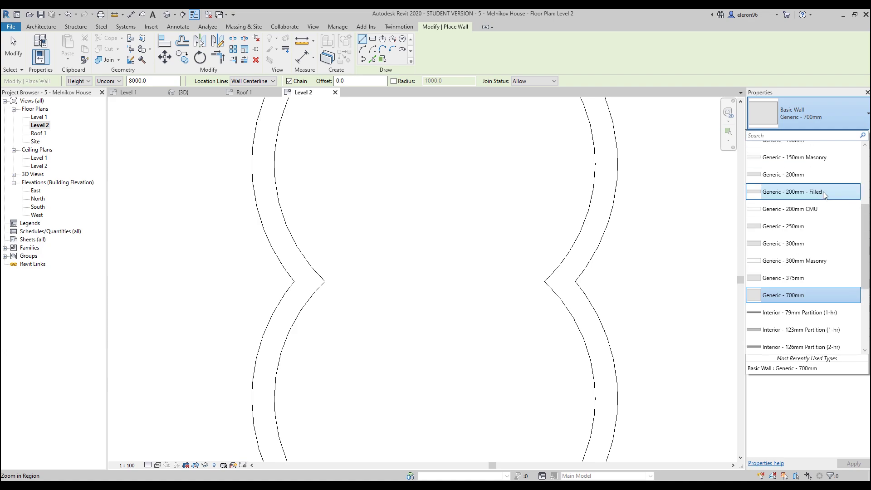
{"action": "scroll", "coordinate": [814, 195], "scroll_direction": "up", "scroll_amount": 1}
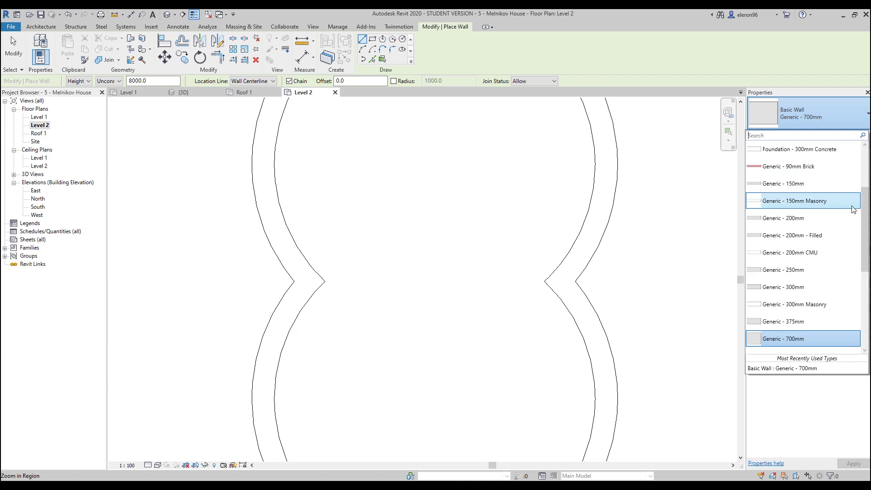
{"action": "left_click", "coordinate": [808, 189]}
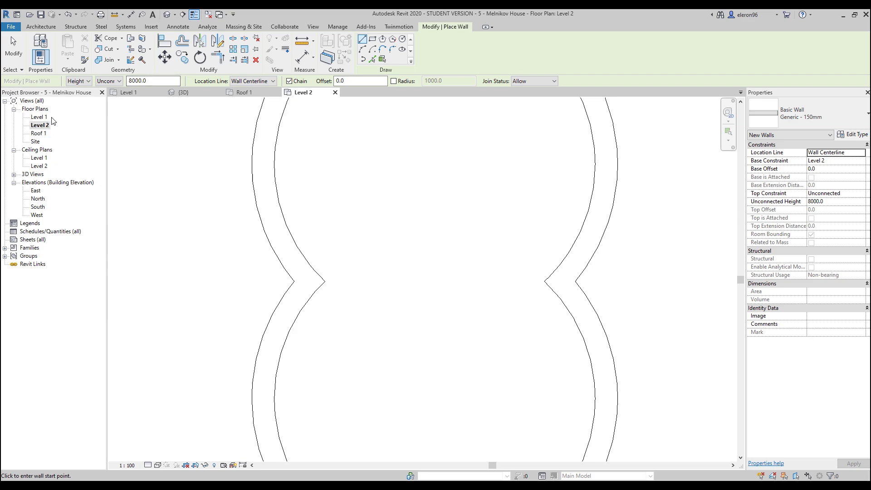
- Set the wall Height to Level 3 and Location Line to Finish Face: Exterior
{"action": "left_click", "coordinate": [109, 80]}
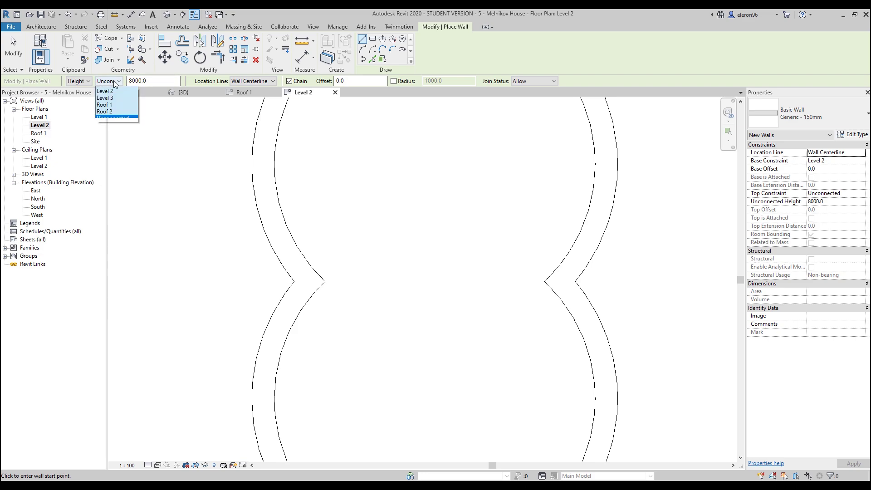
{"action": "left_click", "coordinate": [118, 104]}
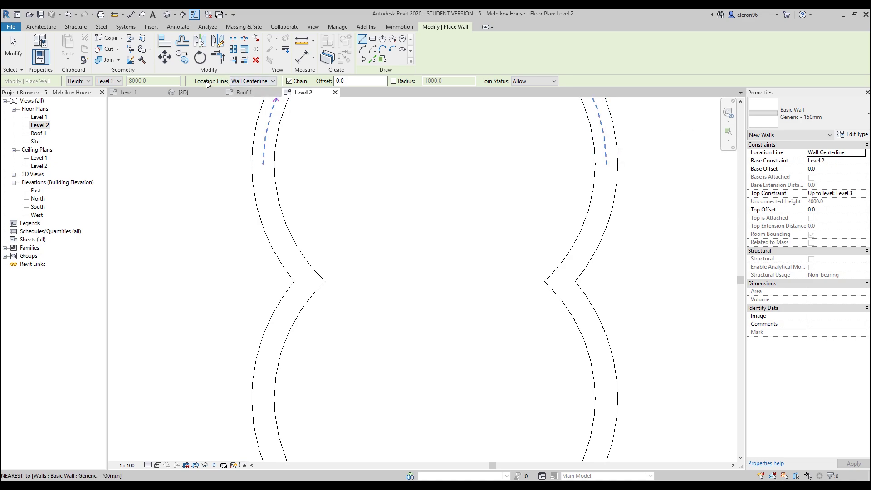
{"action": "left_click", "coordinate": [264, 82]}
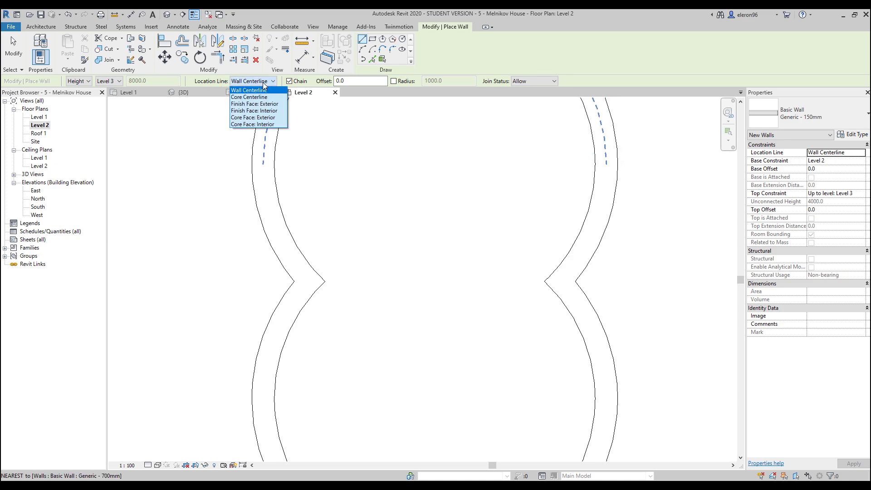
{"action": "left_click", "coordinate": [273, 105]}
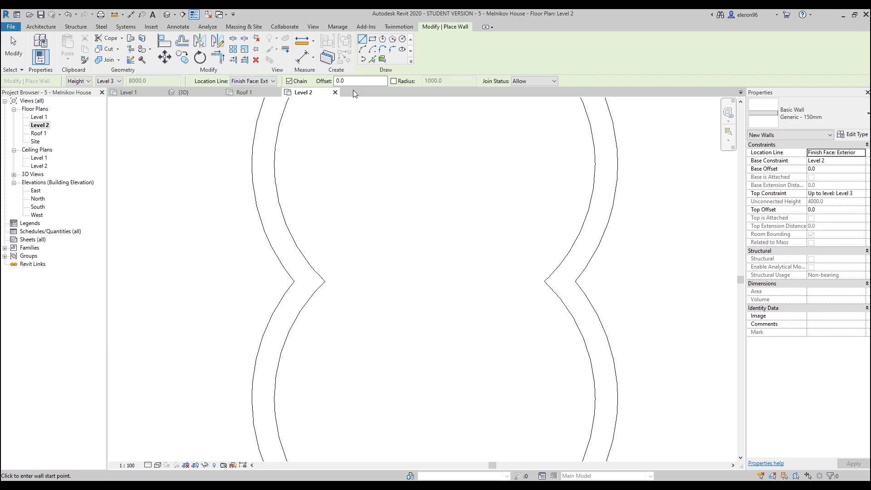
- Try an arc between the two inner corners as a wall, then as a model line, cancelling both
{"action": "left_click", "coordinate": [362, 50]}
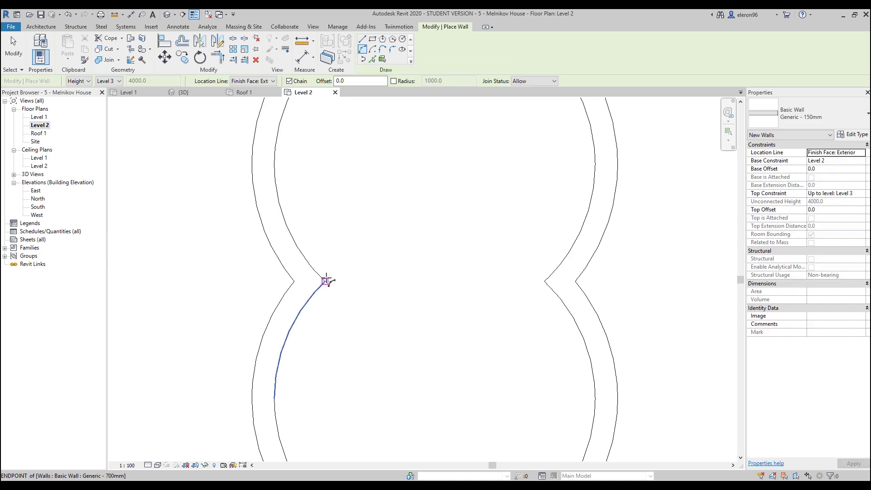
{"action": "left_click", "coordinate": [326, 281]}
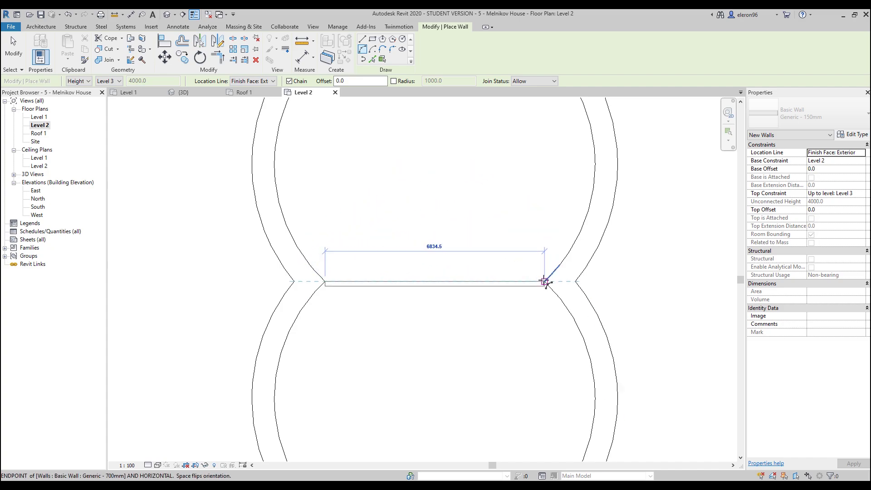
{"action": "left_click", "coordinate": [545, 282]}
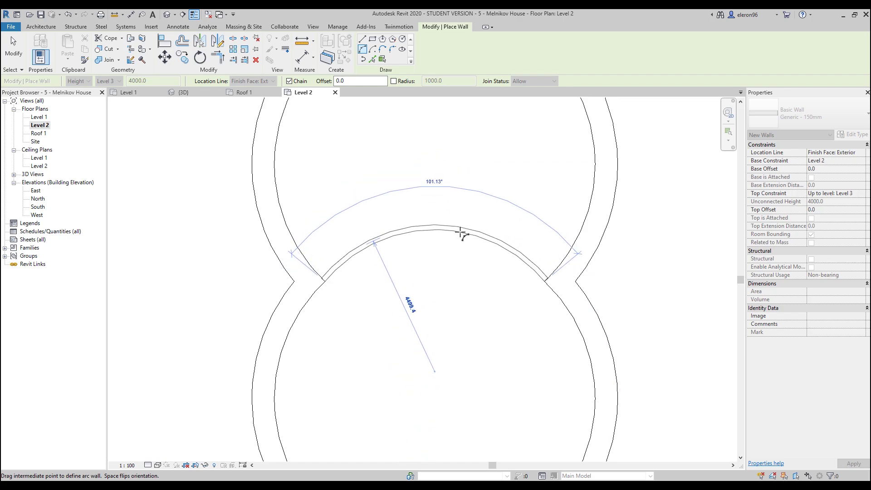
{"action": "key", "text": "Escape"}
{"action": "key", "text": "Escape"}
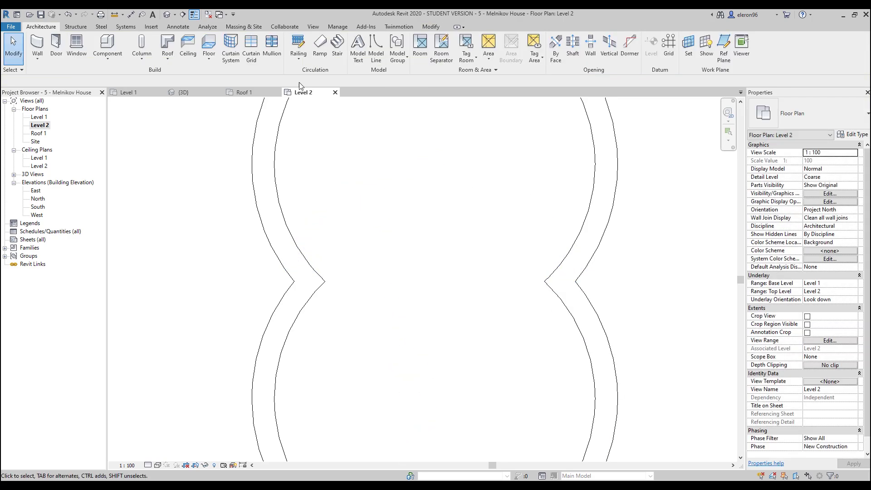
{"action": "left_click", "coordinate": [376, 45]}
{"action": "left_click", "coordinate": [362, 50]}
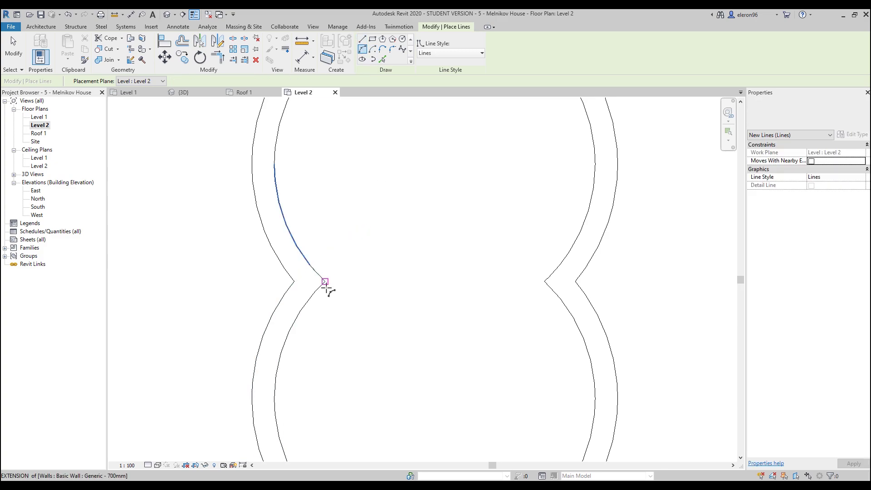
{"action": "left_click", "coordinate": [325, 281]}
{"action": "left_click", "coordinate": [544, 282]}
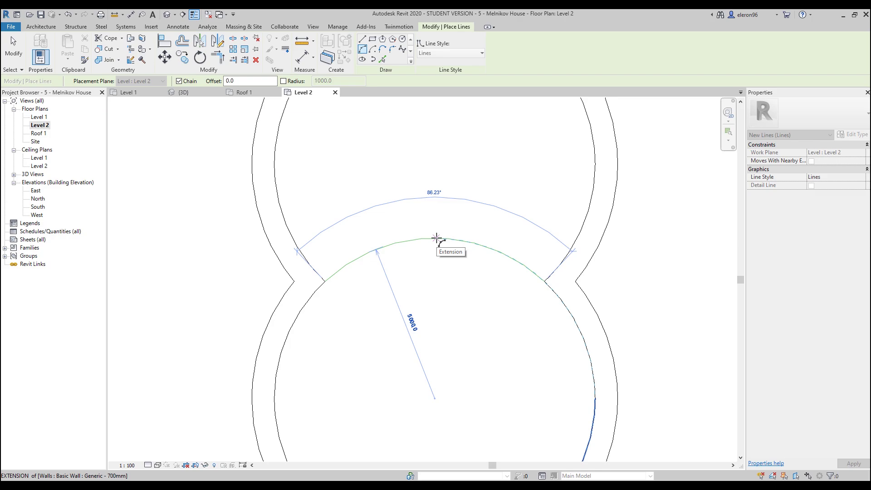
{"action": "key", "text": "Escape"}
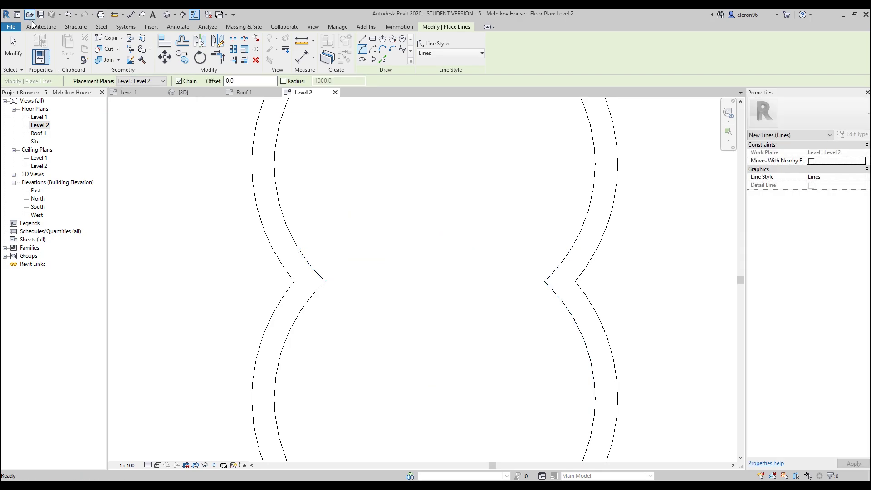
- Draw a Start-End-Radius arc wall between the two inner corners with radius 5000
{"action": "left_click", "coordinate": [41, 26]}
{"action": "key", "text": "w"}
{"action": "key", "text": "a"}
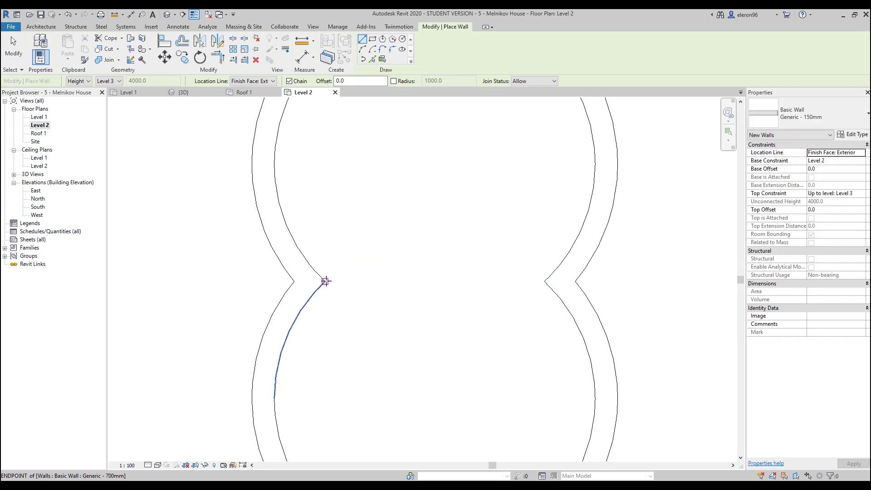
{"action": "left_click", "coordinate": [362, 50]}
{"action": "left_click", "coordinate": [324, 282]}
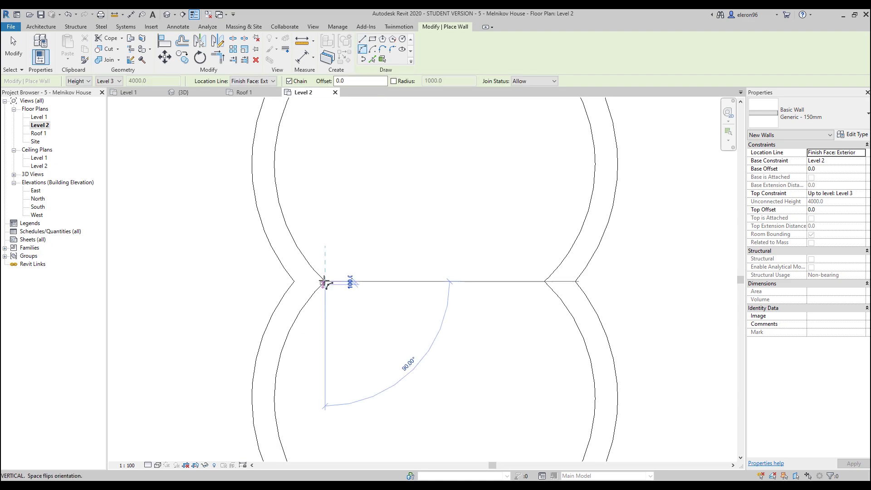
{"action": "left_click", "coordinate": [545, 282]}
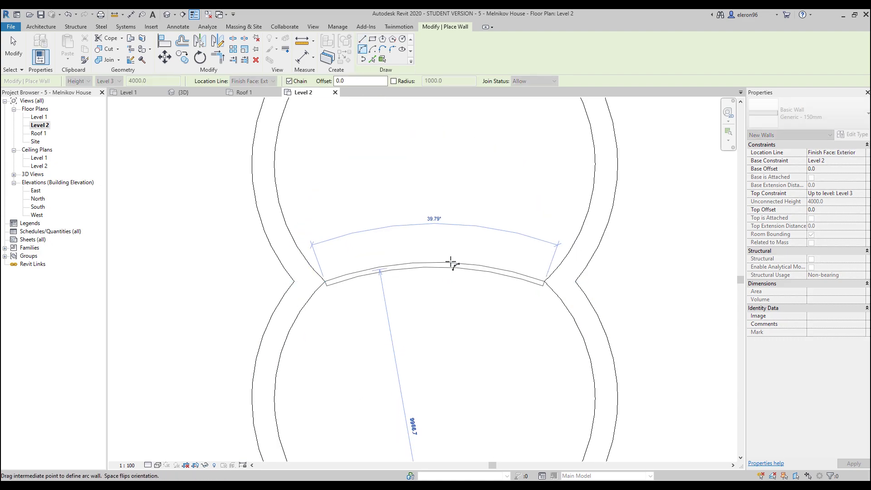
{"action": "type", "text": "5"}
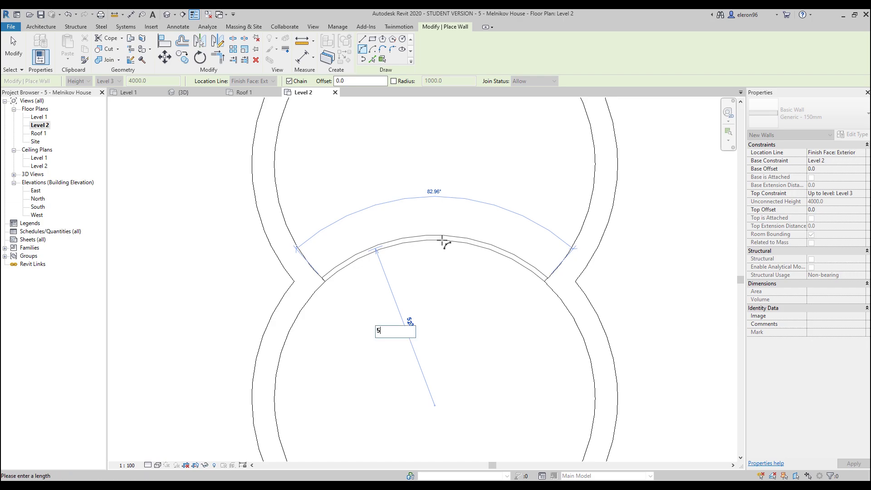
{"action": "type", "text": "000"}
{"action": "key", "text": "Return"}
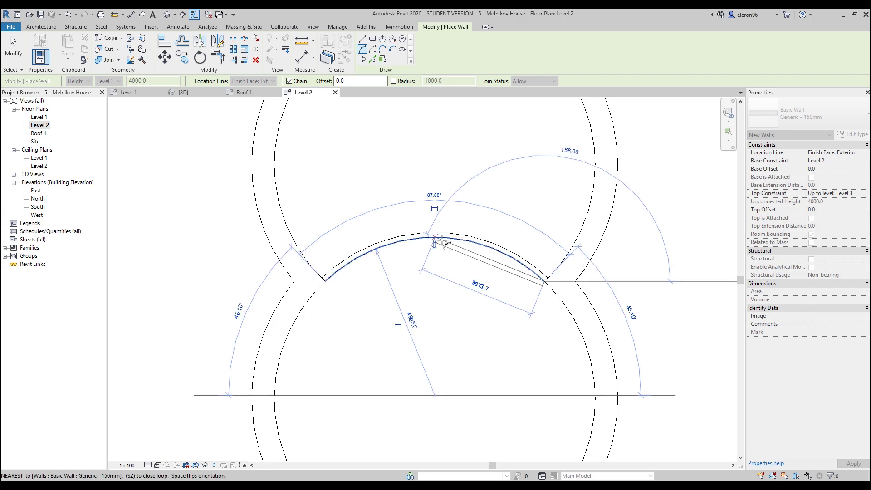
{"action": "key", "text": "Escape"}
{"action": "key", "text": "Escape"}
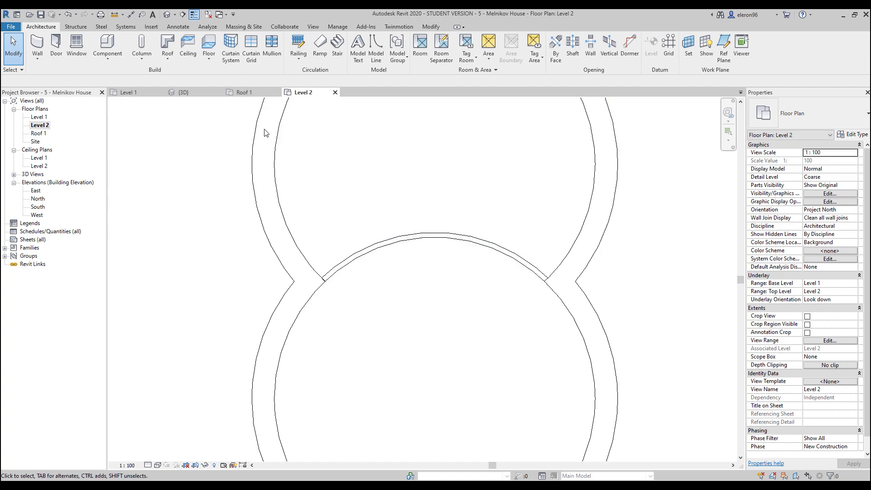
- Switch to the {3D} view and orbit until the model's underside is visible
{"action": "left_click", "coordinate": [183, 92]}
{"action": "middle_click_drag", "start_coordinate": [403, 227], "coordinate": [446, 321], "text": "shift"}
{"action": "middle_click_drag", "start_coordinate": [526, 345], "coordinate": [308, 324], "text": "shift"}
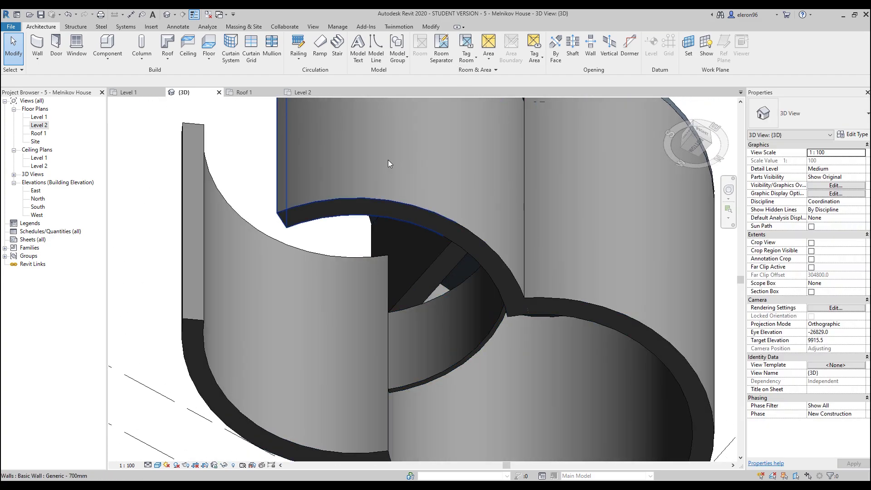
{"action": "middle_click_drag", "start_coordinate": [451, 323], "coordinate": [286, 255], "text": "shift"}
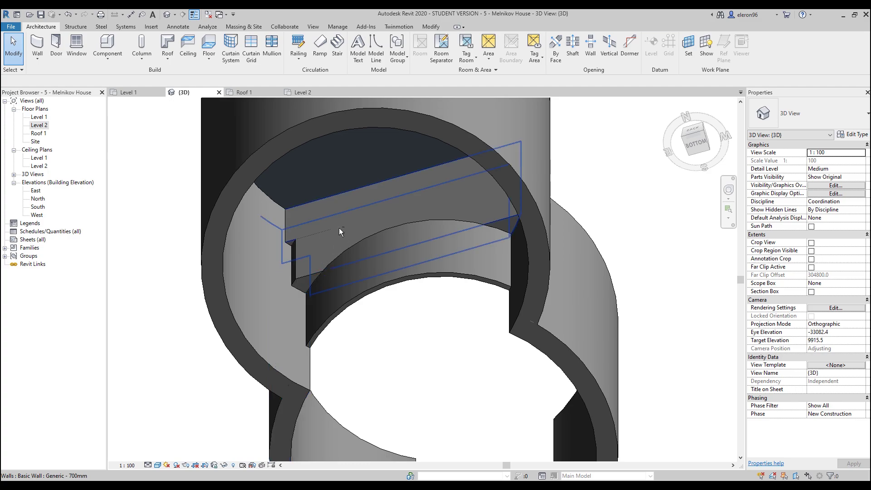
{"action": "middle_click_drag", "start_coordinate": [338, 231], "coordinate": [363, 249], "text": "shift"}
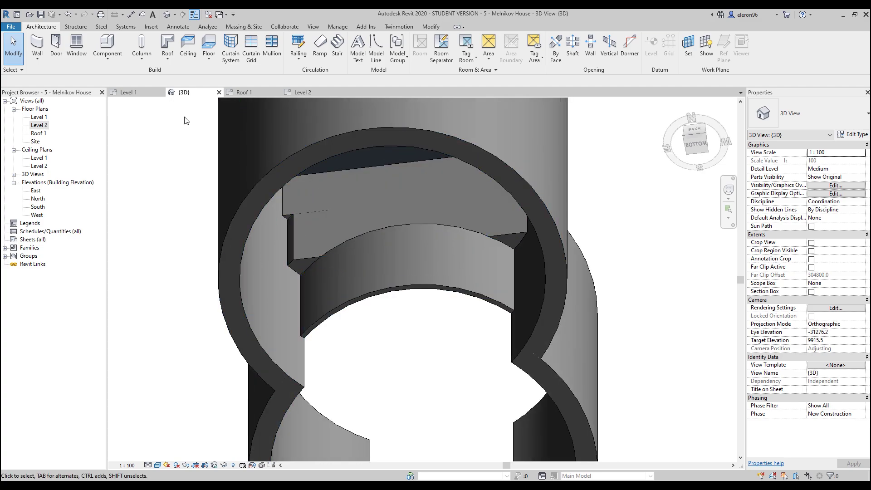
- Create and open a new floor plan view for Level 3
{"action": "left_click", "coordinate": [336, 27]}
{"action": "left_click", "coordinate": [313, 27]}
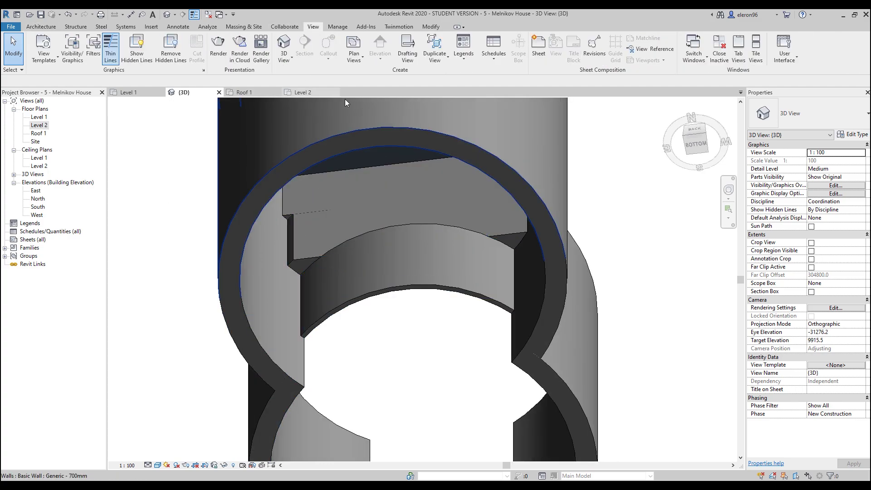
{"action": "left_click", "coordinate": [355, 55]}
{"action": "left_click", "coordinate": [376, 73]}
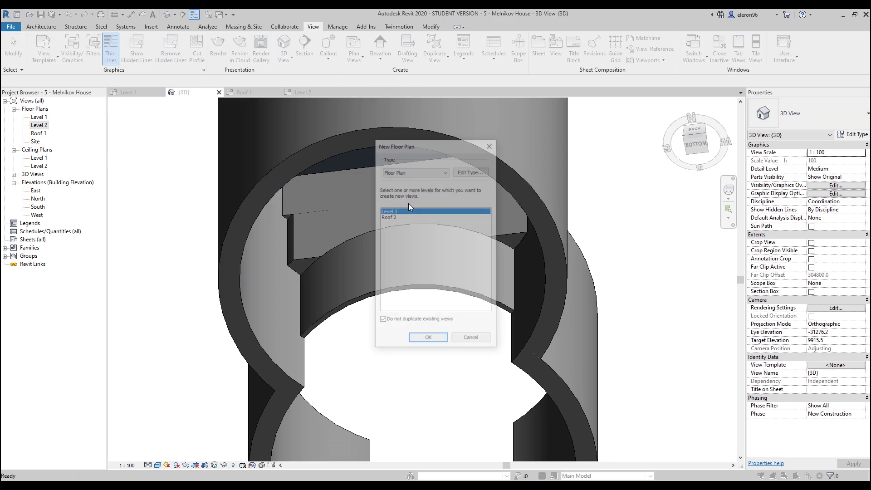
{"action": "left_click", "coordinate": [414, 340]}
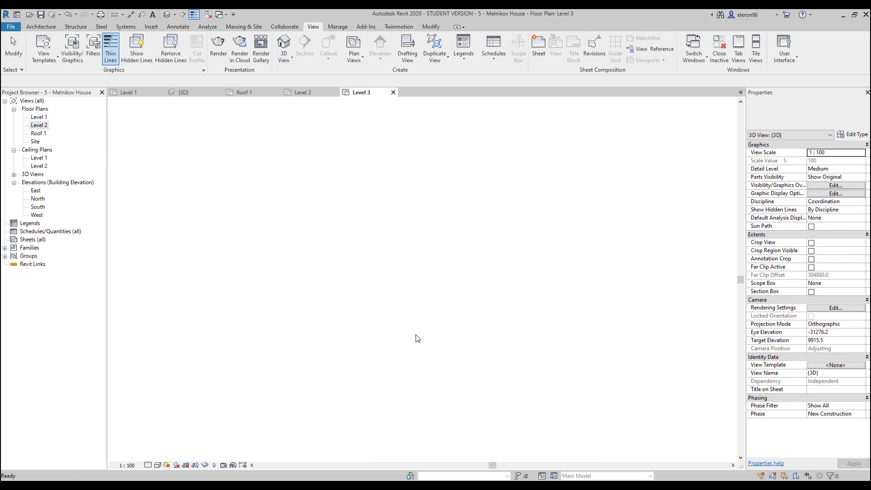
{"action": "scroll", "coordinate": [384, 295], "scroll_direction": "up", "scroll_amount": 5}
{"action": "scroll", "coordinate": [295, 298], "scroll_direction": "up", "scroll_amount": 2}
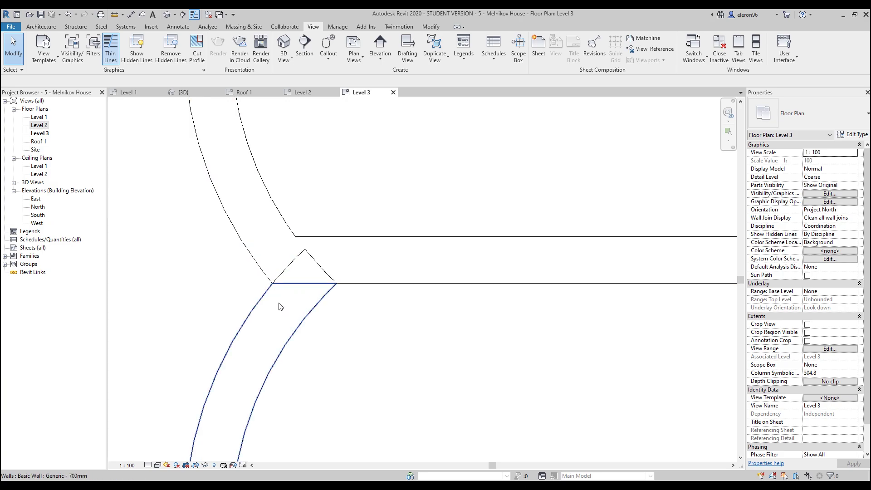
- Start Align (AL) on the wall junction, cancel it, and orbit the 3D view from below
{"action": "key", "text": "a"}
{"action": "key", "text": "l"}
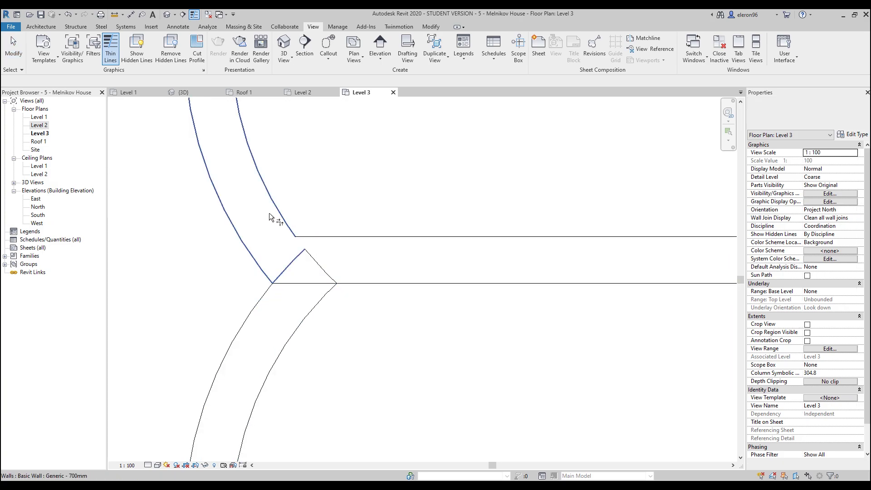
{"action": "key", "text": "Escape"}
{"action": "left_click", "coordinate": [184, 92]}
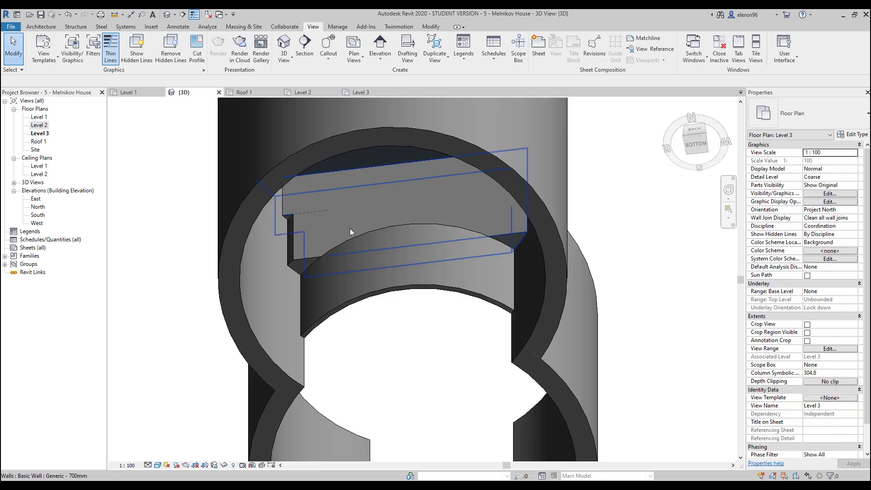
{"action": "middle_click_drag", "start_coordinate": [350, 228], "coordinate": [290, 227], "text": "shift"}
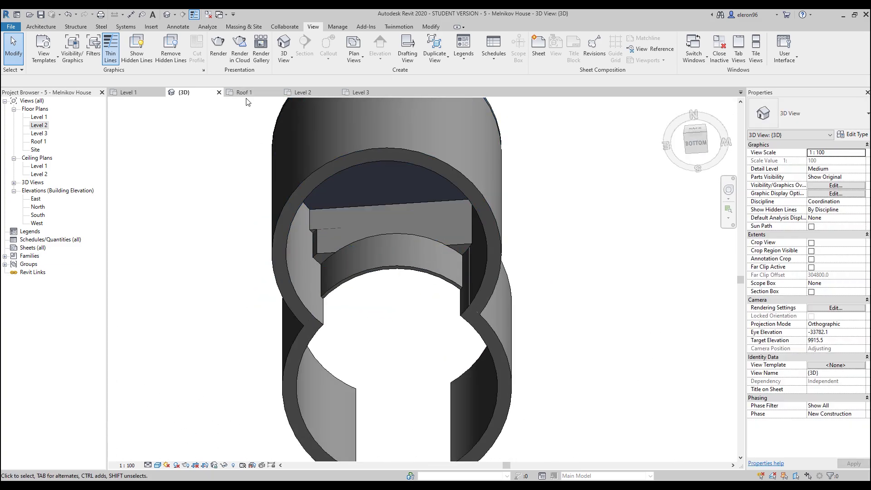
- In the Level 3 plan, extend the straight connecting wall's end into the curved wall
{"action": "left_click", "coordinate": [367, 94]}
{"action": "scroll", "coordinate": [341, 252], "scroll_direction": "down", "scroll_amount": 5}
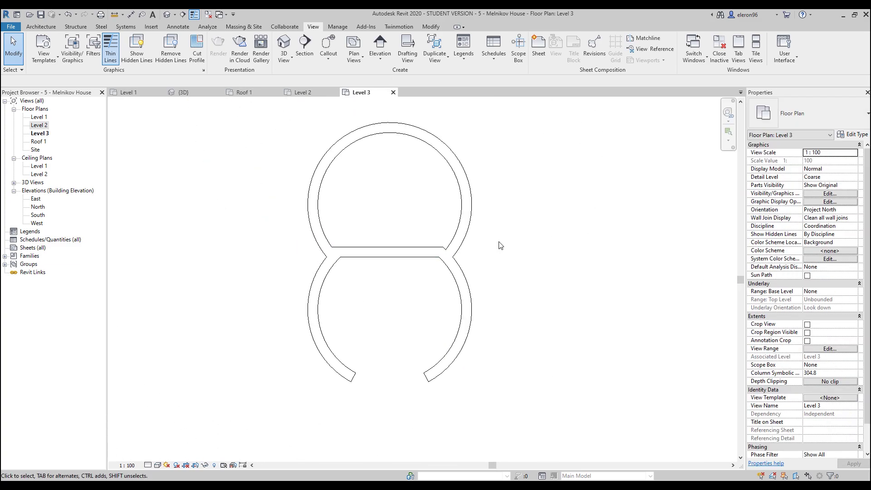
{"action": "scroll", "coordinate": [407, 287], "scroll_direction": "up", "scroll_amount": 5}
{"action": "scroll", "coordinate": [407, 288], "scroll_direction": "down", "scroll_amount": 4}
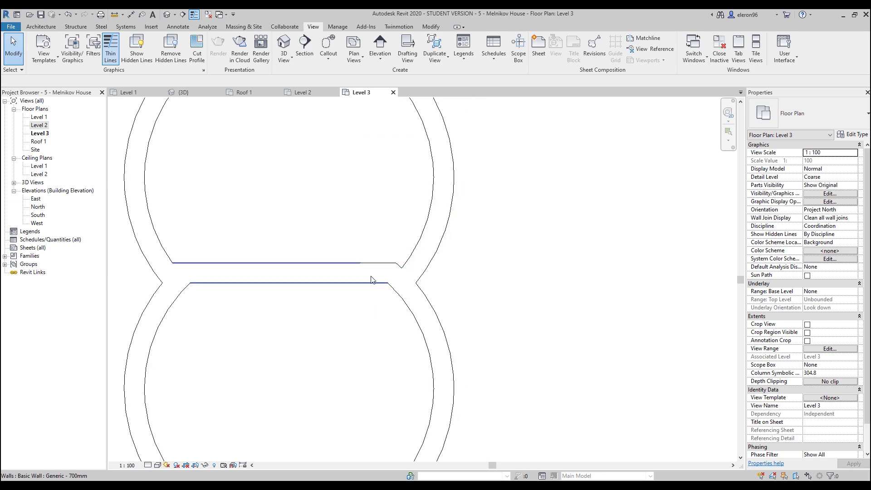
{"action": "left_click", "coordinate": [396, 261]}
{"action": "scroll", "coordinate": [396, 260], "scroll_direction": "up", "scroll_amount": 3}
{"action": "left_click_drag", "start_coordinate": [387, 307], "coordinate": [438, 301]}
{"action": "left_click", "coordinate": [513, 295]}
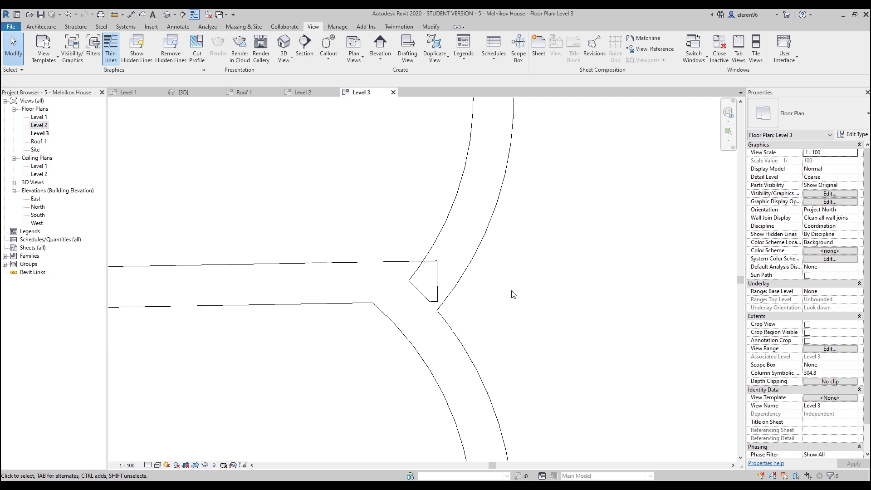
- Trim/Extend to Corner (TR) the curved wall with the straight wall
{"action": "key", "text": "t"}
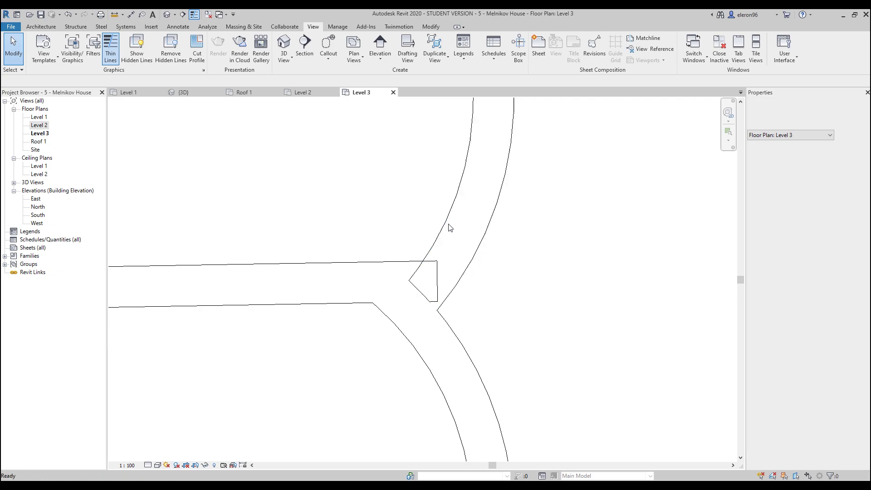
{"action": "left_click", "coordinate": [448, 233]}
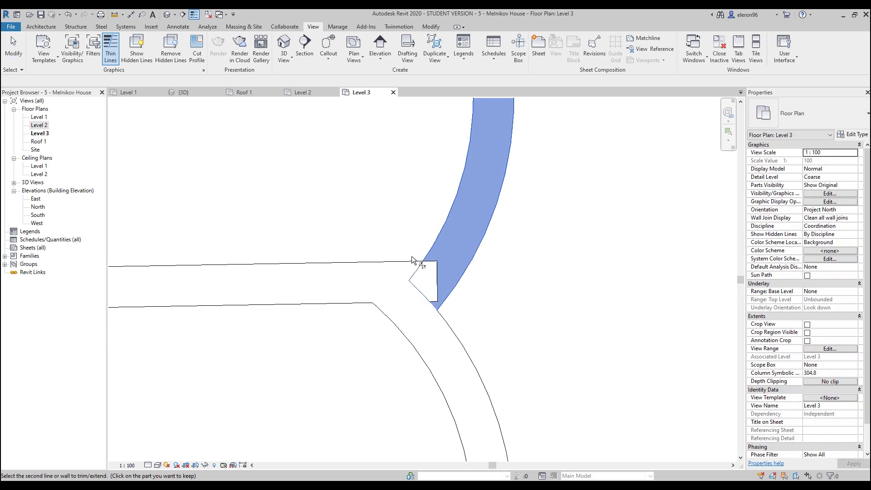
{"action": "left_click", "coordinate": [360, 273]}
{"action": "scroll", "coordinate": [506, 255], "scroll_direction": "down", "scroll_amount": 2}
{"action": "scroll", "coordinate": [513, 256], "scroll_direction": "up", "scroll_amount": 3}
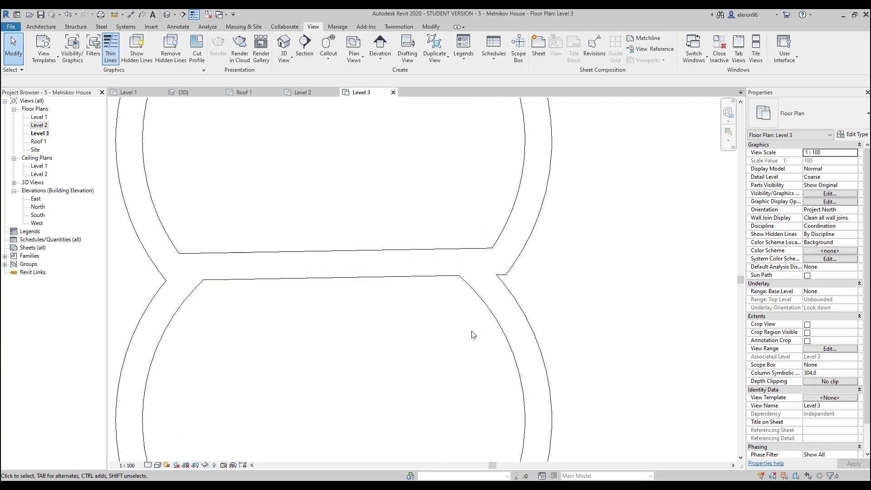
- Pull the straight wall's end back from the curve and snap it to the horizontal line
{"action": "left_click", "coordinate": [521, 255]}
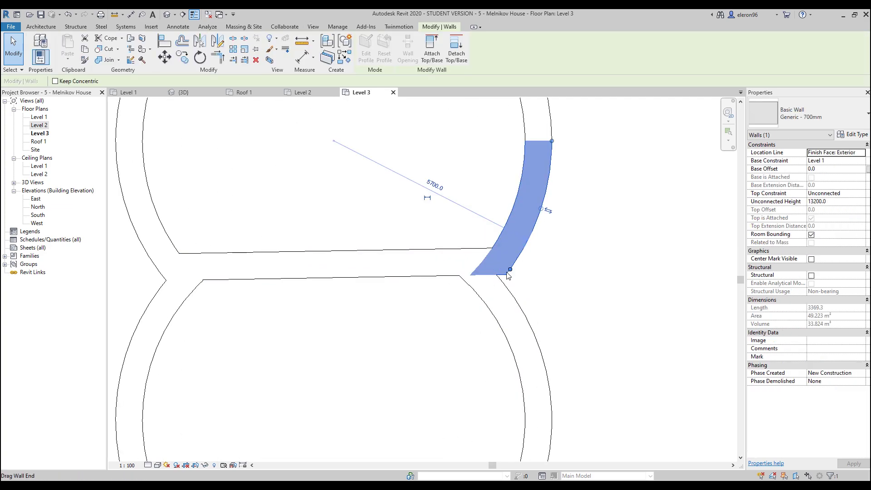
{"action": "left_click", "coordinate": [571, 260]}
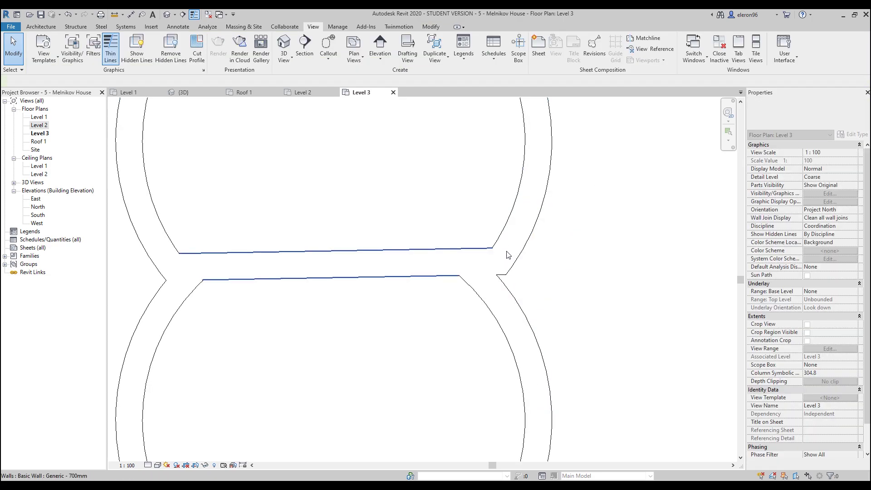
{"action": "left_click", "coordinate": [499, 268]}
{"action": "left_click_drag", "start_coordinate": [416, 264], "coordinate": [412, 251]}
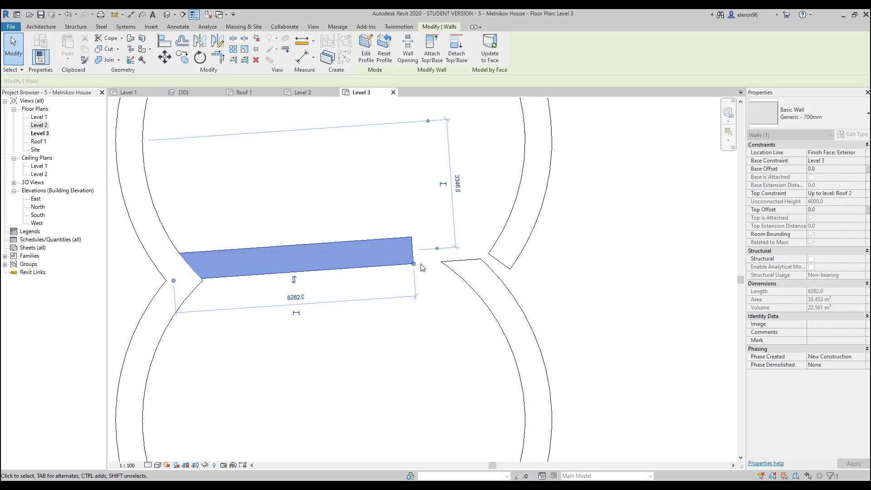
{"action": "key", "text": "r"}
{"action": "key", "text": "s"}
{"action": "left_click", "coordinate": [174, 280]}
{"action": "left_click", "coordinate": [410, 279]}
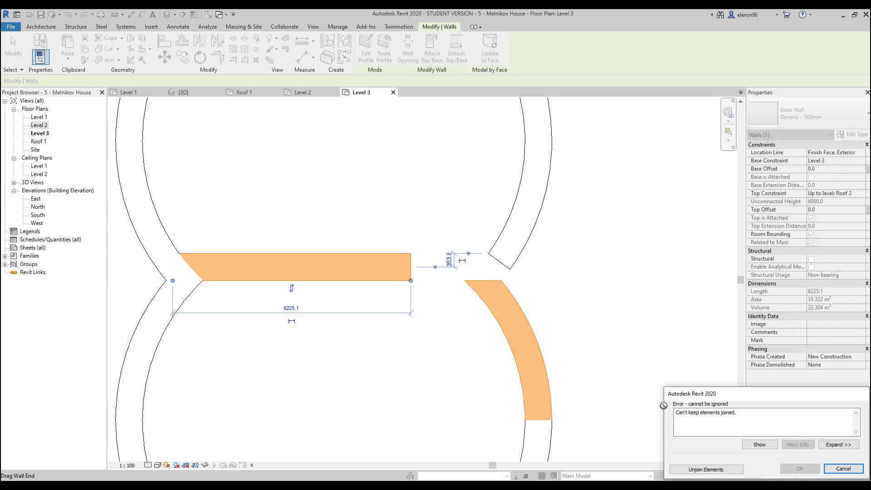
- Unjoin the walls to clear the error, then undo back to the joined walls
{"action": "left_click", "coordinate": [707, 469]}
{"action": "key", "text": "Escape"}
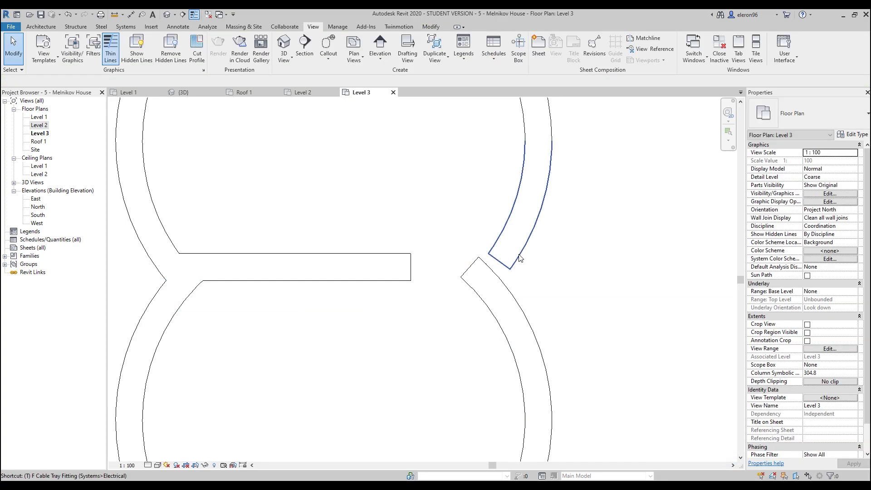
{"action": "key", "text": "ctrl+z"}
{"action": "key", "text": "ctrl+z"}
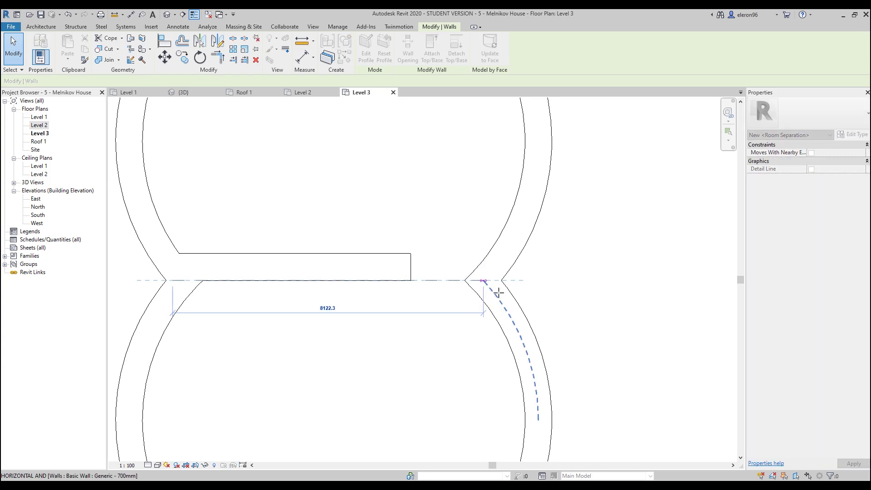
{"action": "key", "text": "Escape"}
{"action": "key", "text": "Escape"}
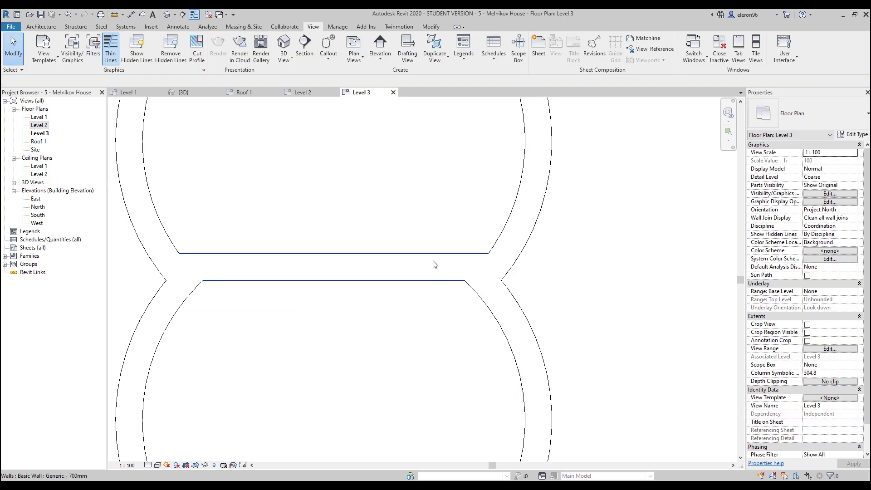
{"action": "left_click", "coordinate": [211, 93]}
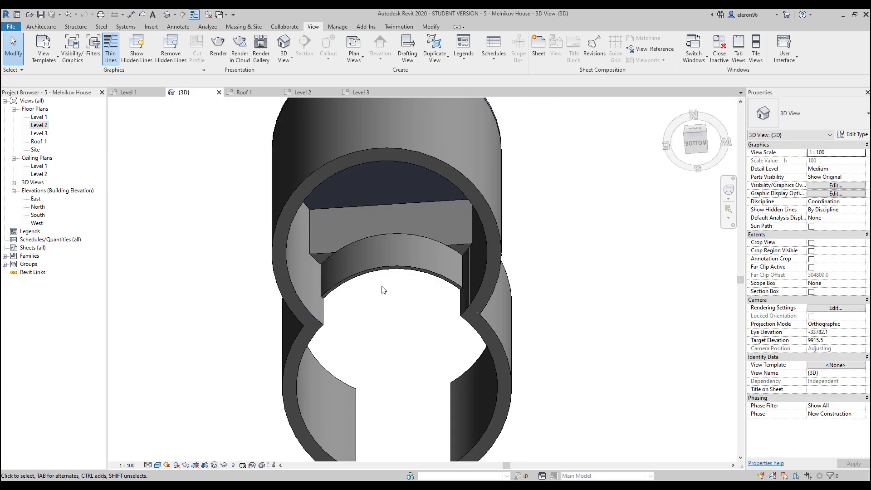
{"action": "middle_click_drag", "start_coordinate": [382, 236], "coordinate": [327, 188], "text": "shift"}
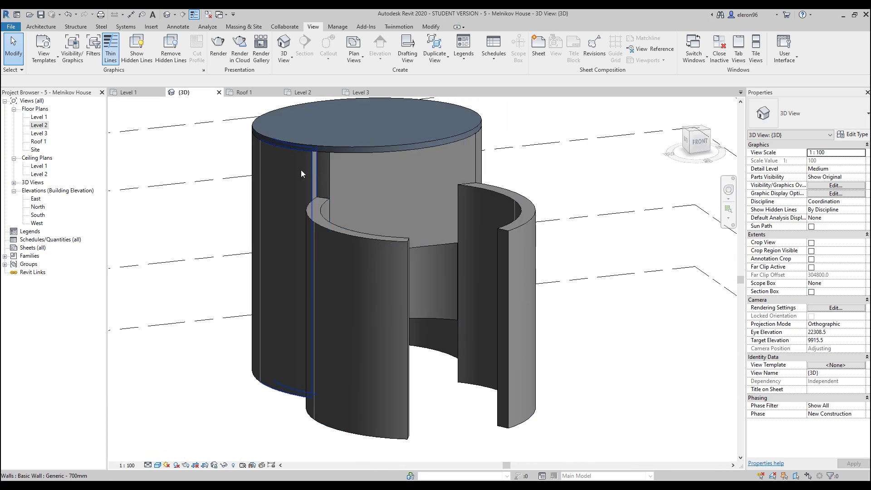
- In the Roof 1 plan, drag the curved wall's end to join the bottom wall
{"action": "double_click", "coordinate": [41, 134]}
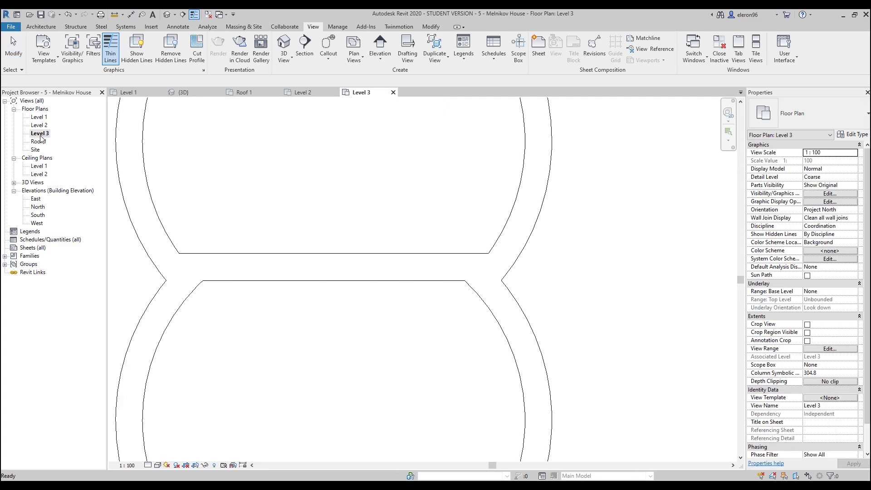
{"action": "double_click", "coordinate": [39, 141]}
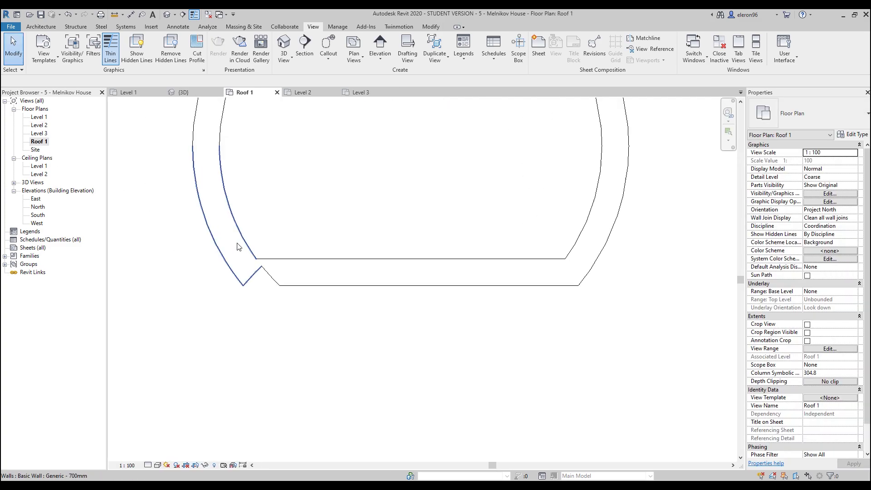
{"action": "left_click", "coordinate": [254, 290]}
{"action": "left_click", "coordinate": [259, 307]}
{"action": "key", "text": "r"}
{"action": "key", "text": "s"}
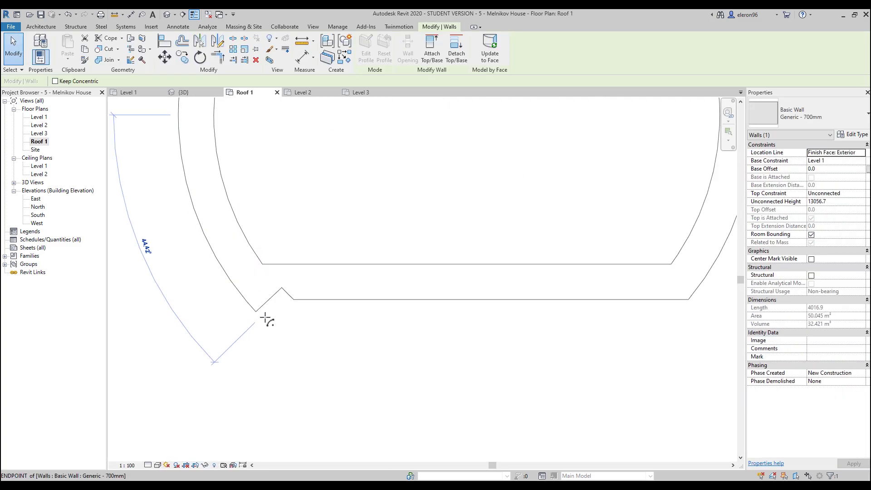
{"action": "left_click_drag", "start_coordinate": [261, 319], "coordinate": [254, 310]}
- Deselect and orbit the 3D view to see the model from below
{"action": "key", "text": "Escape"}
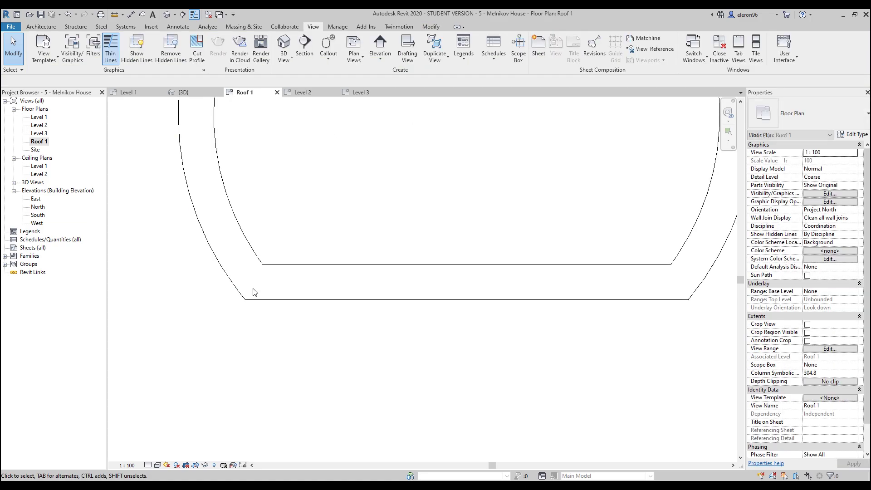
{"action": "left_click", "coordinate": [184, 92]}
{"action": "middle_click_drag", "start_coordinate": [391, 273], "coordinate": [359, 385], "text": "shift"}
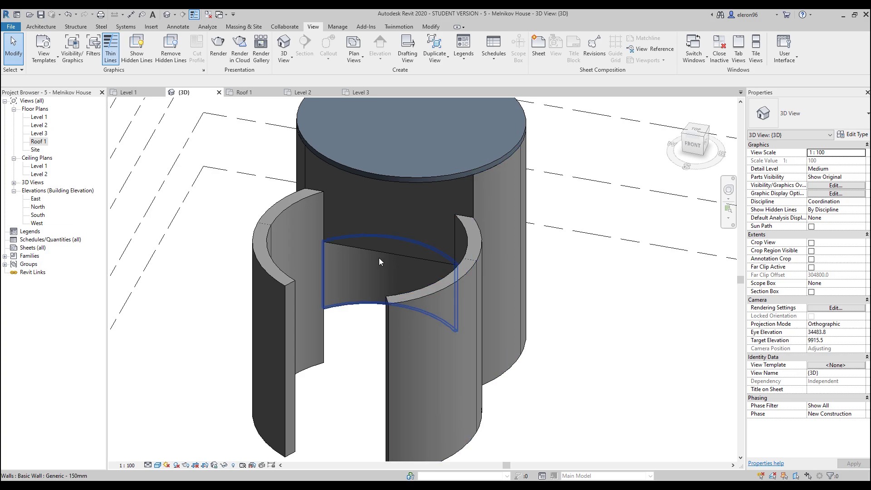
- Orbit back overhead and set Show Mass to Show Mass Form and Floors
{"action": "scroll", "coordinate": [379, 274], "scroll_direction": "down", "scroll_amount": 3}
{"action": "middle_click_drag", "start_coordinate": [481, 289], "coordinate": [377, 257], "text": "shift"}
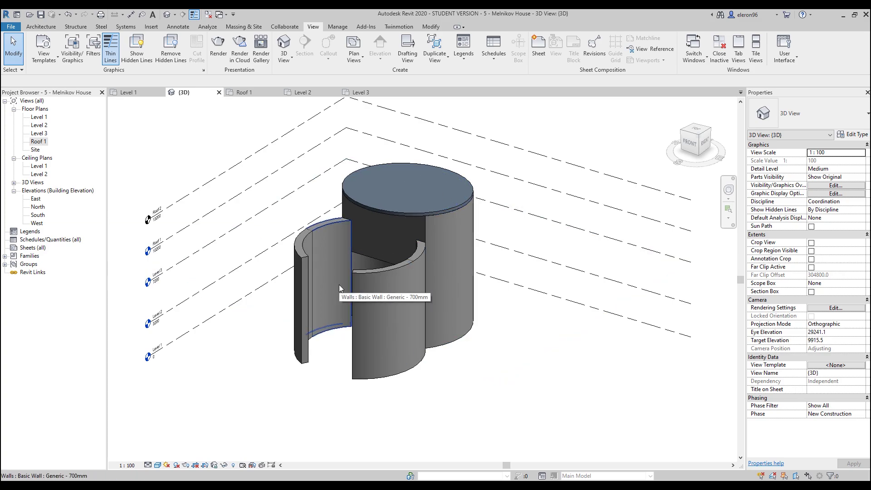
{"action": "left_click", "coordinate": [237, 28]}
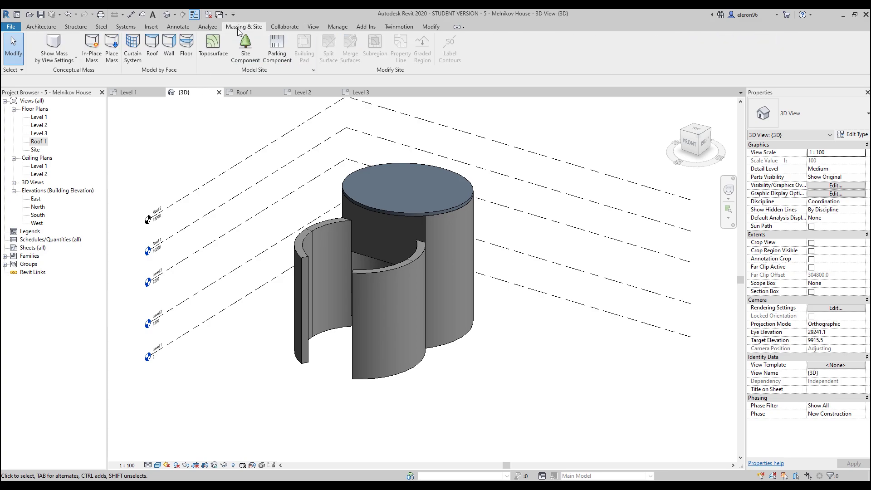
{"action": "left_click", "coordinate": [61, 48]}
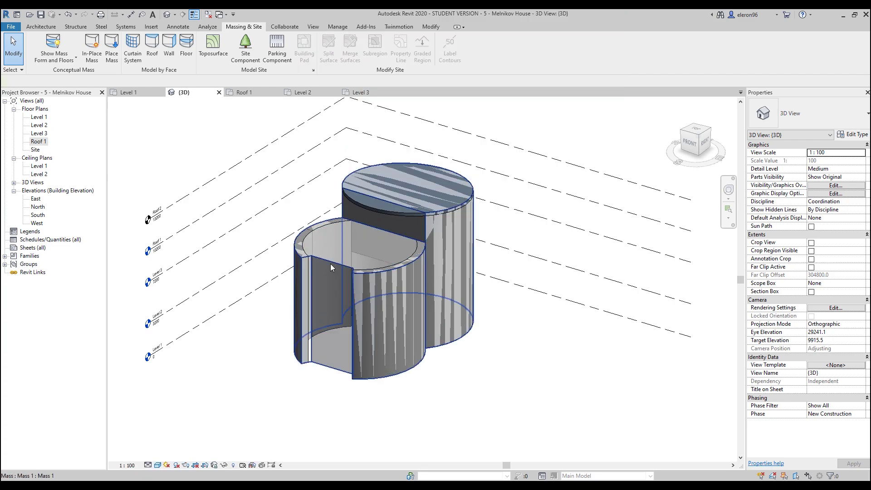
- Add mass floors at Level 1, Level 2, Level 3 and Roof 1 to the cylinder mass (607.333 m²)
{"action": "left_click", "coordinate": [362, 233]}
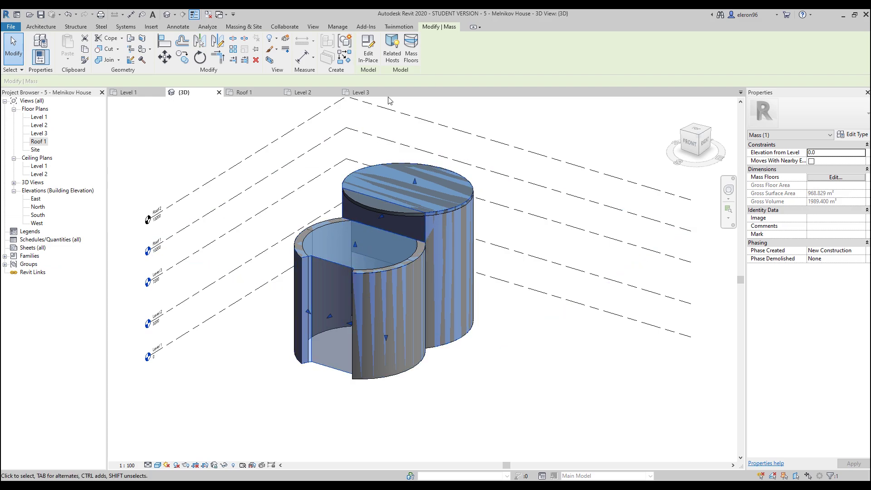
{"action": "left_click", "coordinate": [412, 51]}
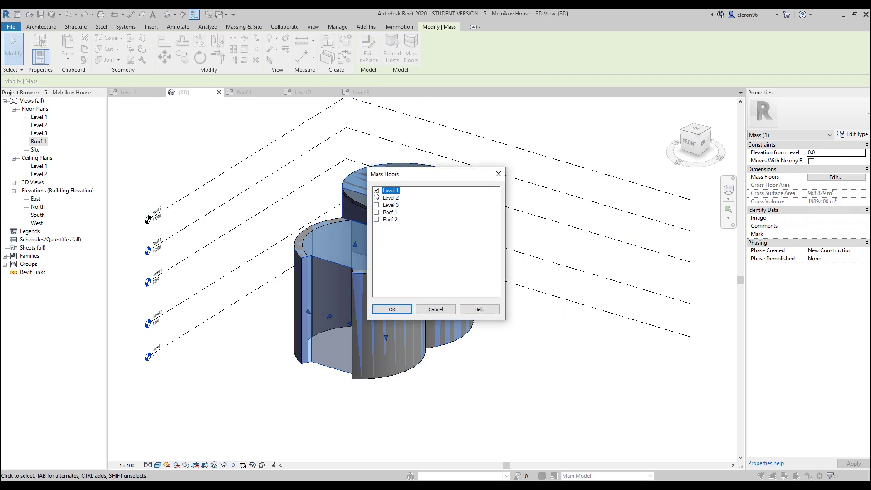
{"action": "left_click", "coordinate": [395, 309]}
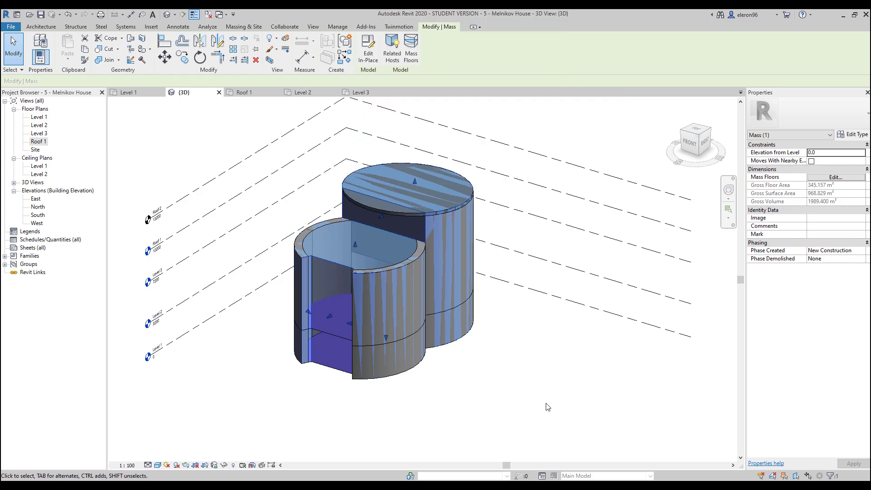
{"action": "left_click", "coordinate": [411, 47]}
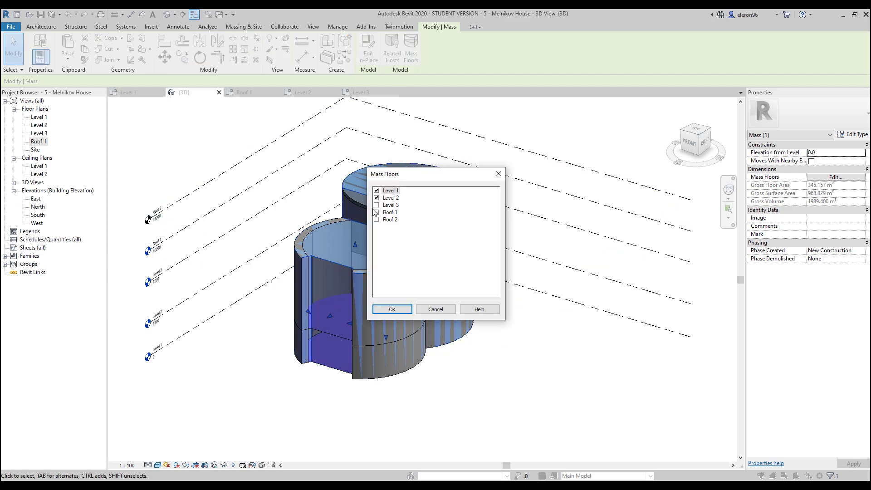
{"action": "left_click", "coordinate": [393, 310]}
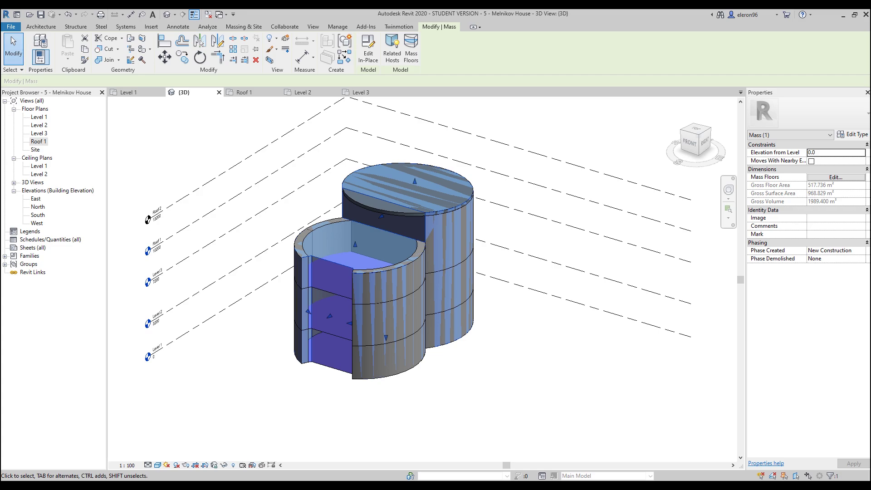
{"action": "left_click", "coordinate": [411, 49]}
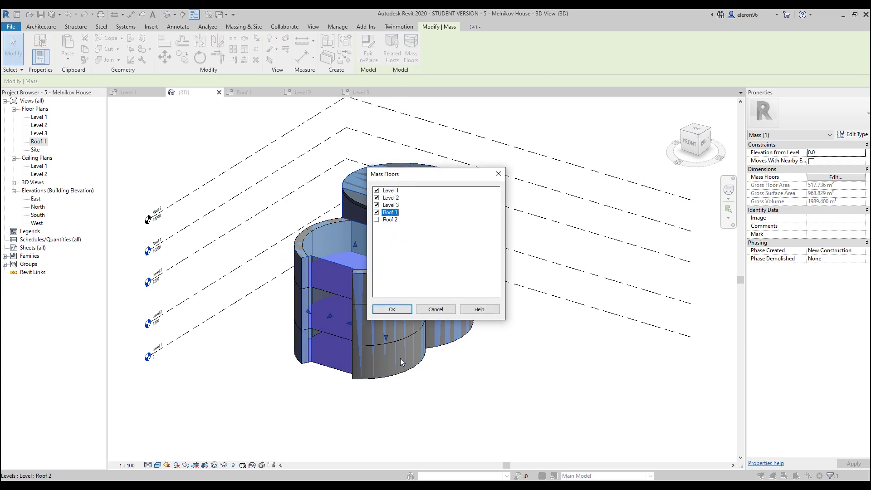
{"action": "left_click", "coordinate": [398, 309]}
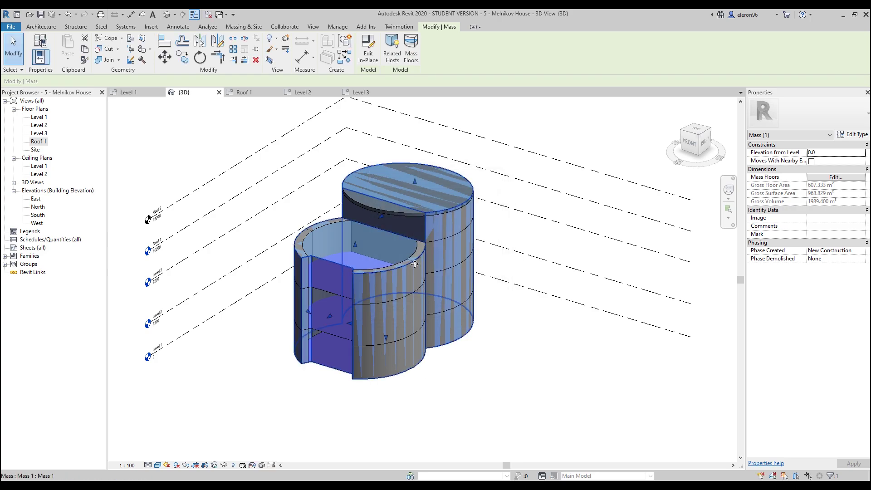
{"action": "middle_click_drag", "start_coordinate": [492, 365], "coordinate": [496, 294], "text": "shift"}
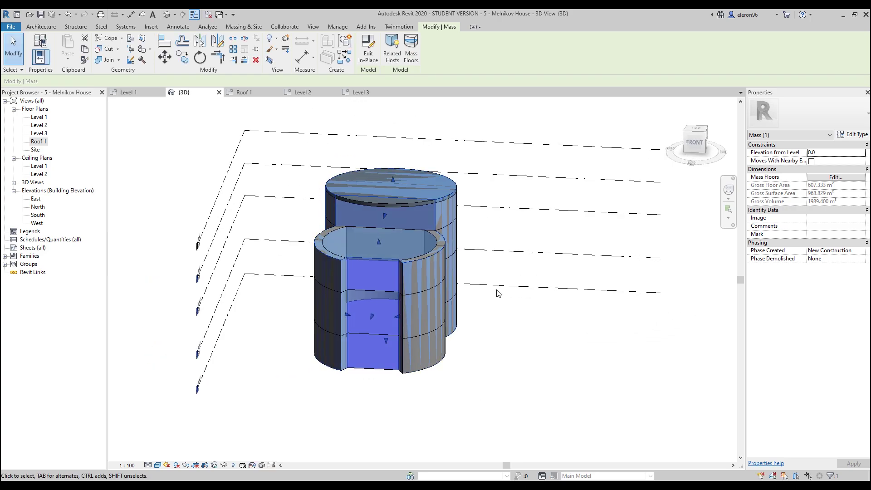
{"action": "left_click", "coordinate": [520, 338]}
{"action": "middle_click_drag", "start_coordinate": [379, 242], "coordinate": [465, 388], "text": "shift"}
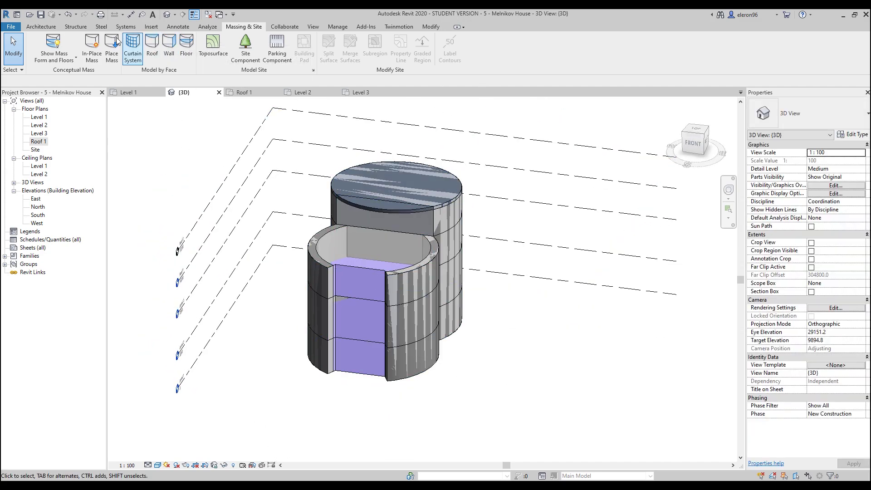
- Use Floor by Face with 160mm Concrete With 50mm Metal Deck on the Level 1, 2 and 3 mass faces
{"action": "left_click", "coordinate": [185, 45]}
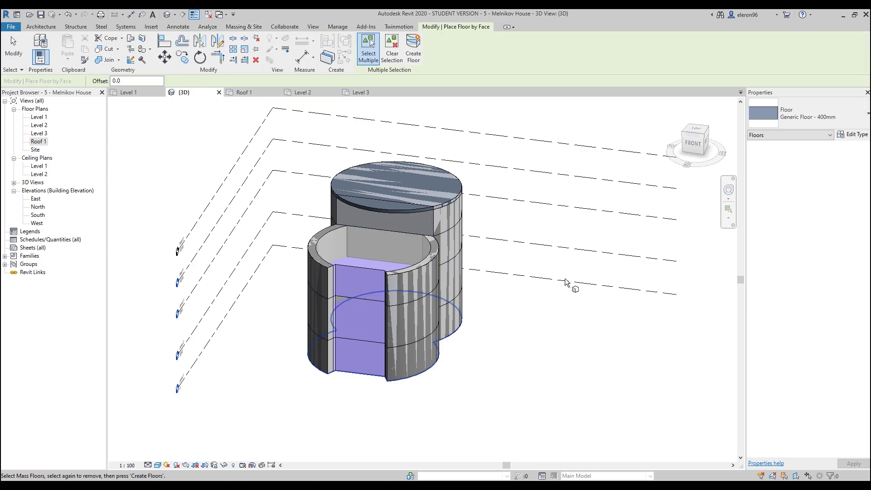
{"action": "left_click", "coordinate": [796, 117]}
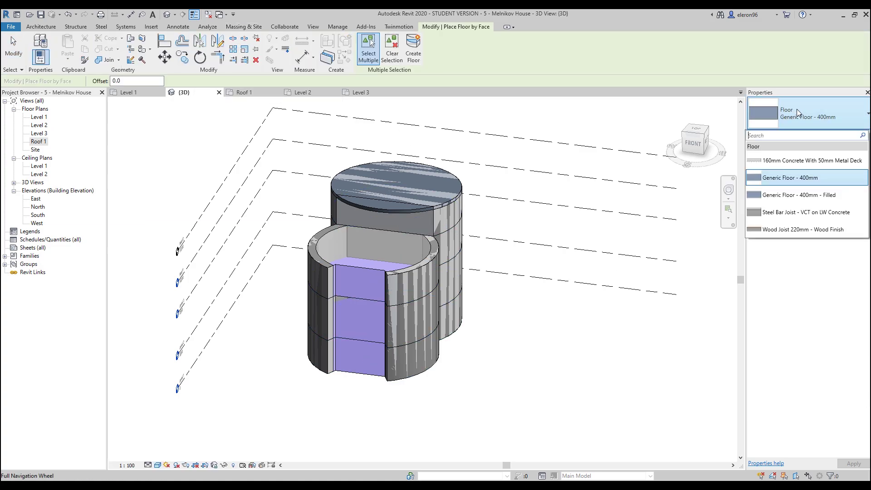
{"action": "left_click", "coordinate": [797, 164]}
{"action": "left_click", "coordinate": [373, 361]}
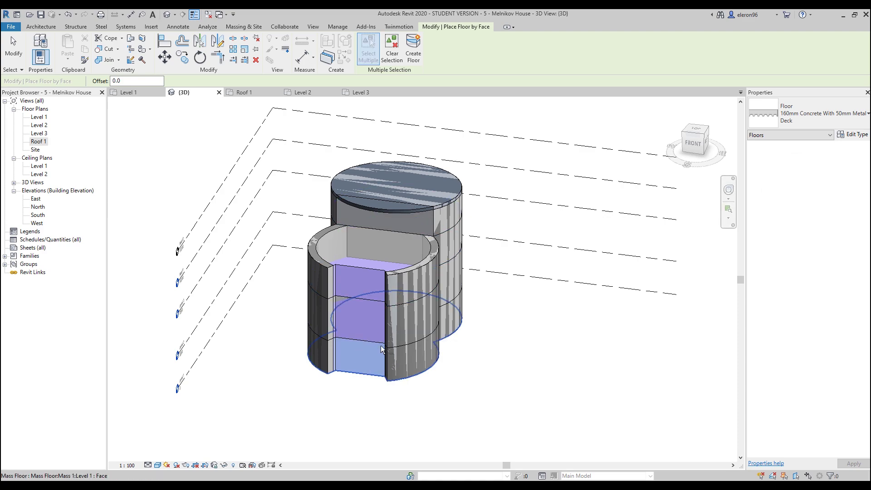
{"action": "left_click", "coordinate": [408, 344]}
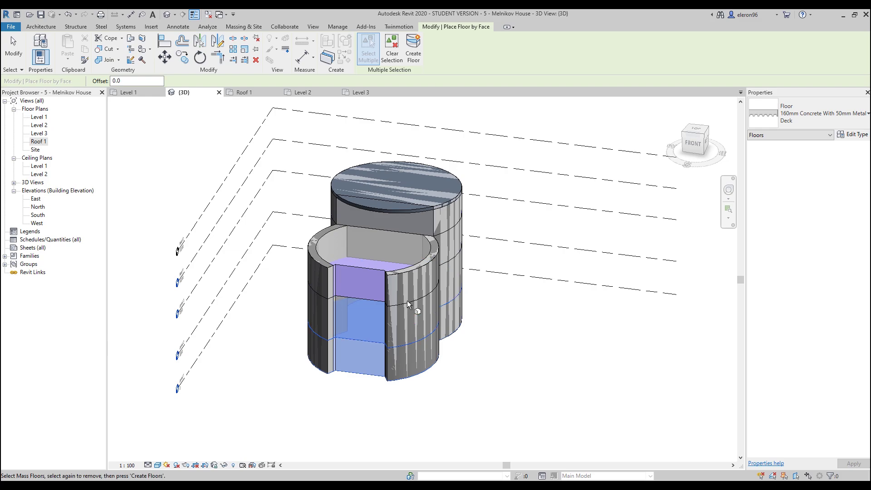
{"action": "left_click", "coordinate": [411, 300]}
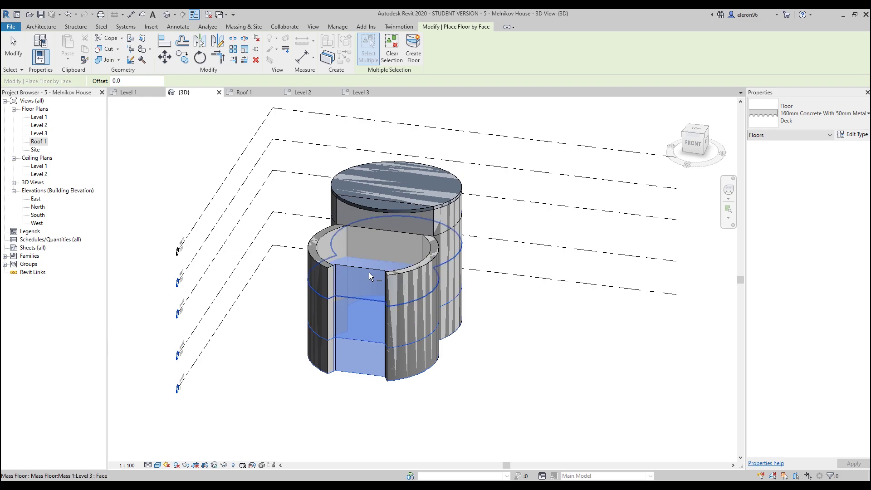
{"action": "middle_click_drag", "start_coordinate": [474, 211], "coordinate": [431, 111], "text": "shift"}
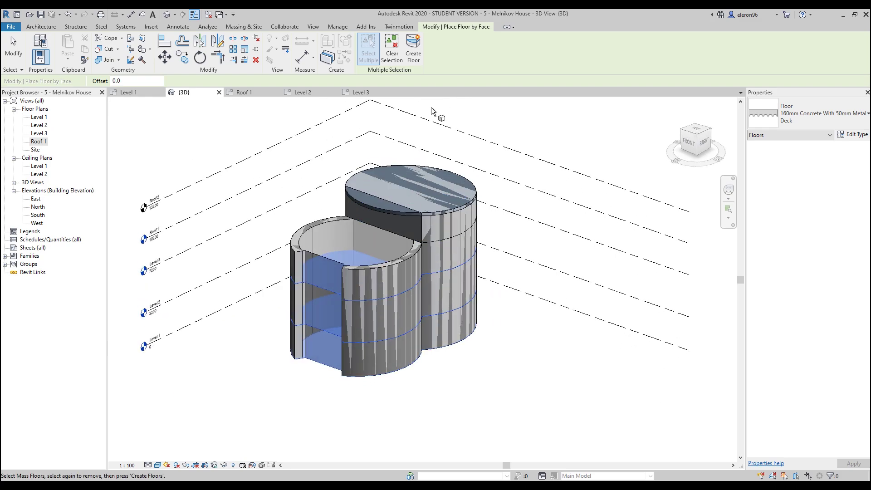
{"action": "left_click", "coordinate": [414, 49]}
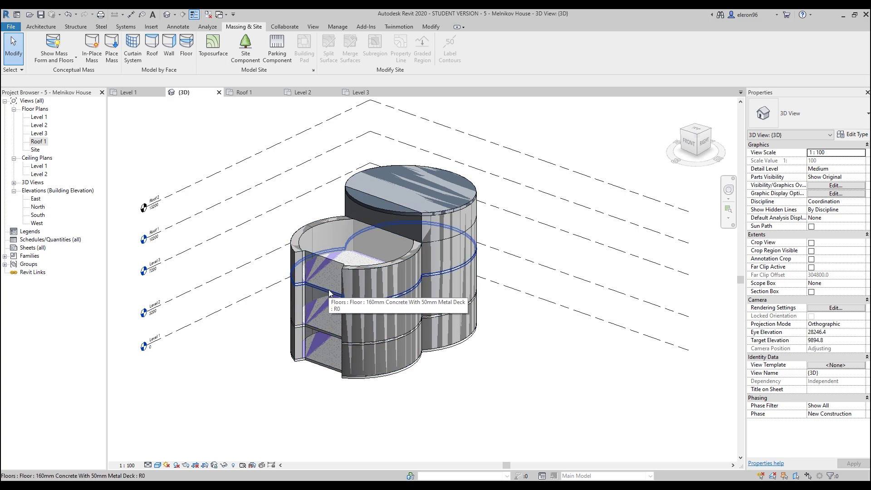
- Open the Level 3 plan, enter in-place mass editing, and cancel it without changes
{"action": "double_click", "coordinate": [39, 133]}
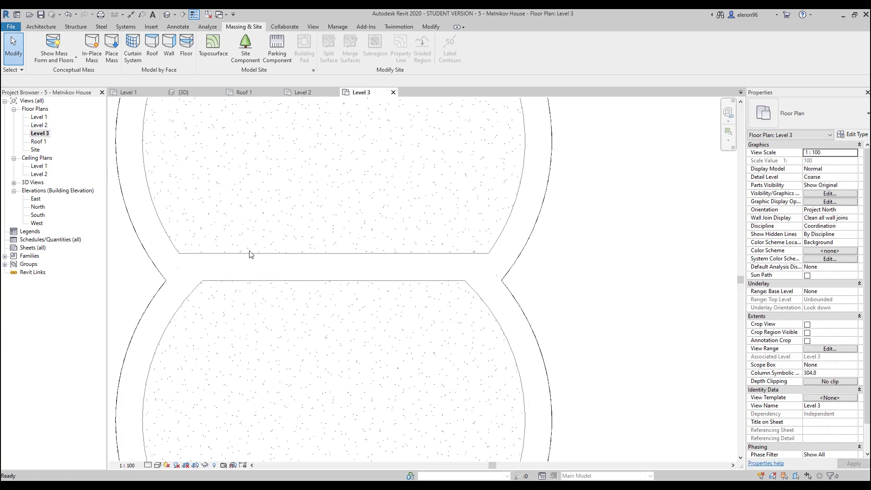
{"action": "left_click", "coordinate": [331, 323]}
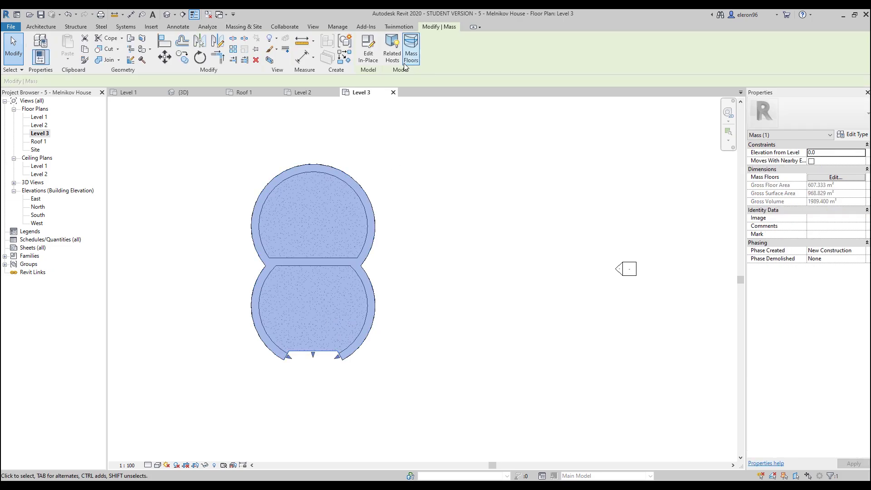
{"action": "left_click", "coordinate": [369, 46]}
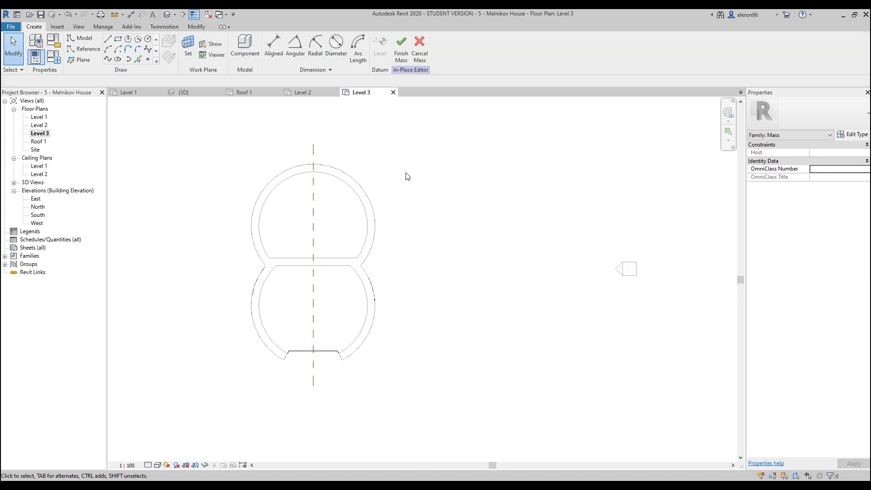
{"action": "left_click", "coordinate": [312, 355]}
{"action": "scroll", "coordinate": [381, 254], "scroll_direction": "up", "scroll_amount": 4}
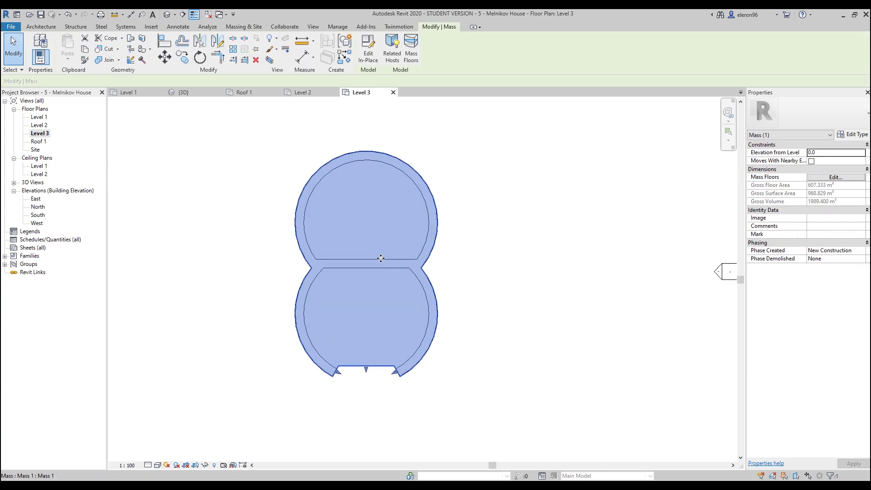
{"action": "double_click", "coordinate": [436, 366]}
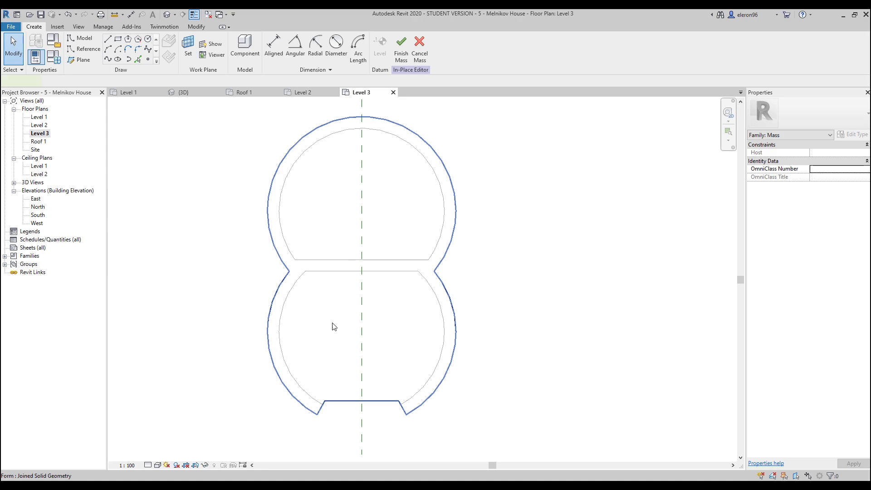
{"action": "left_click", "coordinate": [365, 304]}
{"action": "scroll", "coordinate": [365, 304], "scroll_direction": "down", "scroll_amount": 3}
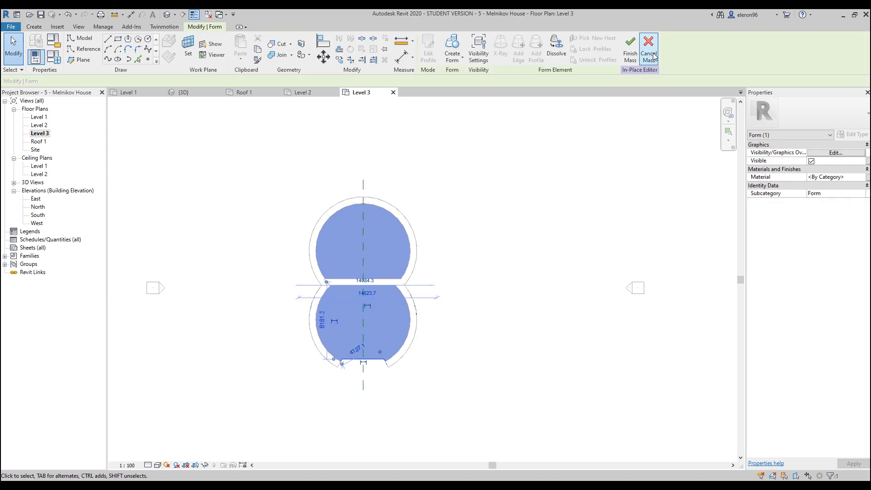
{"action": "left_click", "coordinate": [653, 56]}
{"action": "left_click", "coordinate": [231, 28]}
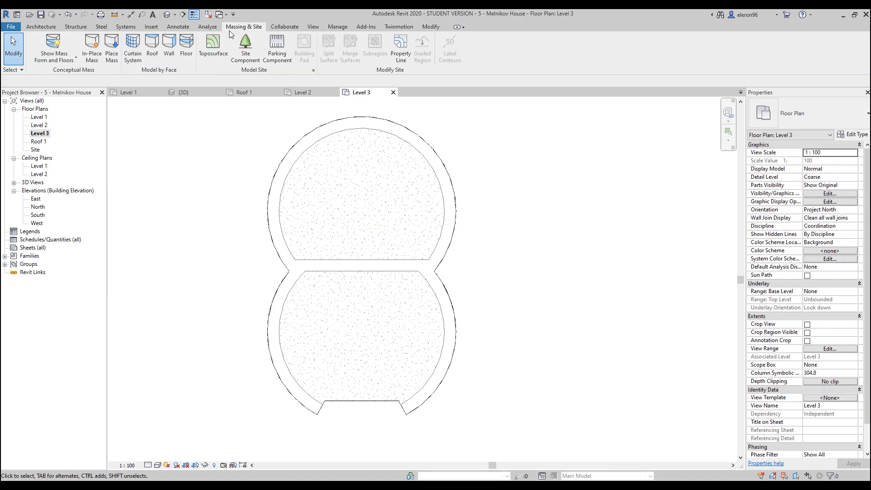
- Edit the Level 3 floor boundary and delete the lower-half sketch lines
{"action": "left_click", "coordinate": [361, 313]}
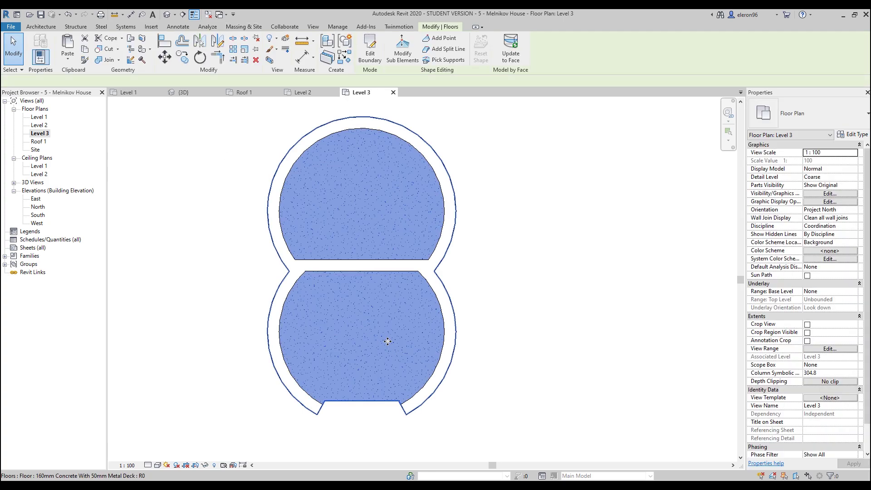
{"action": "left_click", "coordinate": [371, 46]}
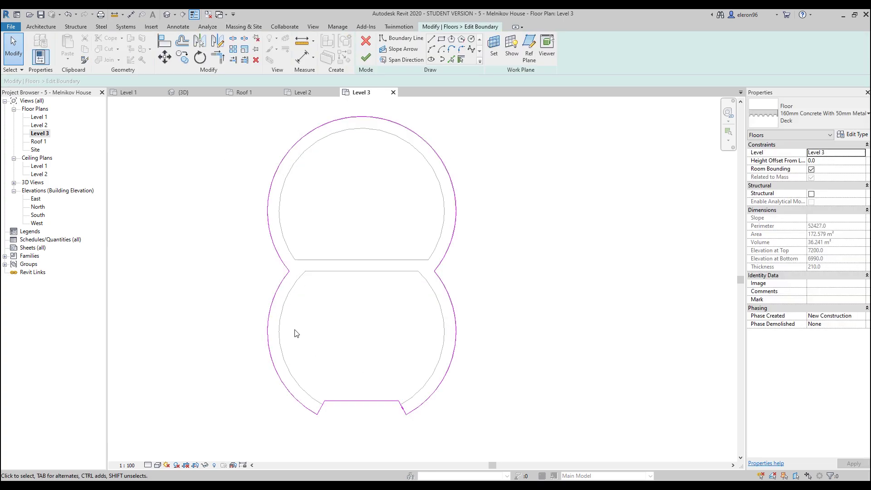
{"action": "left_click_drag", "start_coordinate": [233, 252], "coordinate": [499, 437]}
{"action": "key", "text": "Delete"}
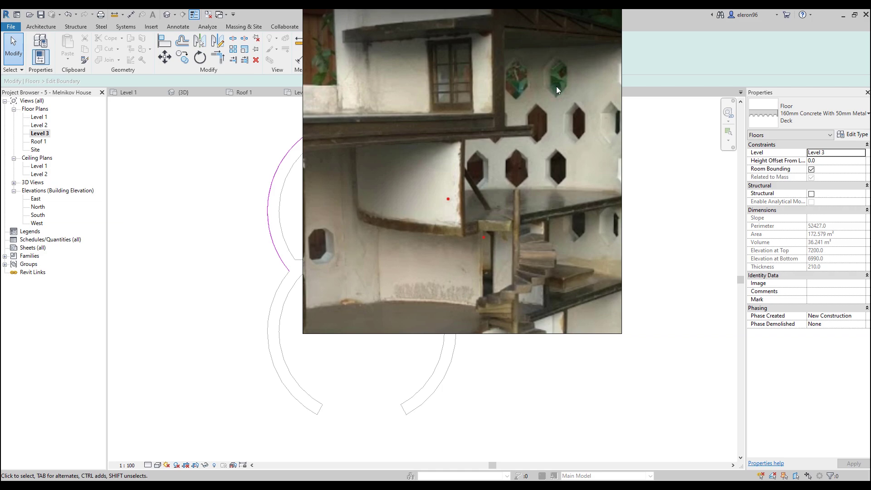
- Pick the flat dividing wall and left wall arc as boundary, then finish the floor sketch
{"action": "scroll", "coordinate": [359, 245], "scroll_direction": "up", "scroll_amount": 2}
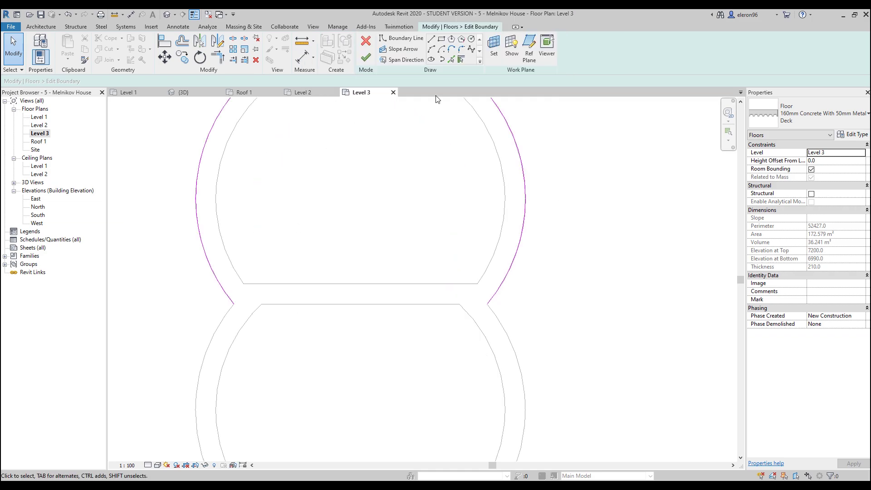
{"action": "key", "text": "Return"}
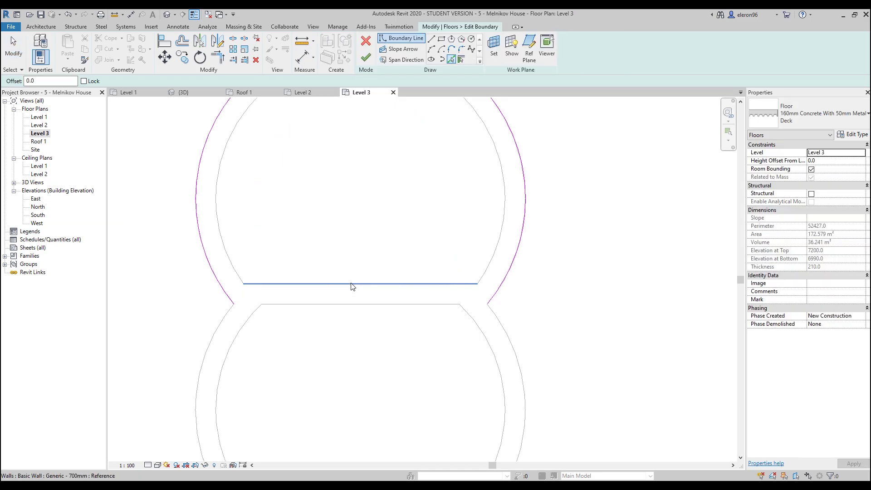
{"action": "left_click", "coordinate": [351, 286]}
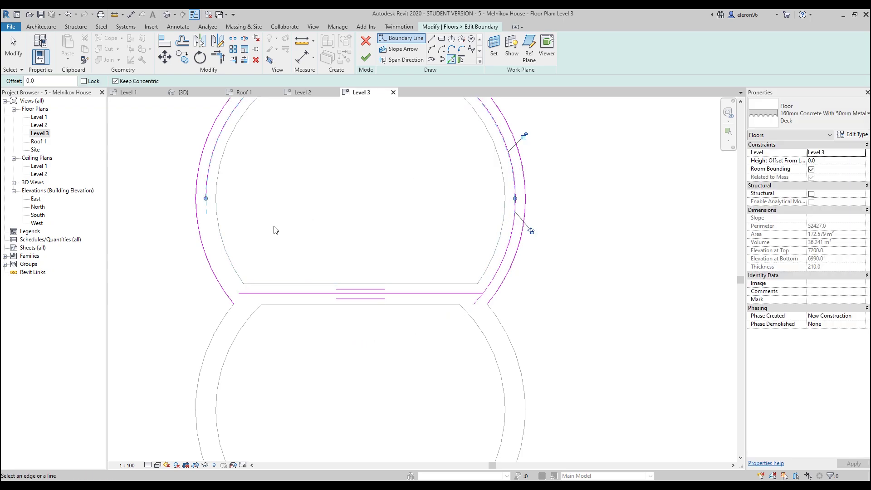
{"action": "left_click", "coordinate": [214, 242]}
{"action": "key", "text": "Escape"}
{"action": "key", "text": "Escape"}
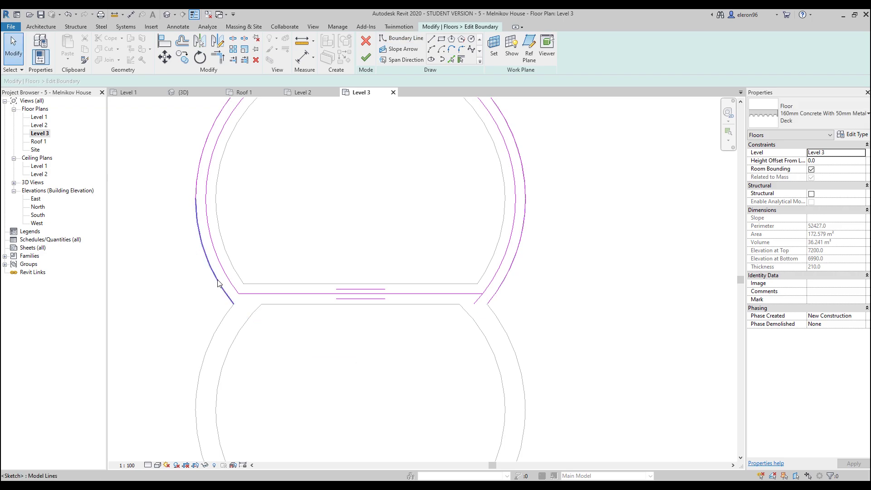
{"action": "left_click", "coordinate": [218, 280]}
{"action": "key", "text": "Escape"}
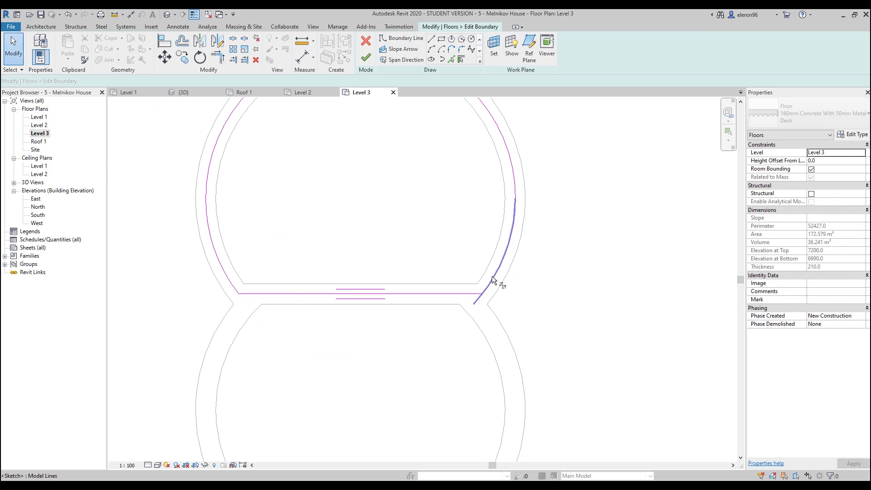
{"action": "scroll", "coordinate": [524, 306], "scroll_direction": "down", "scroll_amount": 2}
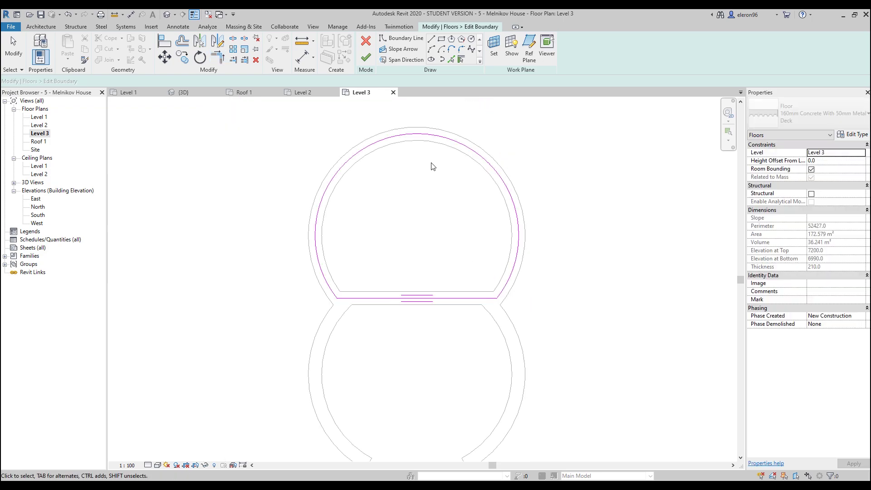
{"action": "left_click", "coordinate": [366, 57]}
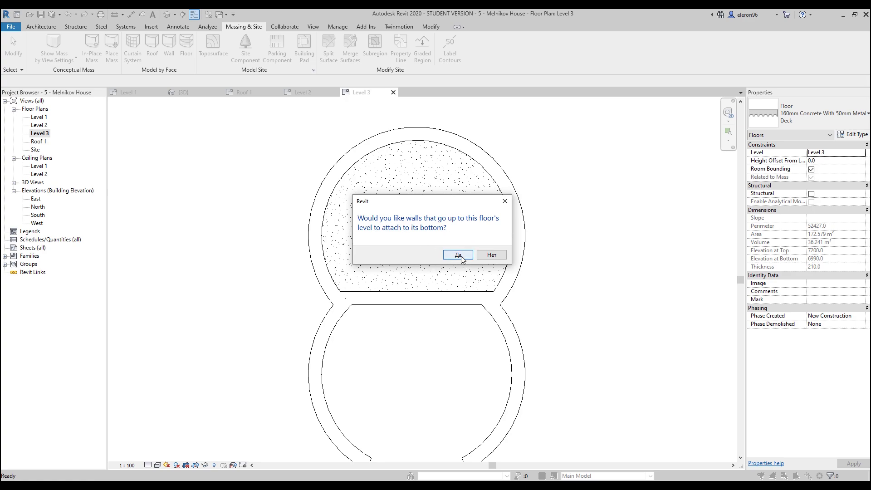
- Decline attaching walls, then inspect the new Level 3 floor in the 3D view
{"action": "left_click", "coordinate": [493, 255]}
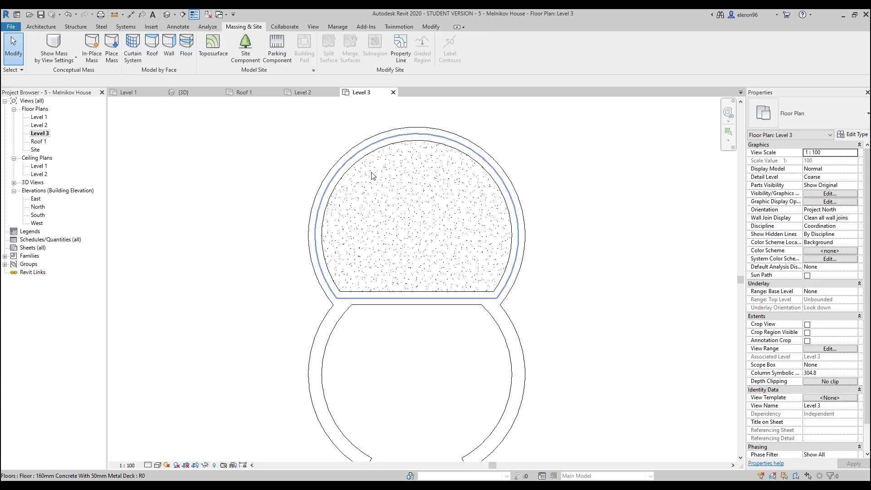
{"action": "left_click", "coordinate": [180, 93]}
{"action": "middle_click_drag", "start_coordinate": [423, 285], "coordinate": [447, 148], "text": "shift"}
{"action": "left_click", "coordinate": [401, 265]}
{"action": "scroll", "coordinate": [400, 262], "scroll_direction": "up", "scroll_amount": 5}
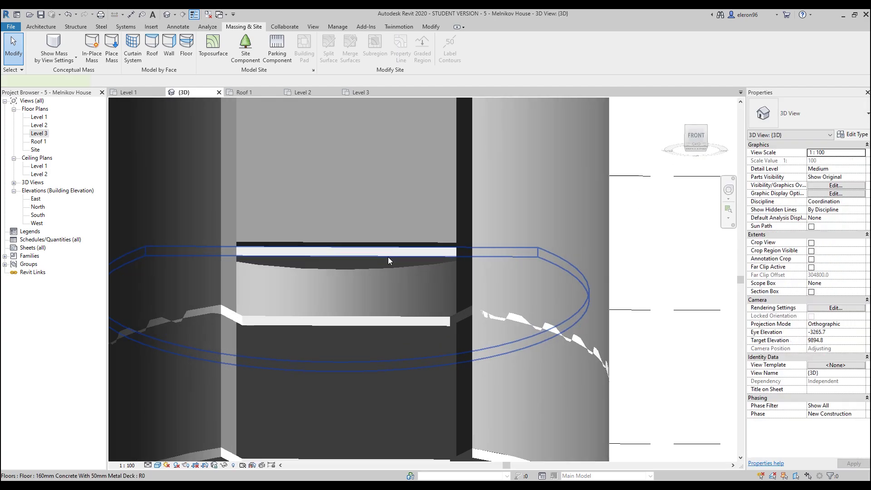
{"action": "scroll", "coordinate": [412, 256], "scroll_direction": "down", "scroll_amount": 6}
{"action": "key", "text": "Escape"}
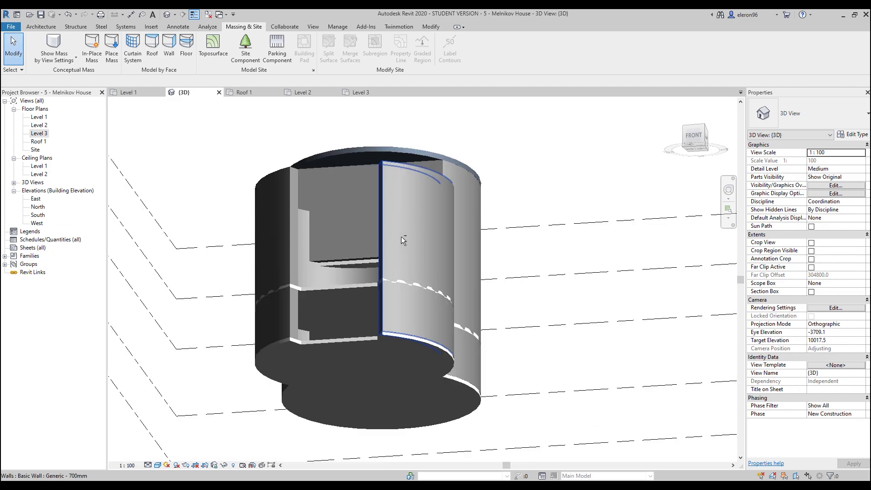
{"action": "middle_click_drag", "start_coordinate": [401, 236], "coordinate": [336, 409], "text": "shift"}
{"action": "left_click", "coordinate": [335, 379]}
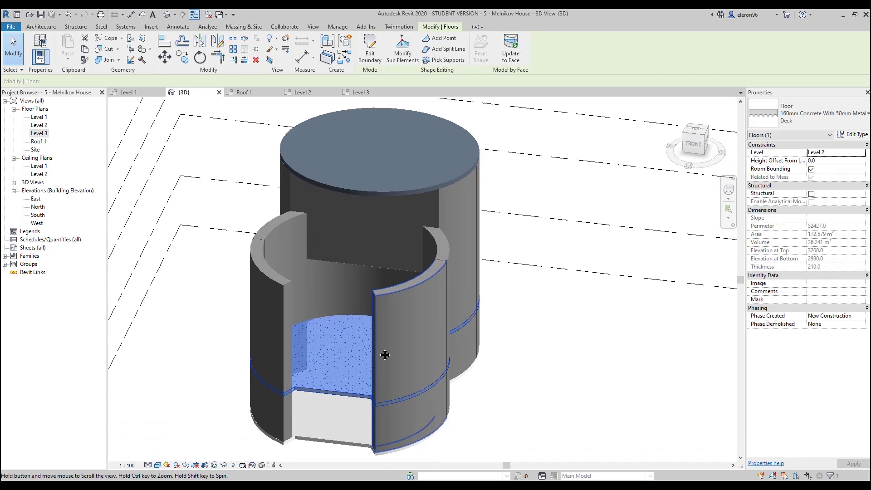
- Open the Level 2 floor plan from the Project Browser
{"action": "left_click", "coordinate": [42, 125]}
{"action": "double_click", "coordinate": [43, 125]}
{"action": "scroll", "coordinate": [404, 313], "scroll_direction": "down", "scroll_amount": 2}
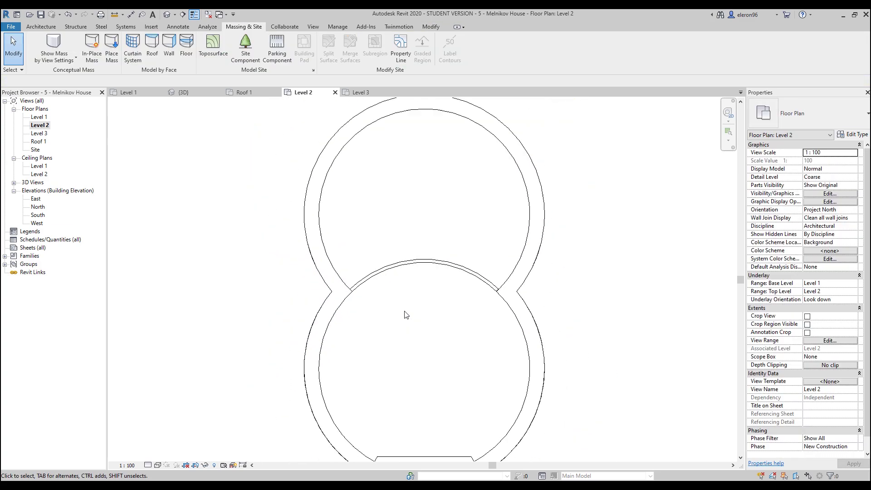
- Edit the Level 2 floor boundary and delete all existing sketch lines
{"action": "left_click", "coordinate": [396, 366]}
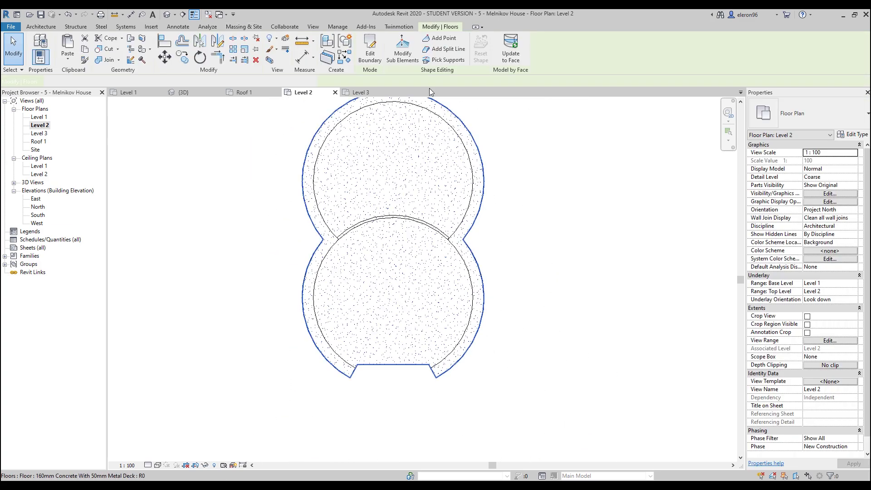
{"action": "left_click", "coordinate": [370, 50]}
{"action": "scroll", "coordinate": [389, 268], "scroll_direction": "up", "scroll_amount": 1}
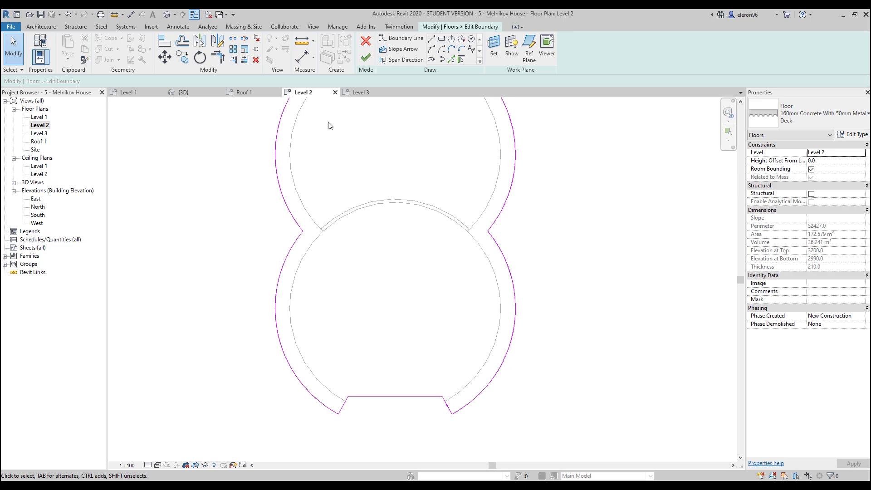
{"action": "scroll", "coordinate": [319, 240], "scroll_direction": "down", "scroll_amount": 2}
{"action": "left_click_drag", "start_coordinate": [255, 114], "coordinate": [486, 311]}
{"action": "key", "text": "Delete"}
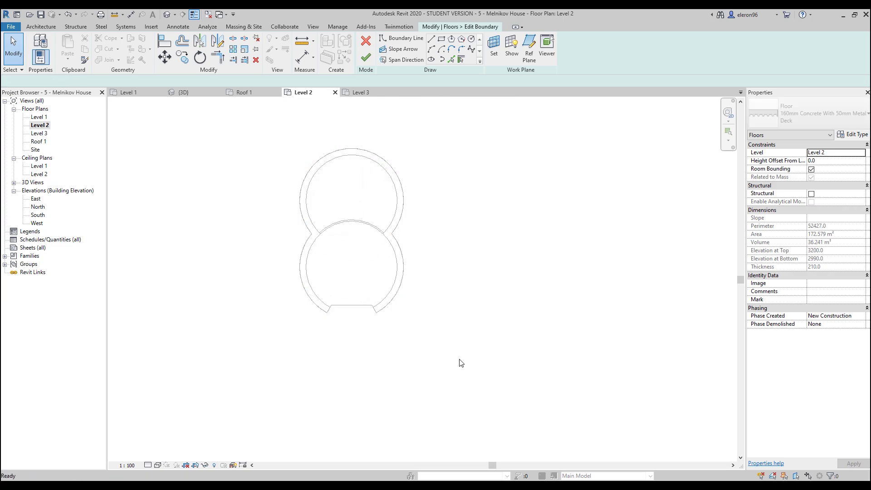
- Pick the top arc, upper-left wall and lower circle's left wall as boundary lines
{"action": "scroll", "coordinate": [329, 201], "scroll_direction": "up", "scroll_amount": 2}
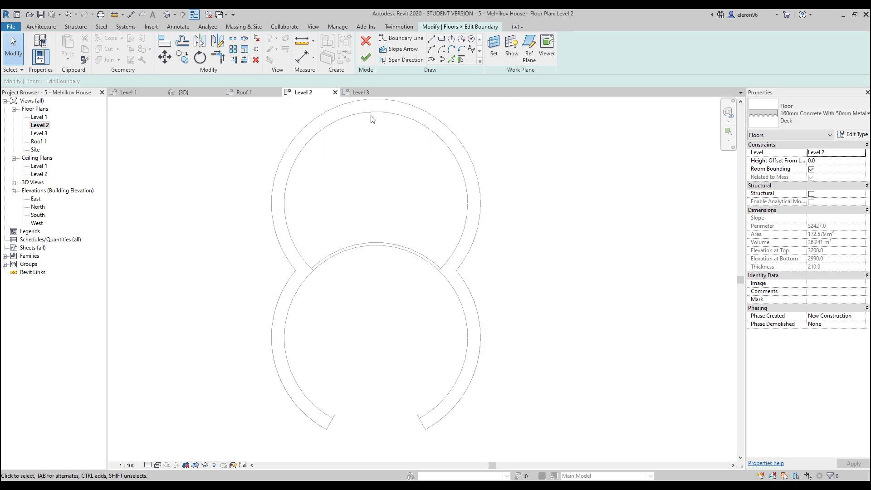
{"action": "left_click", "coordinate": [451, 60]}
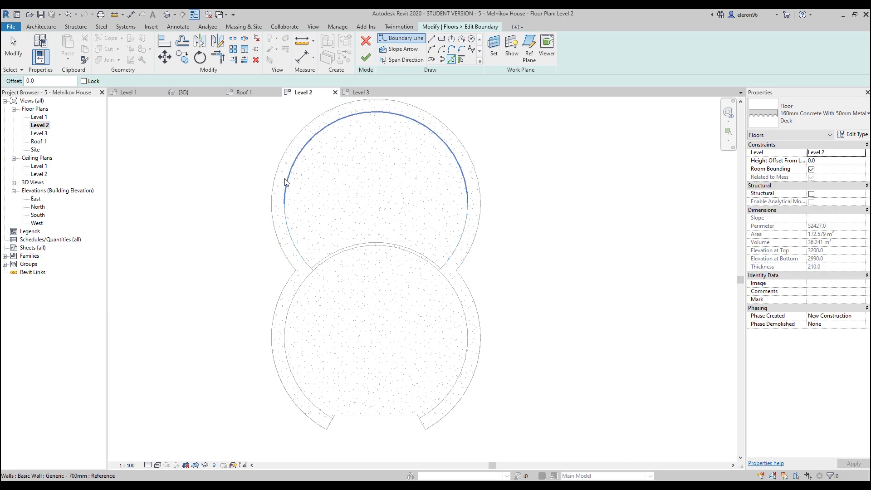
{"action": "left_click", "coordinate": [285, 181]}
{"action": "scroll", "coordinate": [286, 184], "scroll_direction": "up", "scroll_amount": 2}
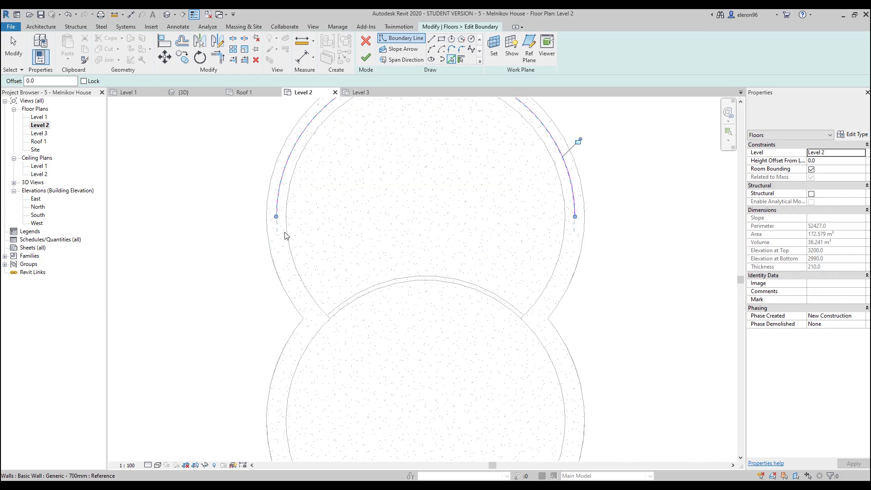
{"action": "left_click", "coordinate": [284, 263]}
{"action": "left_click", "coordinate": [297, 345]}
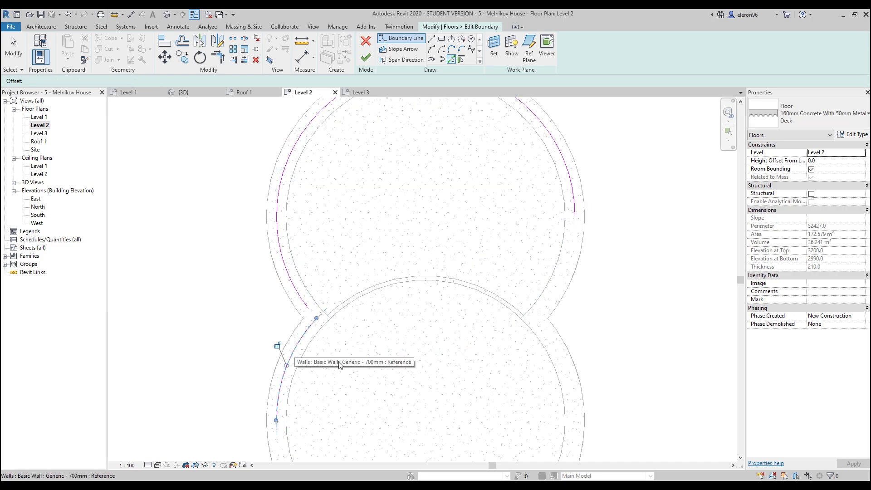
- Add the lower-left, lower-right and upper-right wall arcs to the boundary
{"action": "middle_click_drag", "start_coordinate": [340, 365], "coordinate": [271, 233]}
{"action": "left_click", "coordinate": [240, 385]}
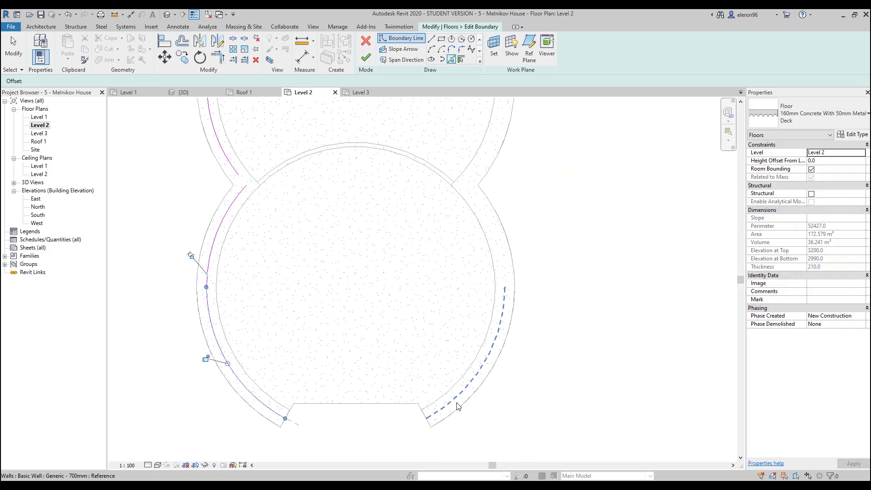
{"action": "left_click", "coordinate": [489, 384]}
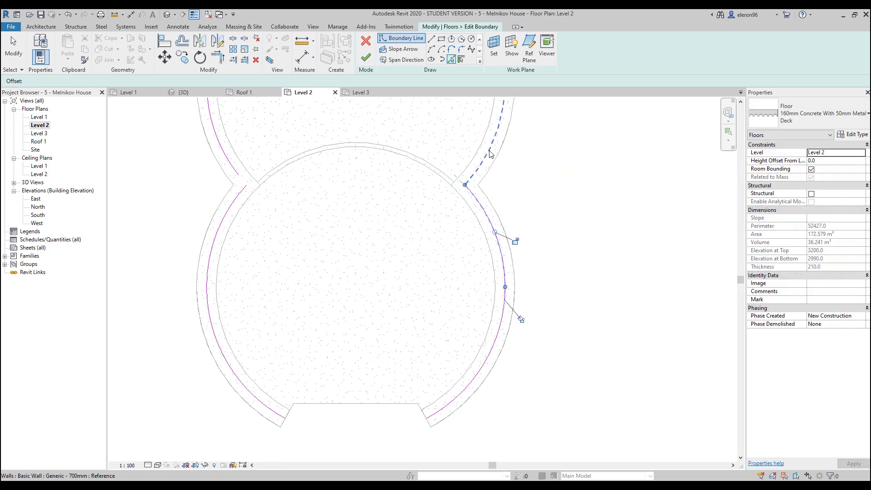
{"action": "middle_click_drag", "start_coordinate": [511, 235], "coordinate": [527, 383]}
{"action": "left_click", "coordinate": [526, 383]}
{"action": "middle_click_drag", "start_coordinate": [545, 346], "coordinate": [560, 187]}
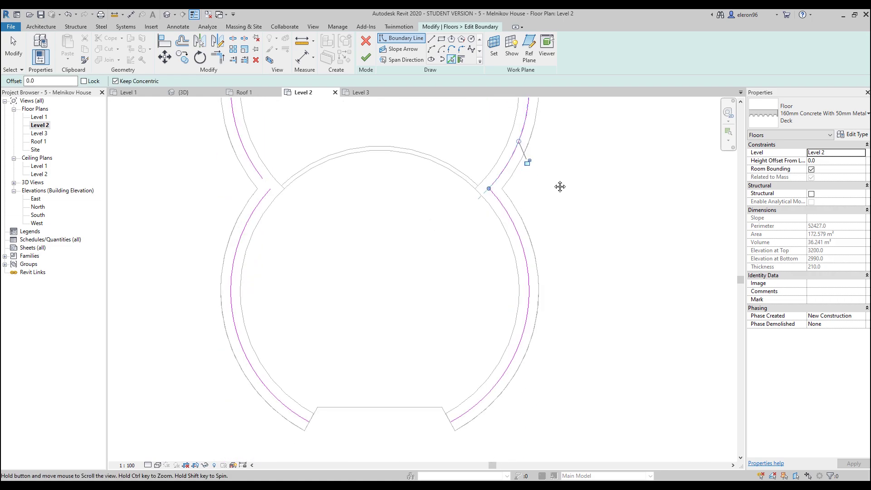
{"action": "scroll", "coordinate": [346, 411], "scroll_direction": "up", "scroll_amount": 2}
- Pick the bottom flat wall and both short walls as Level 2 floor boundary lines
{"action": "left_click", "coordinate": [356, 405]}
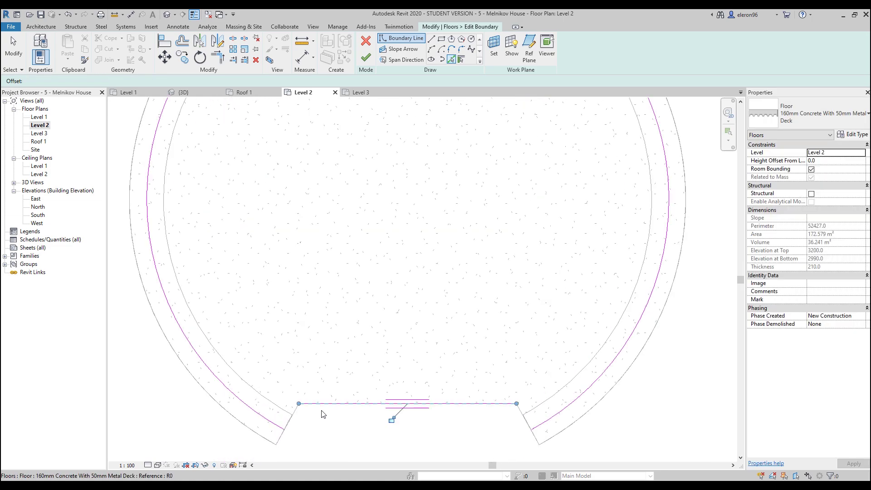
{"action": "left_click", "coordinate": [284, 430]}
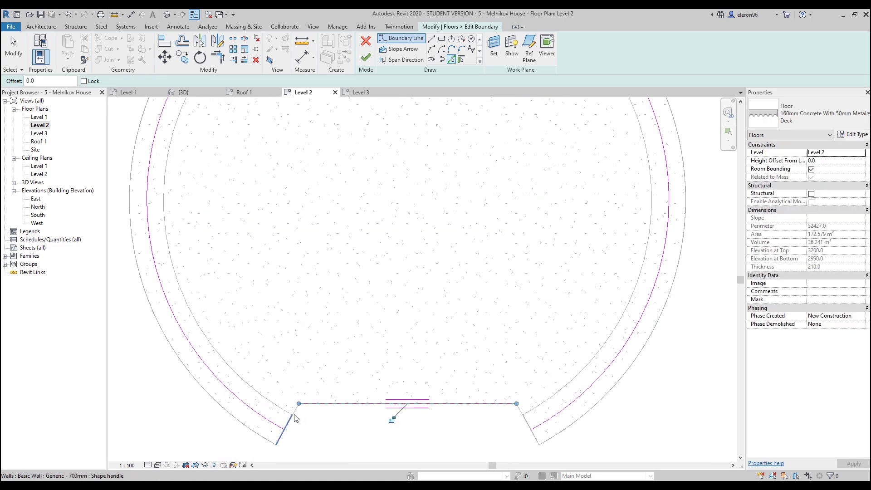
{"action": "left_click", "coordinate": [527, 428]}
{"action": "key", "text": "Escape"}
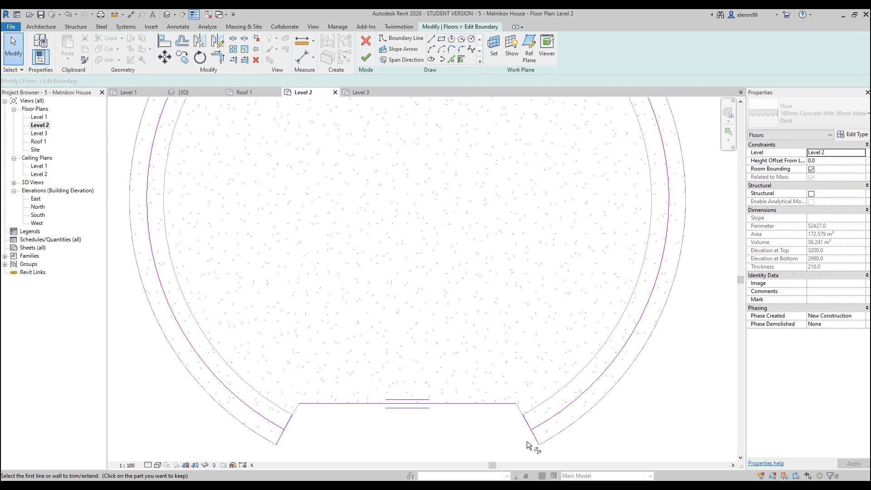
{"action": "scroll", "coordinate": [526, 440], "scroll_direction": "up", "scroll_amount": 2}
{"action": "scroll", "coordinate": [528, 421], "scroll_direction": "up", "scroll_amount": 2}
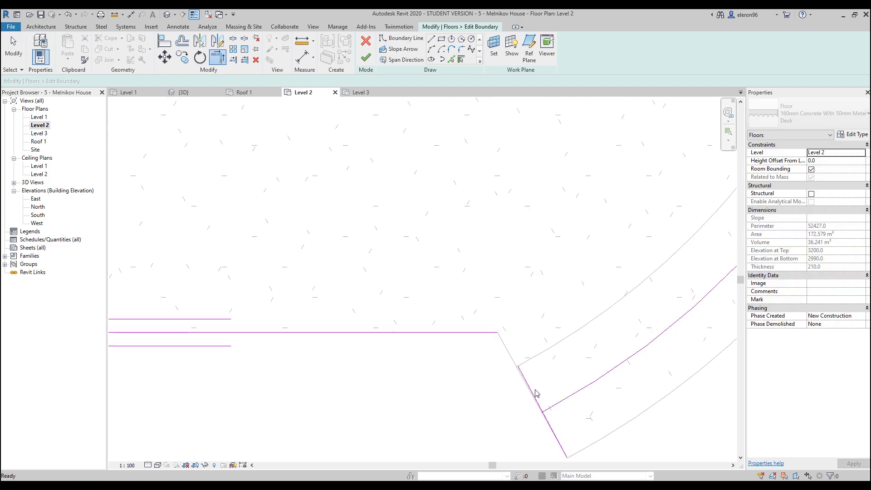
{"action": "key", "text": "Escape"}
{"action": "left_click", "coordinate": [522, 394]}
{"action": "key", "text": "Escape"}
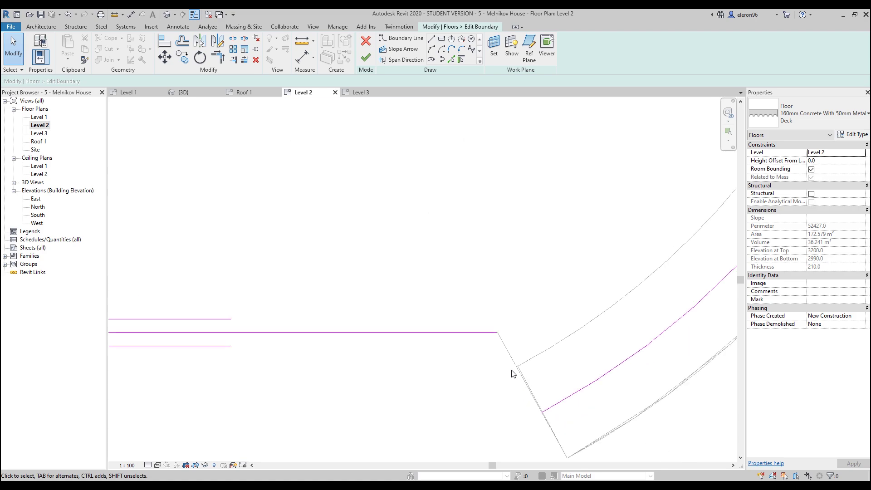
- Re-pick the right and left short walls as floor boundary lines
{"action": "left_click", "coordinate": [452, 59]}
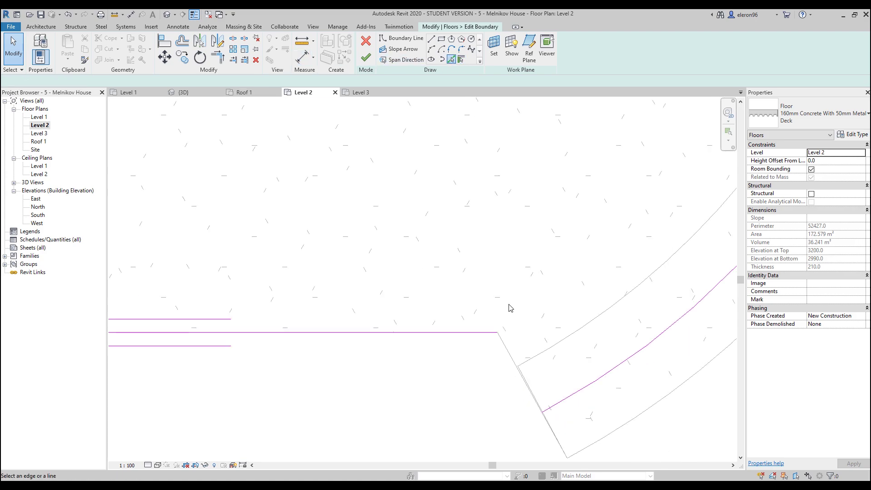
{"action": "left_click", "coordinate": [521, 371]}
{"action": "scroll", "coordinate": [535, 349], "scroll_direction": "down", "scroll_amount": 3}
{"action": "left_click", "coordinate": [225, 365]}
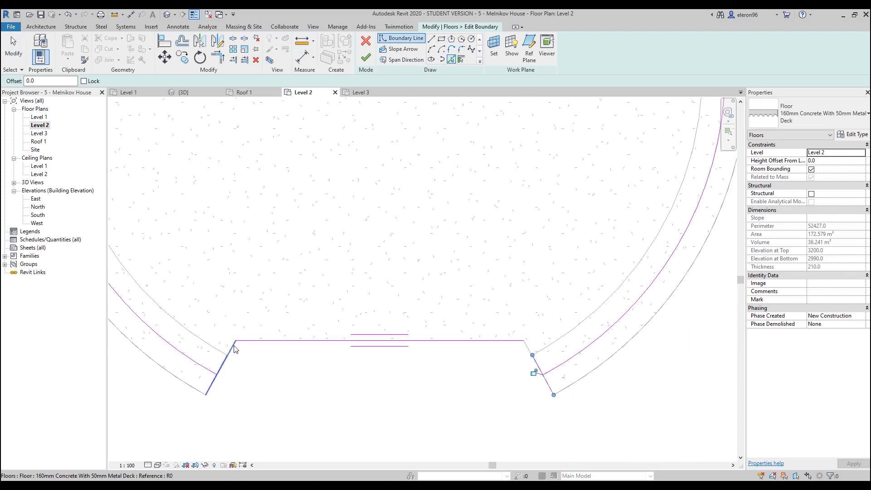
- Trim/Extend to Corner to join the right diagonal boundary with the horizontal edge
{"action": "key", "text": "t"}
{"action": "key", "text": "r"}
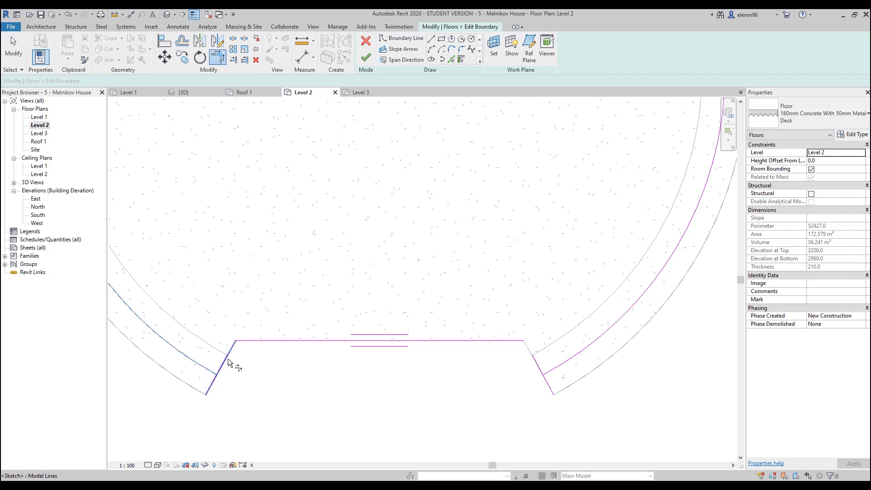
{"action": "left_click", "coordinate": [498, 344]}
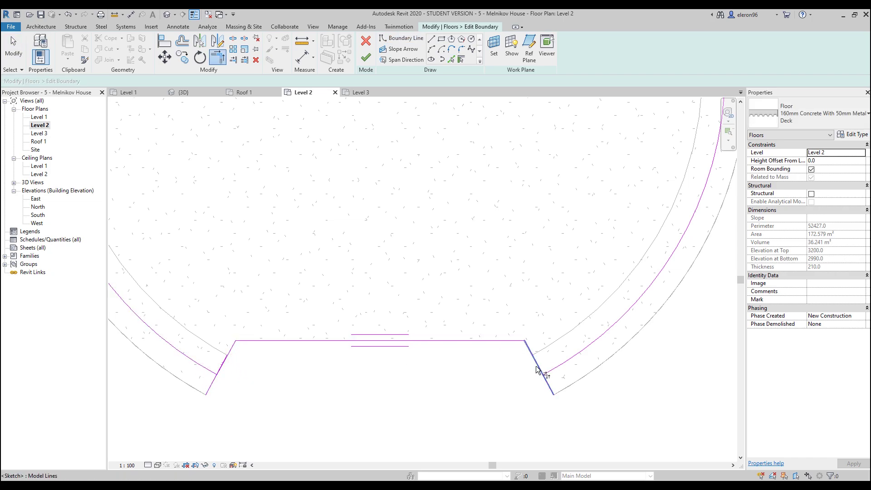
{"action": "left_click", "coordinate": [541, 369]}
{"action": "key", "text": "Escape"}
{"action": "key", "text": "Escape"}
{"action": "left_click", "coordinate": [217, 379]}
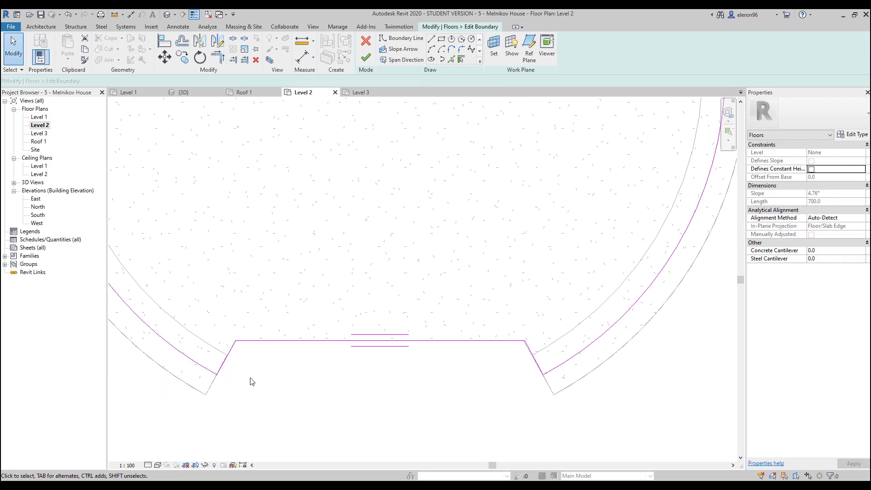
{"action": "left_click", "coordinate": [250, 379]}
{"action": "scroll", "coordinate": [207, 372], "scroll_direction": "up", "scroll_amount": 5}
{"action": "scroll", "coordinate": [296, 403], "scroll_direction": "down", "scroll_amount": 6}
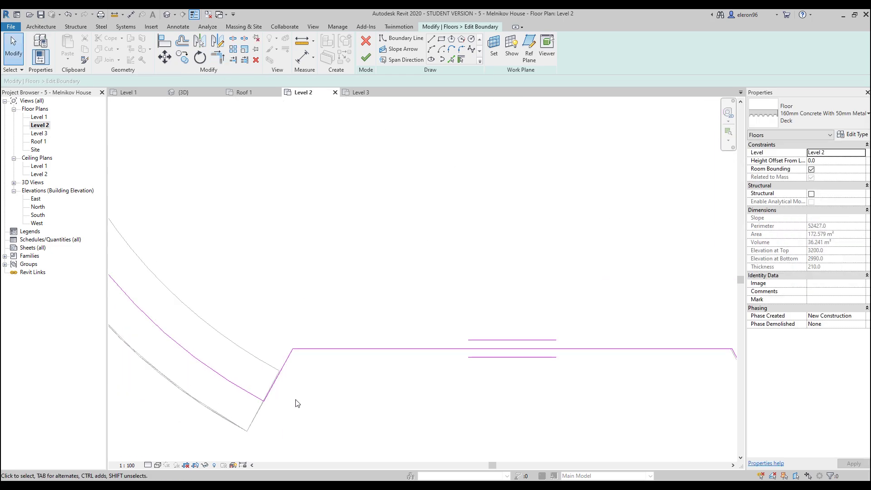
{"action": "scroll", "coordinate": [279, 270], "scroll_direction": "up", "scroll_amount": 4}
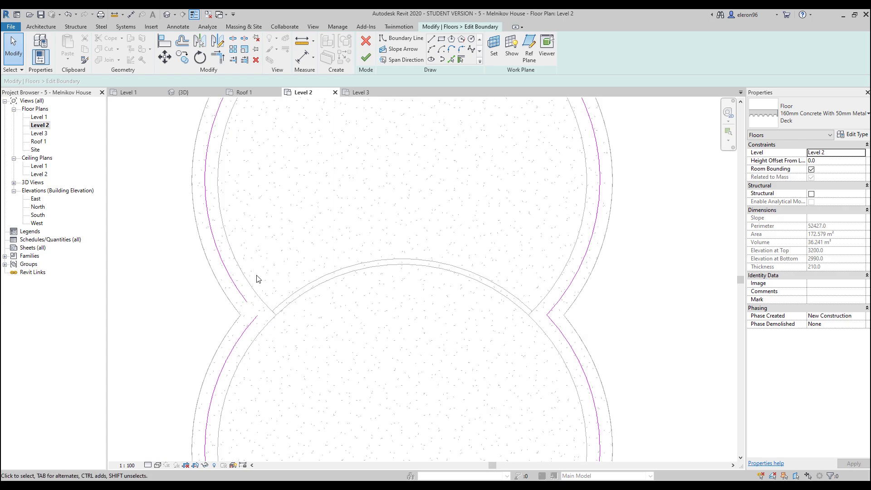
{"action": "key", "text": "t"}
{"action": "key", "text": "r"}
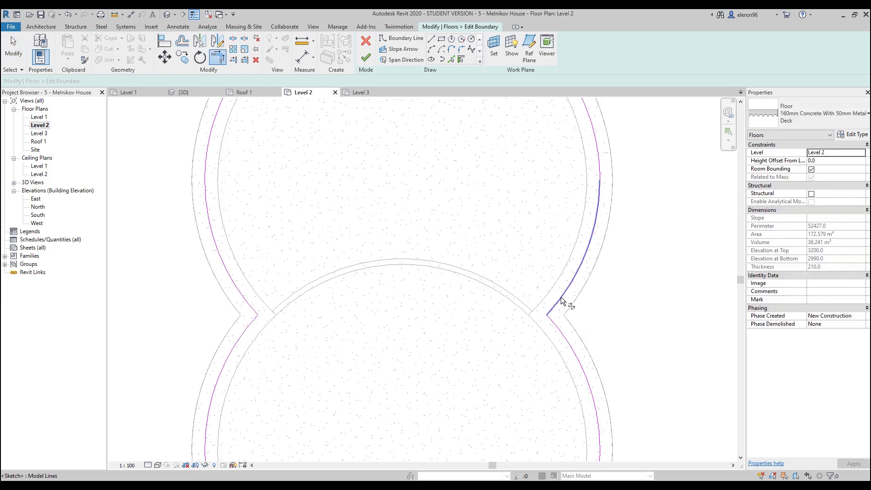
{"action": "scroll", "coordinate": [527, 318], "scroll_direction": "down", "scroll_amount": 4}
{"action": "scroll", "coordinate": [443, 466], "scroll_direction": "up", "scroll_amount": 8}
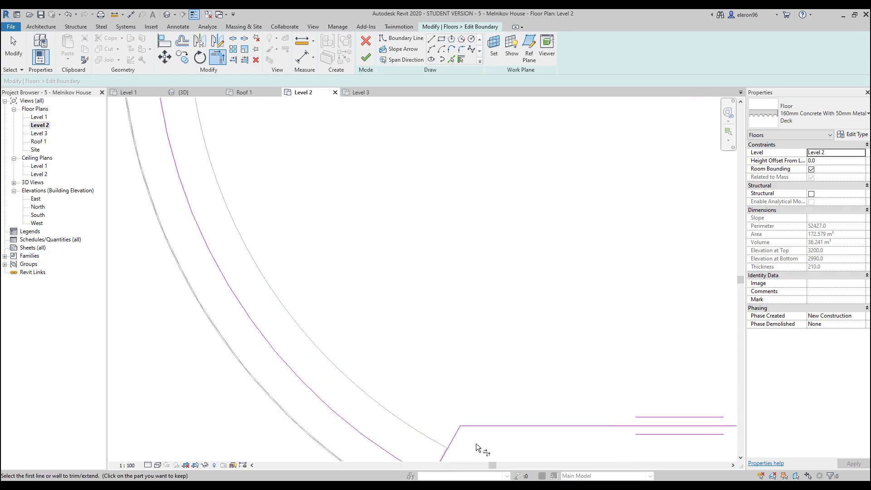
{"action": "key", "text": "Escape"}
- Align the diagonal entrance boundary line to the inner wall face
{"action": "key", "text": "a"}
{"action": "key", "text": "l"}
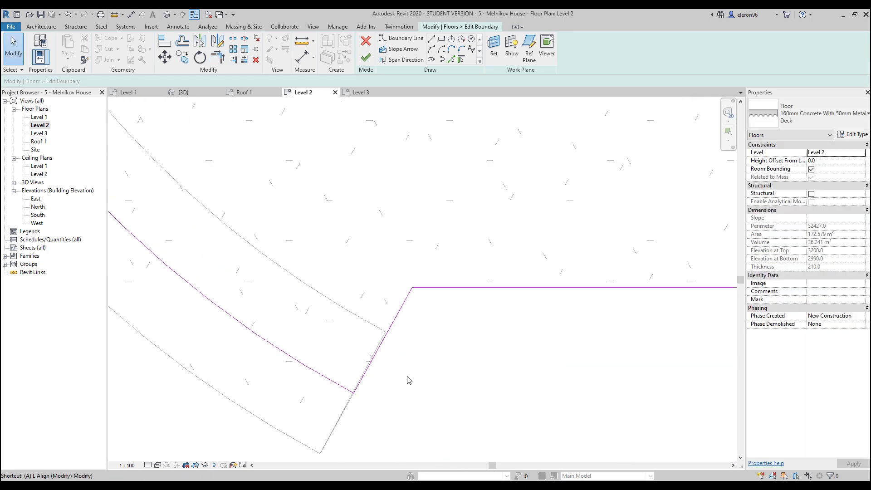
{"action": "scroll", "coordinate": [397, 366], "scroll_direction": "up", "scroll_amount": 3}
{"action": "left_click", "coordinate": [345, 331]}
{"action": "left_click", "coordinate": [352, 331]}
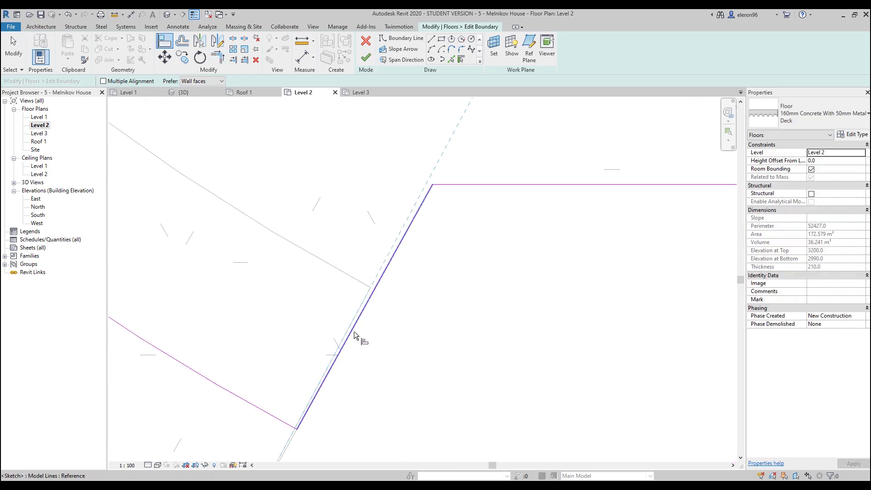
{"action": "scroll", "coordinate": [438, 333], "scroll_direction": "down", "scroll_amount": 4}
{"action": "middle_click_drag", "start_coordinate": [548, 332], "coordinate": [515, 325]}
{"action": "scroll", "coordinate": [590, 336], "scroll_direction": "up", "scroll_amount": 3}
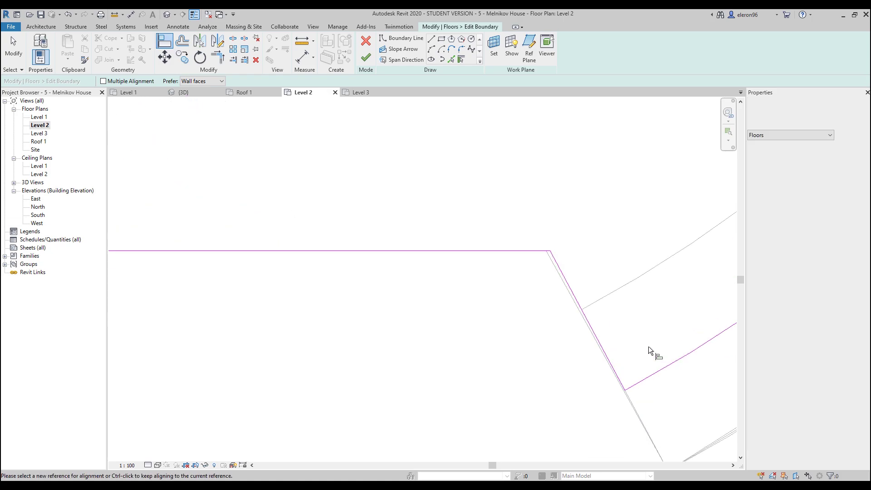
{"action": "scroll", "coordinate": [564, 344], "scroll_direction": "down", "scroll_amount": 4}
- Finish the Level 2 floor boundary sketch
{"action": "left_click", "coordinate": [366, 57]}
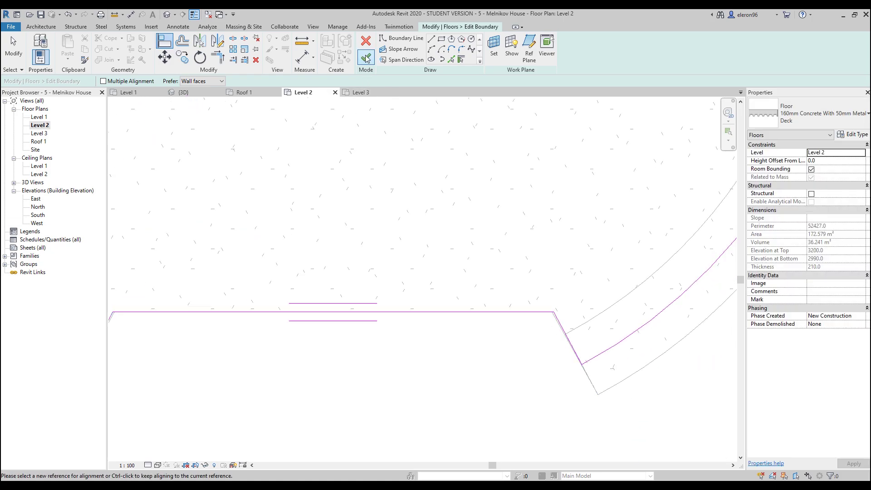
{"action": "scroll", "coordinate": [414, 272], "scroll_direction": "up", "scroll_amount": 2}
{"action": "scroll", "coordinate": [414, 273], "scroll_direction": "down", "scroll_amount": 3}
{"action": "left_click", "coordinate": [317, 306]}
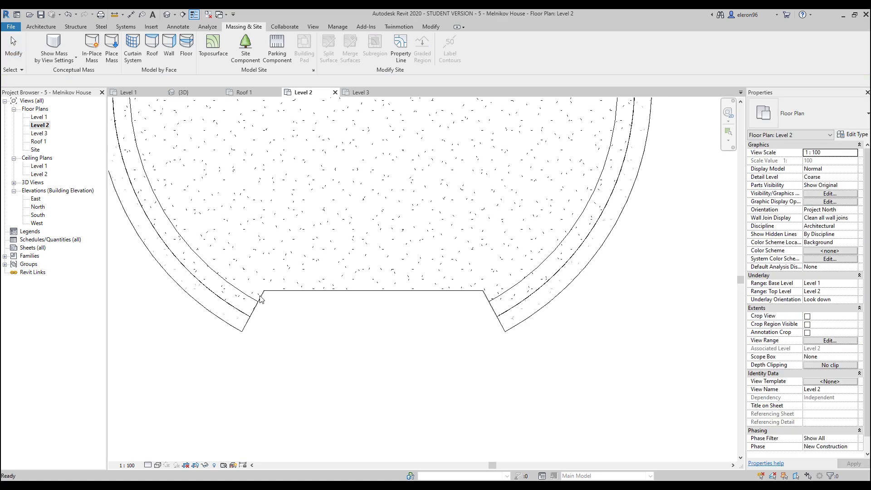
- Select the finished Level 2 floor to check its edge
{"action": "scroll", "coordinate": [277, 311], "scroll_direction": "up", "scroll_amount": 4}
{"action": "left_click", "coordinate": [298, 265]}
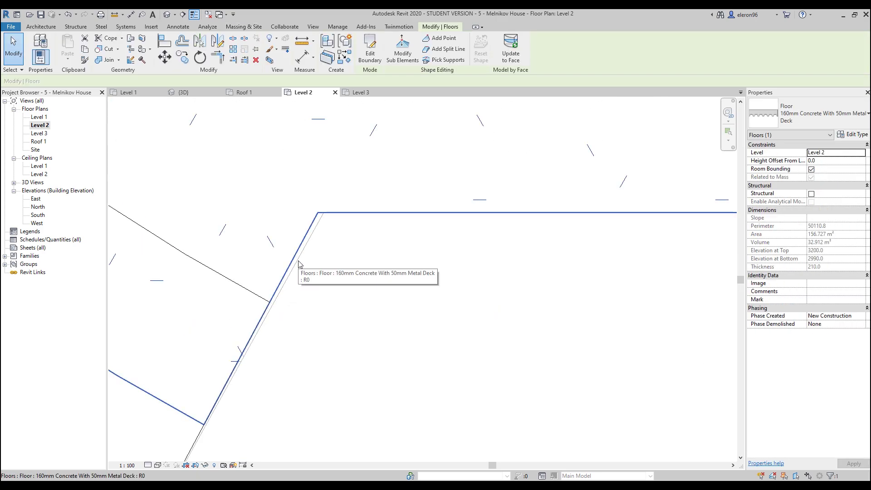
{"action": "left_click", "coordinate": [299, 264]}
{"action": "scroll", "coordinate": [299, 264], "scroll_direction": "down", "scroll_amount": 6}
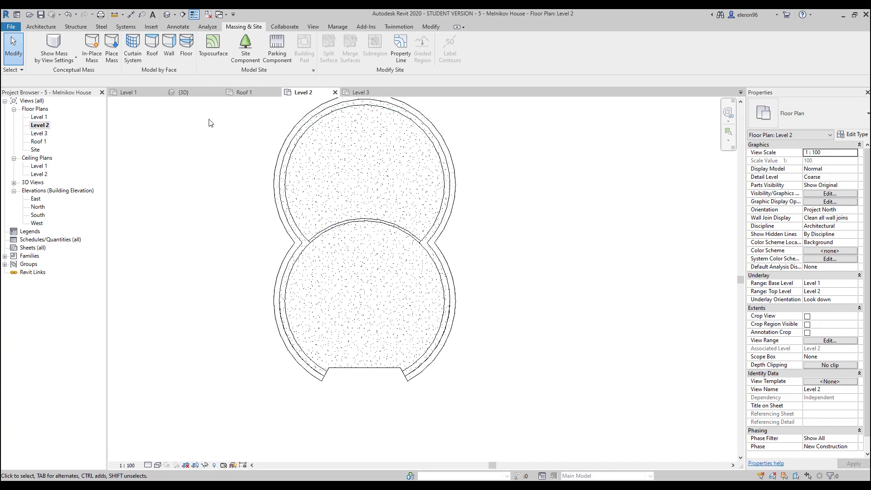
- Open the Level 1 floor plan and delete its existing floor slab
{"action": "double_click", "coordinate": [42, 117]}
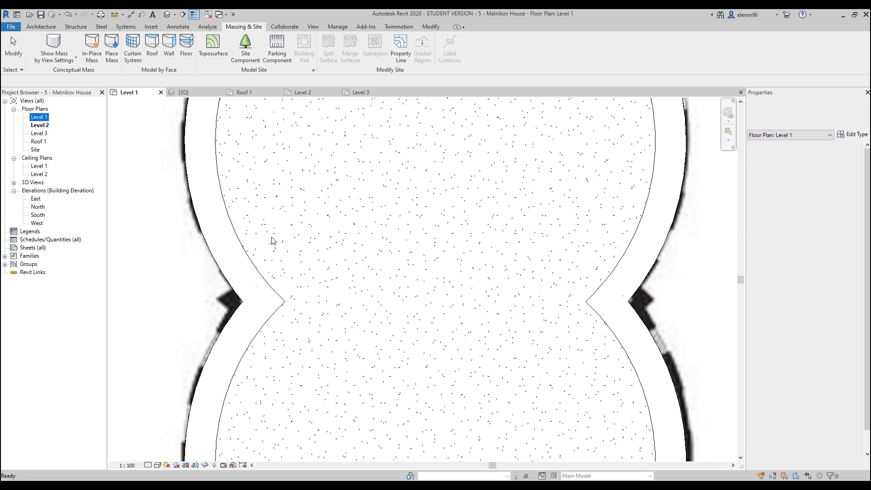
{"action": "scroll", "coordinate": [385, 321], "scroll_direction": "down", "scroll_amount": 5}
{"action": "left_click", "coordinate": [379, 303]}
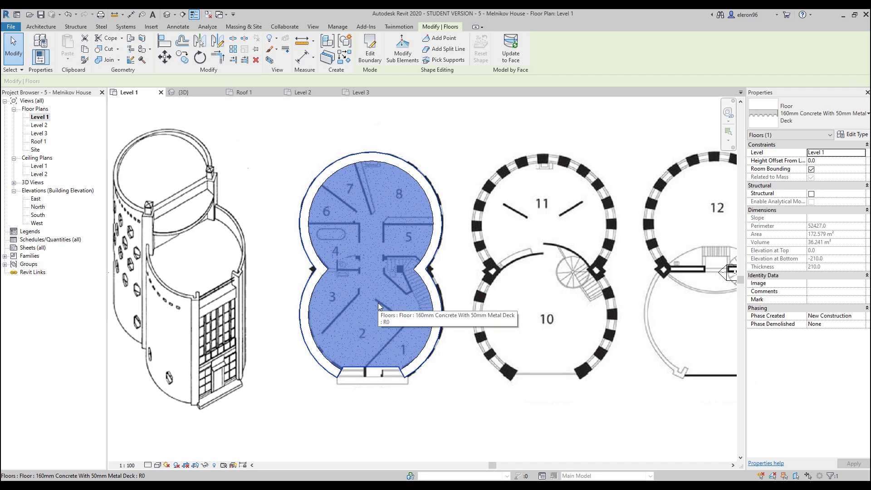
{"action": "key", "text": "Delete"}
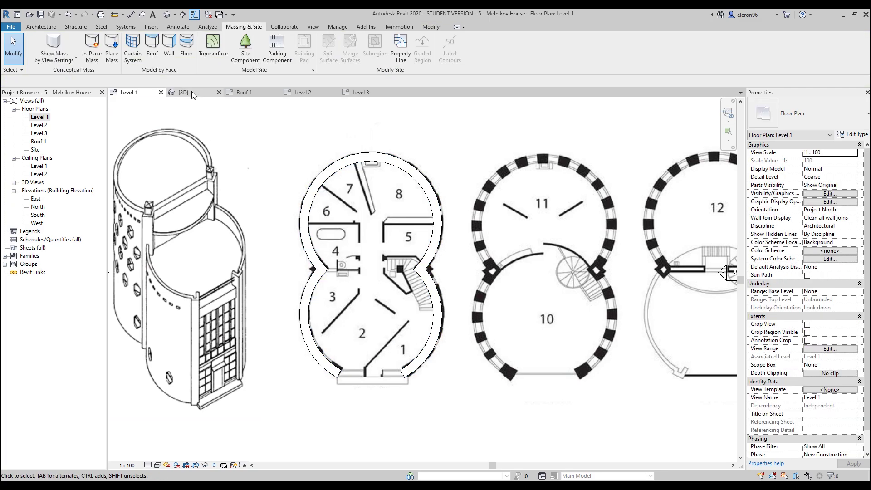
- In the {3D} view, copy the Level 2 floor and paste it aligned to Level 1
{"action": "left_click", "coordinate": [182, 92]}
{"action": "left_click", "coordinate": [309, 378]}
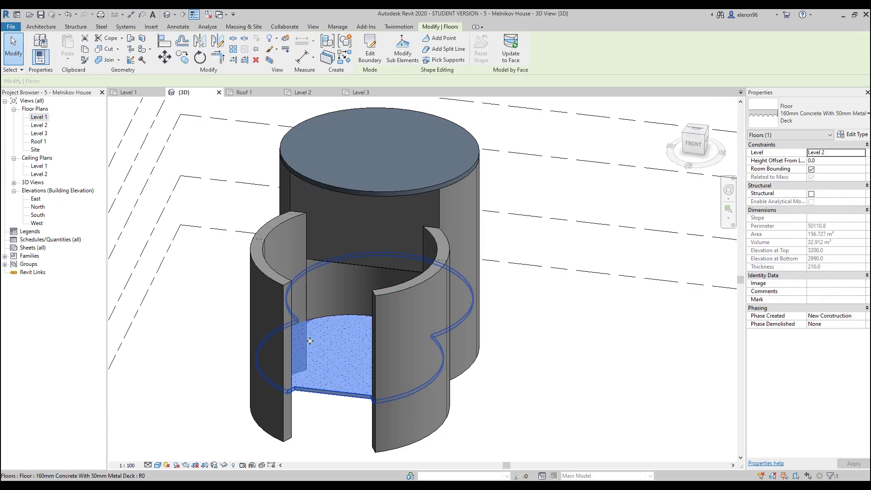
{"action": "left_click", "coordinate": [85, 48]}
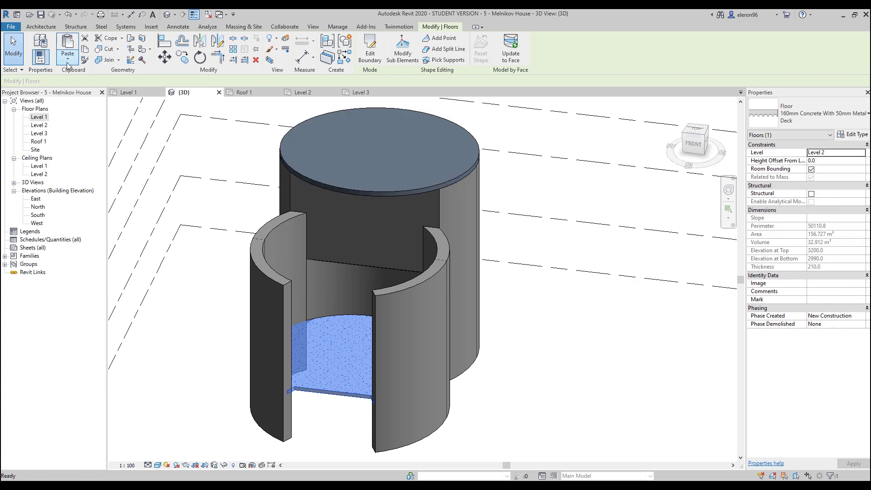
{"action": "left_click", "coordinate": [68, 65]}
{"action": "left_click", "coordinate": [94, 94]}
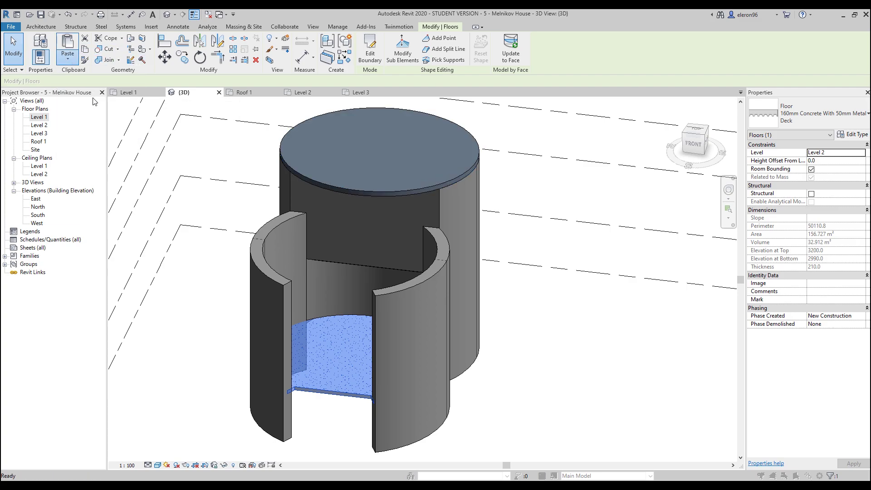
{"action": "left_click", "coordinate": [428, 310]}
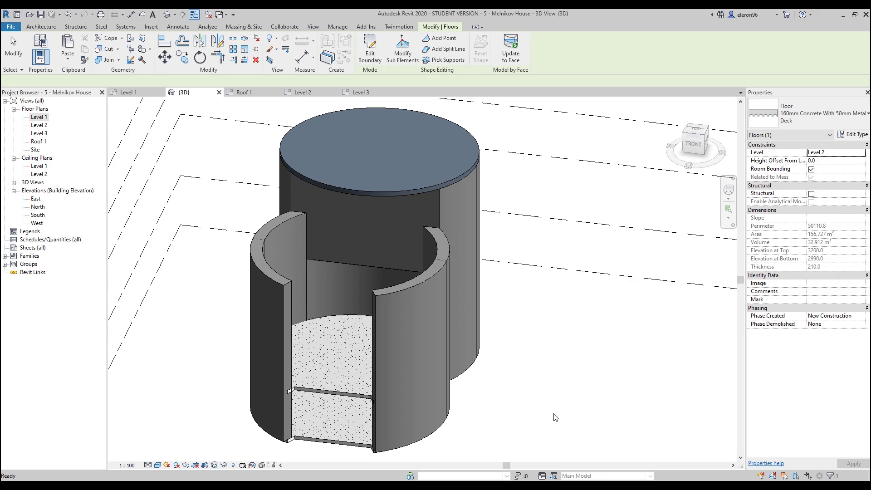
{"action": "middle_click_drag", "start_coordinate": [321, 449], "coordinate": [357, 336], "text": "shift"}
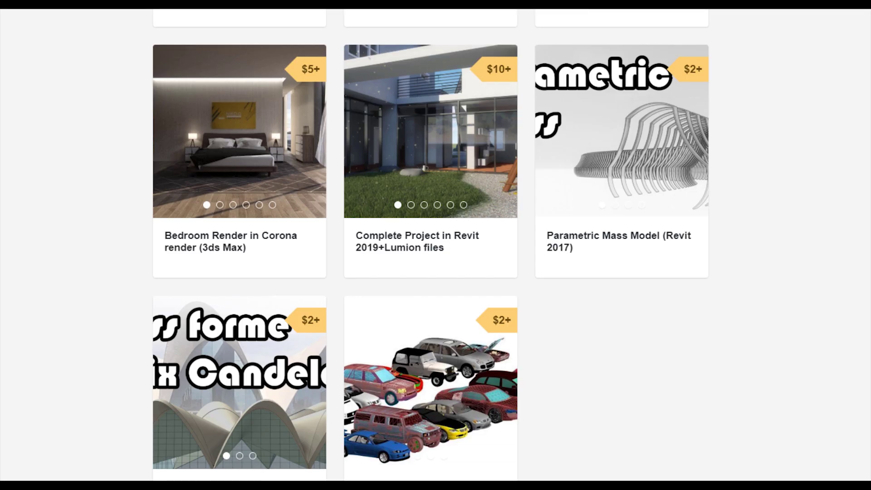
{"action": "scroll", "coordinate": [430, 245], "scroll_direction": "up", "scroll_amount": 10}
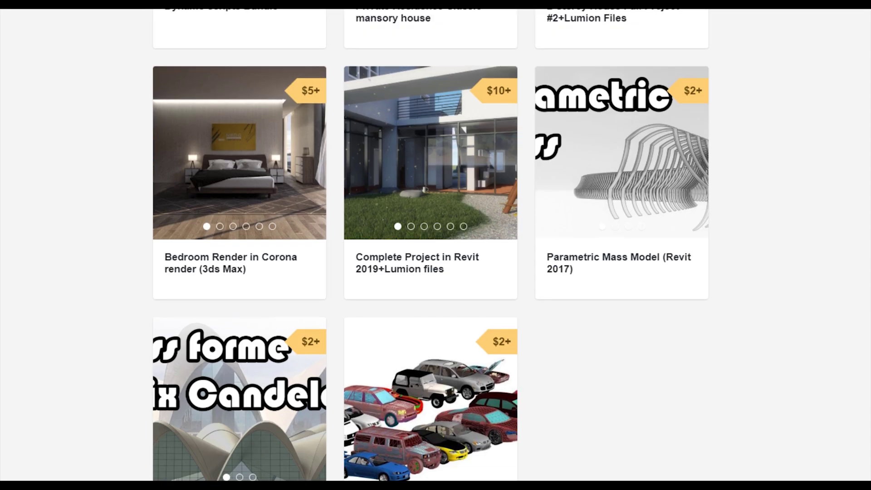
{"action": "scroll", "coordinate": [227, 412], "scroll_direction": "down", "scroll_amount": 2}
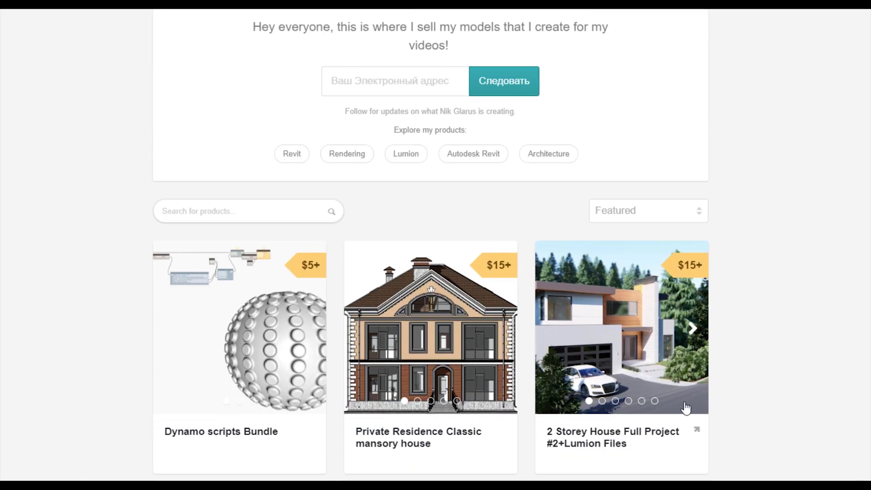
{"action": "scroll", "coordinate": [431, 346], "scroll_direction": "down", "scroll_amount": 5}
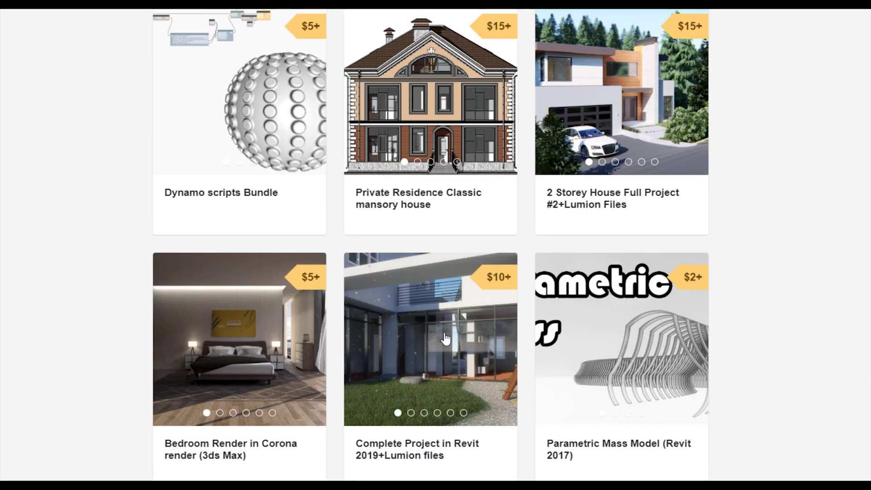
{"action": "scroll", "coordinate": [692, 301], "scroll_direction": "up", "scroll_amount": 3}
{"action": "scroll", "coordinate": [779, 333], "scroll_direction": "up", "scroll_amount": 5}
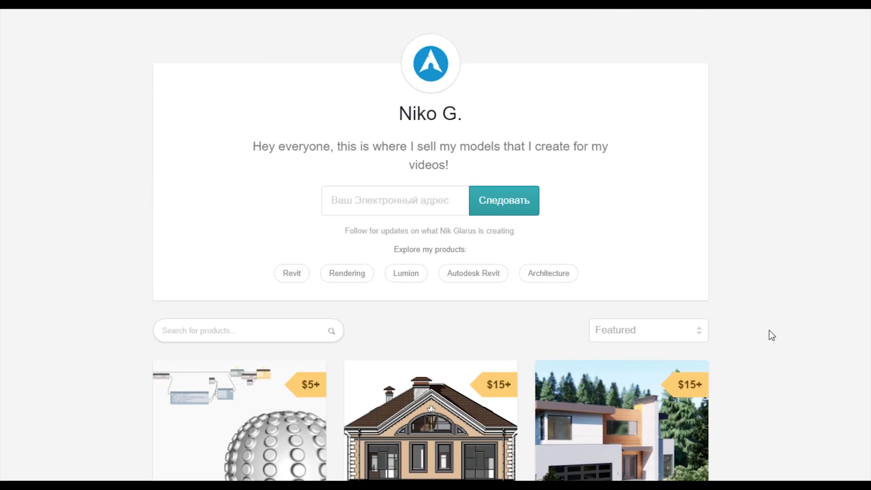
{"action": "scroll", "coordinate": [771, 330], "scroll_direction": "down", "scroll_amount": 5}
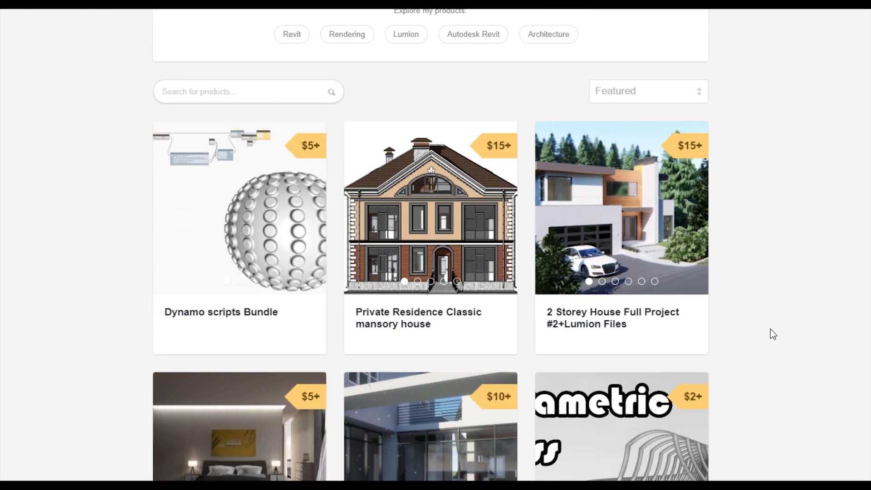